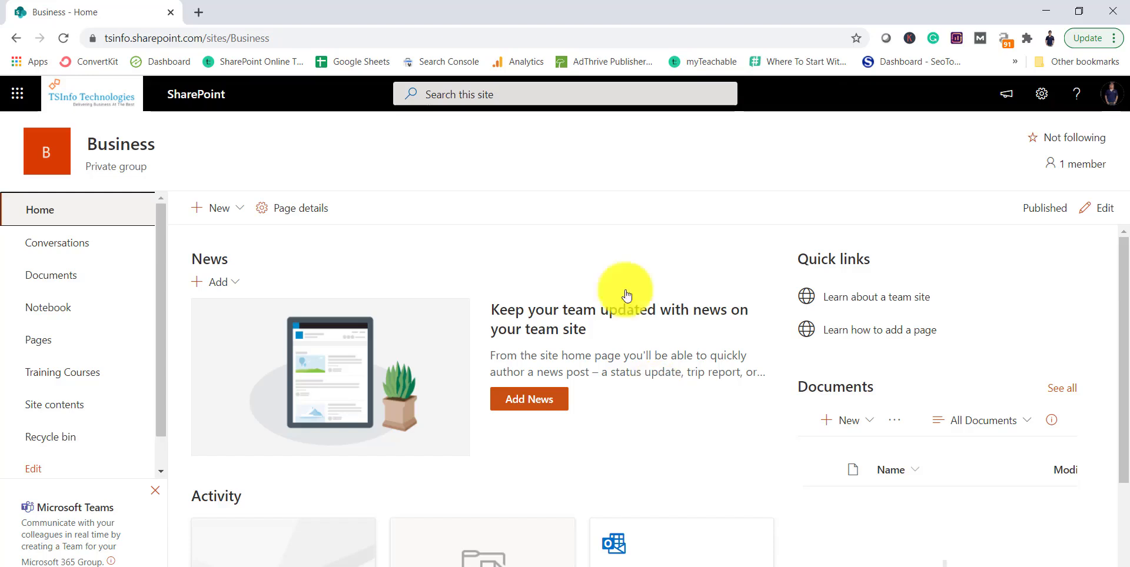
Create and publish a new site page from the Blank template with the title "Chart Demo".
{"action": "left_click", "coordinate": [243, 213]}
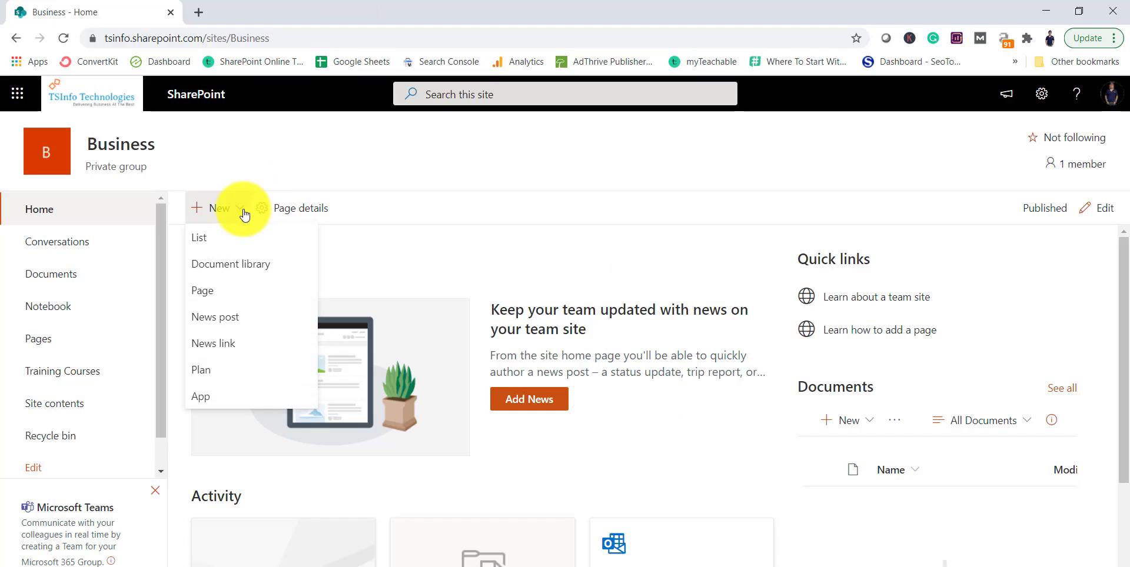
{"action": "left_click", "coordinate": [212, 291]}
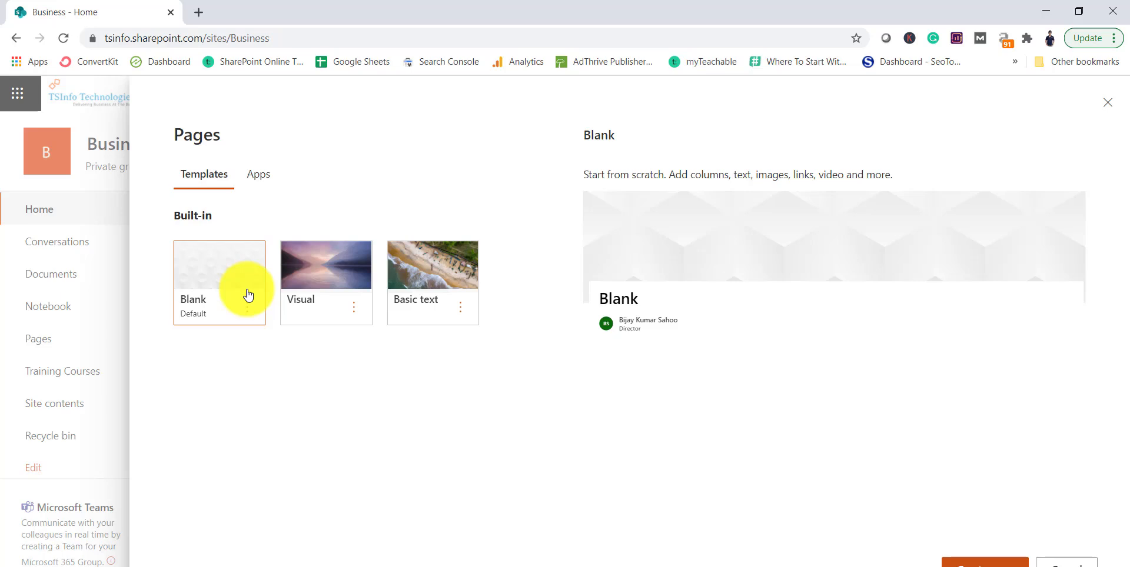
{"action": "left_click", "coordinate": [980, 562]}
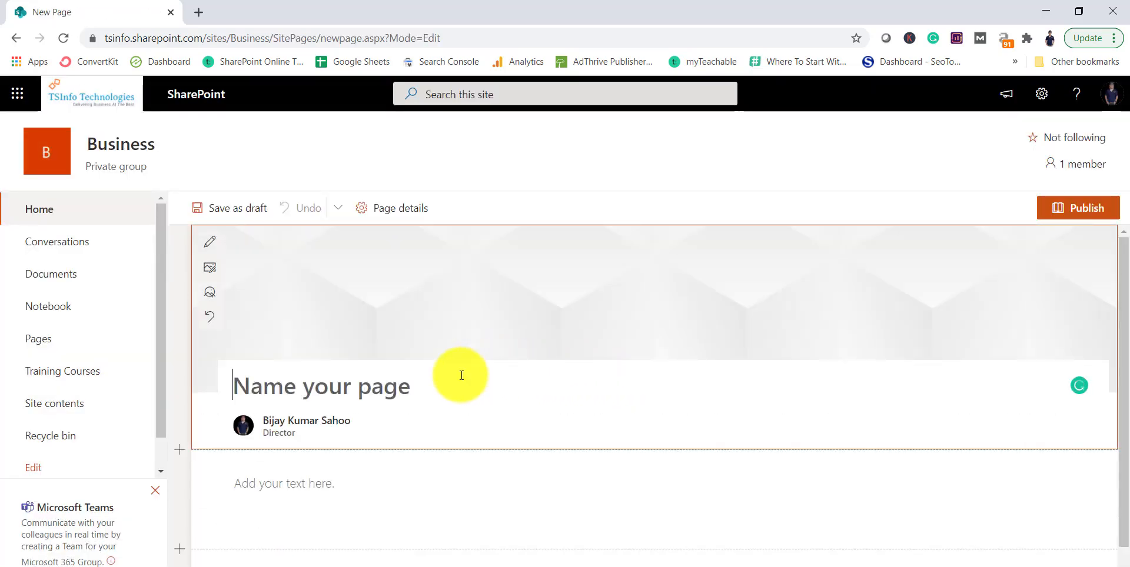
{"action": "type", "text": "Chart "}
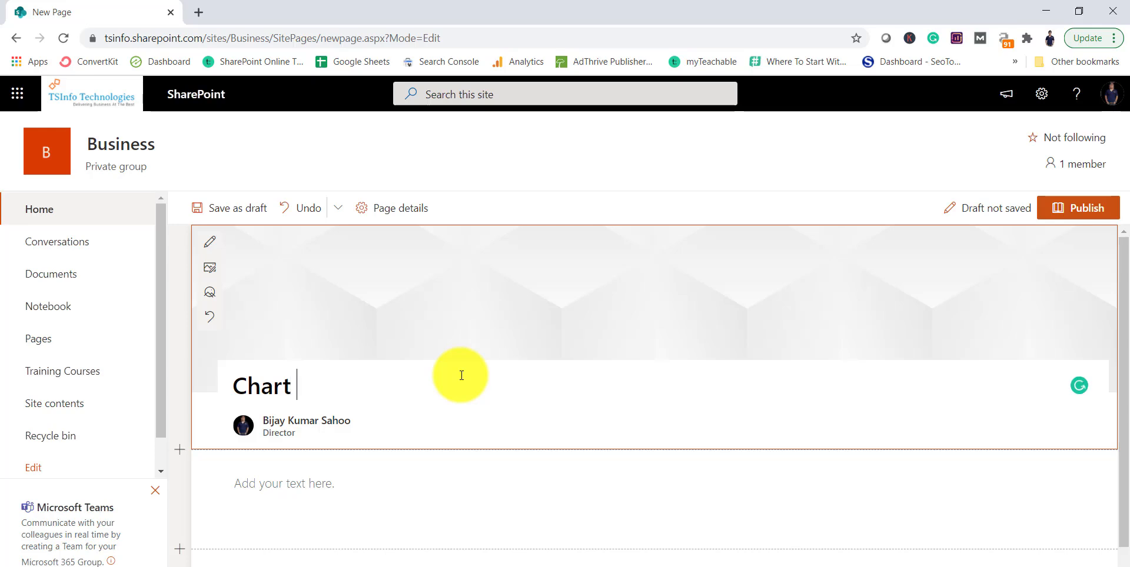
{"action": "type", "text": "Demo"}
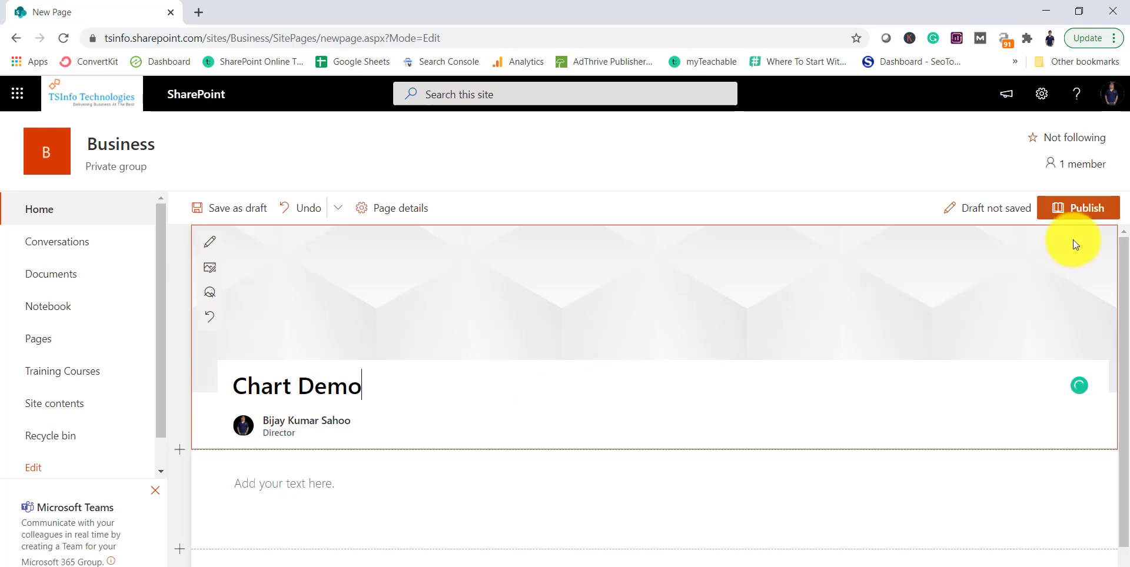
{"action": "left_click", "coordinate": [1085, 209]}
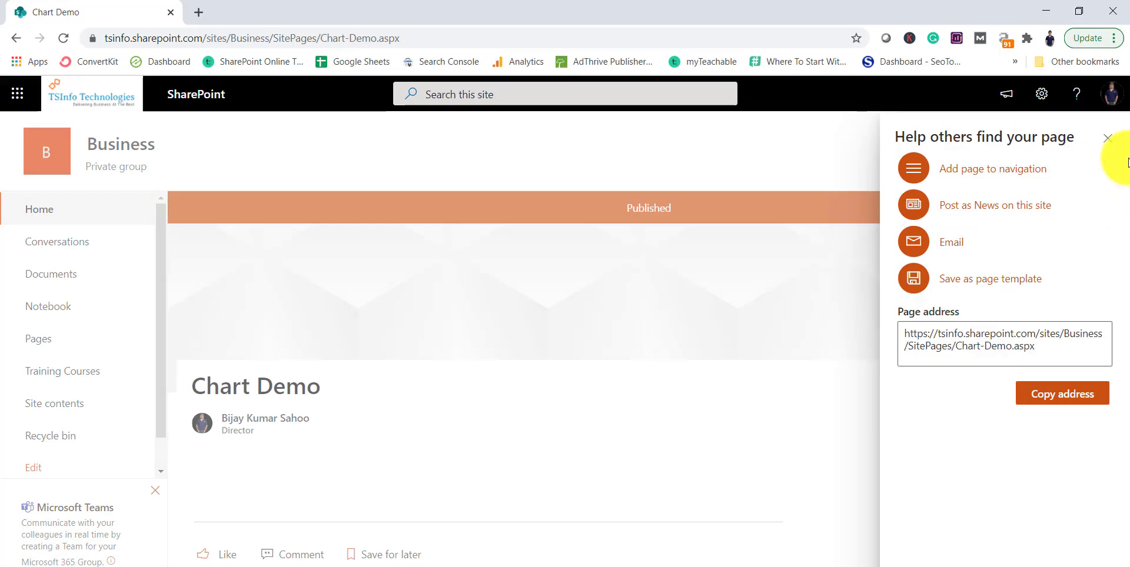
{"action": "left_click", "coordinate": [1107, 138]}
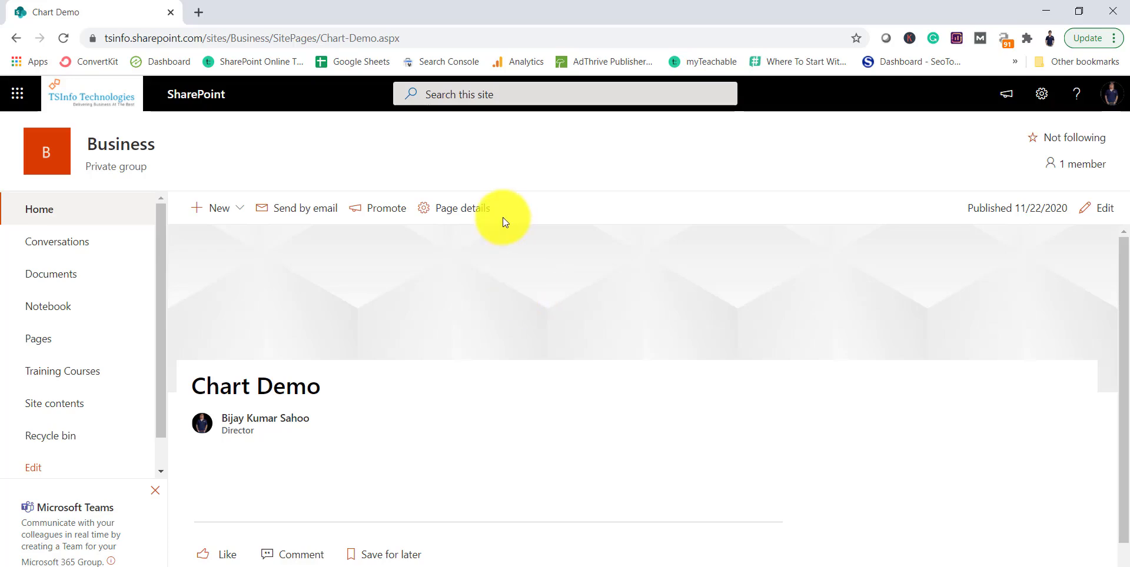
Open the Chart Demo page for editing and delete its empty text web part along with the section containing it.
{"action": "left_click", "coordinate": [1099, 209]}
{"action": "scroll", "coordinate": [567, 334], "scroll_direction": "down", "scroll_amount": 2}
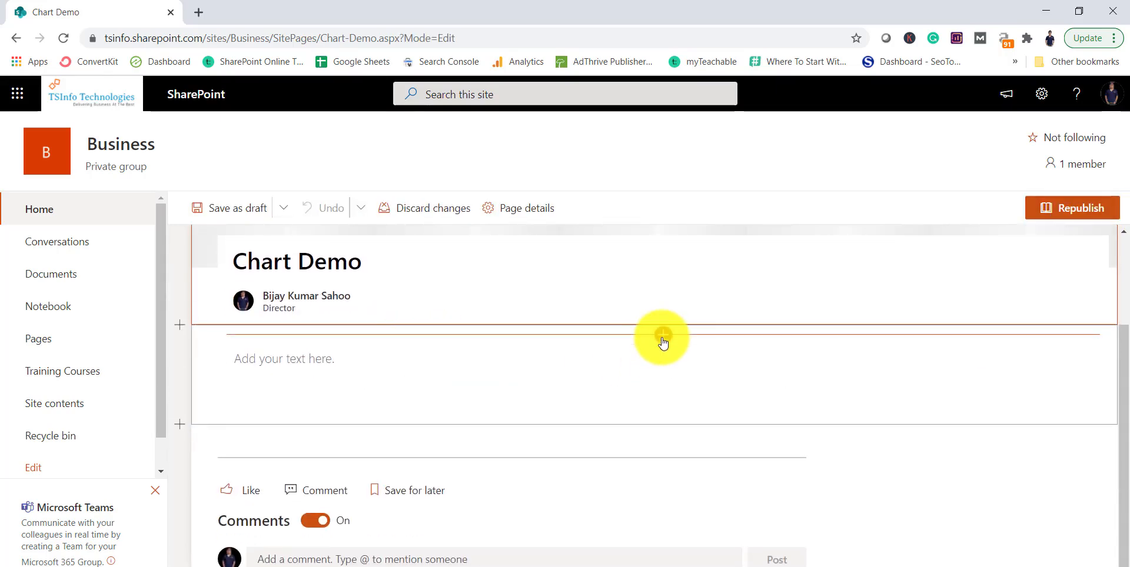
{"action": "left_click", "coordinate": [251, 378]}
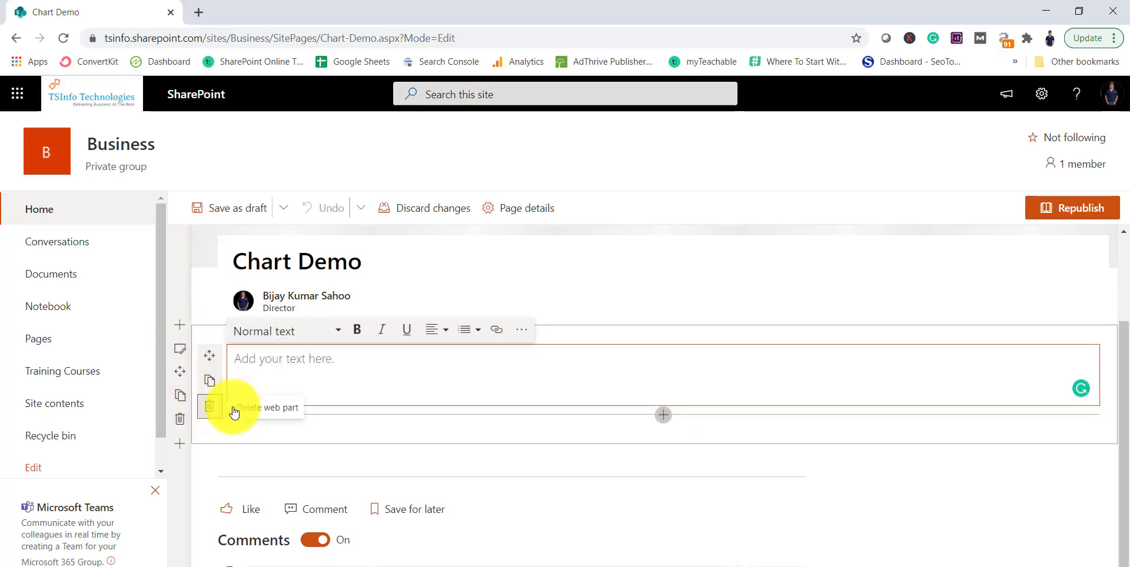
{"action": "left_click", "coordinate": [208, 409]}
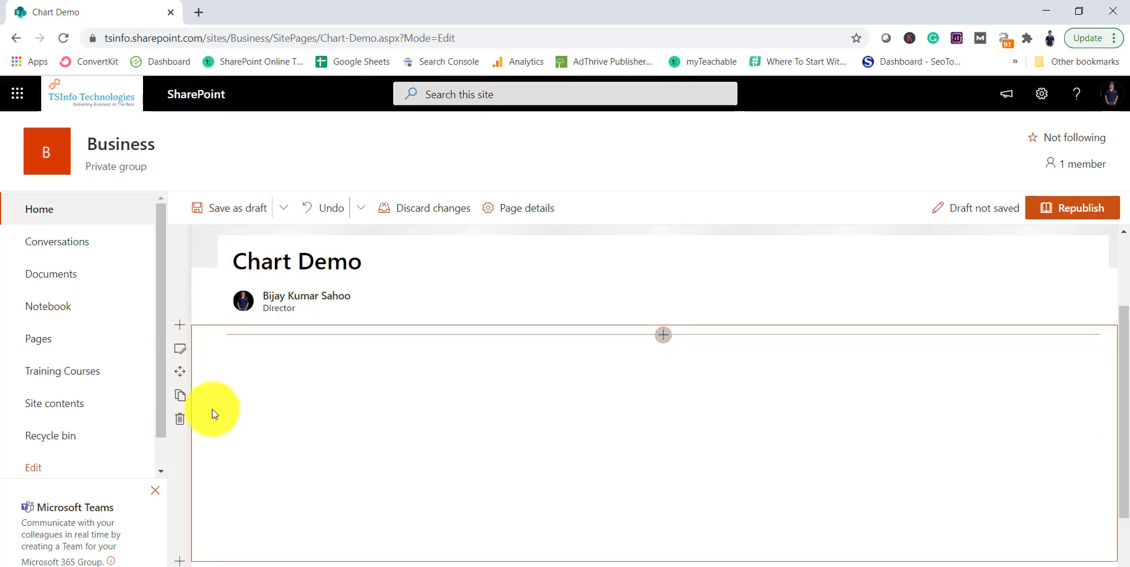
{"action": "left_click", "coordinate": [178, 418]}
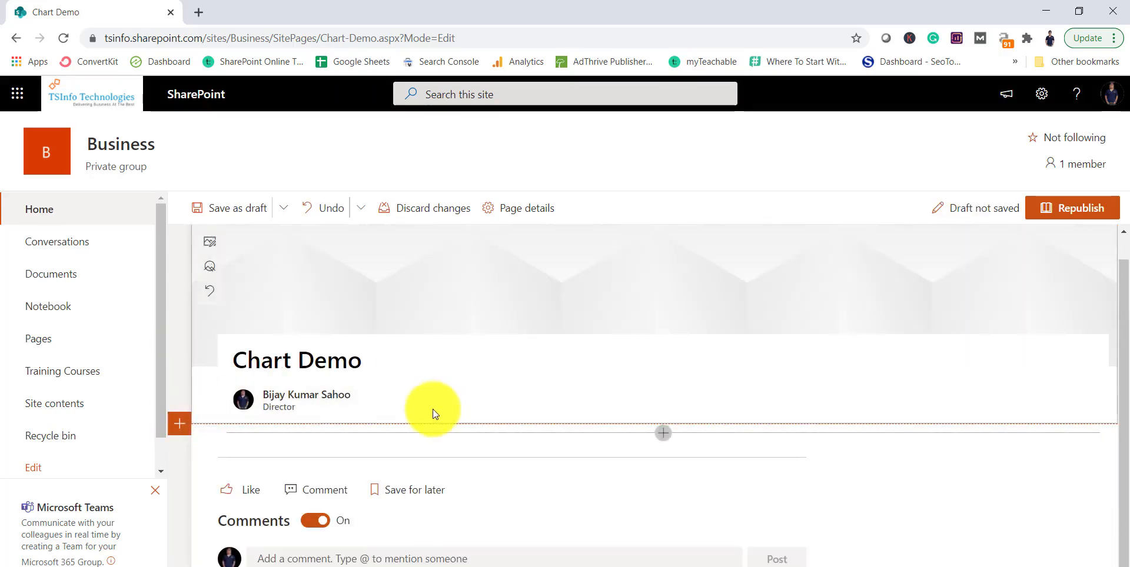
Add a one-column section below the page title and insert a Quick chart web part in it.
{"action": "left_click", "coordinate": [178, 424]}
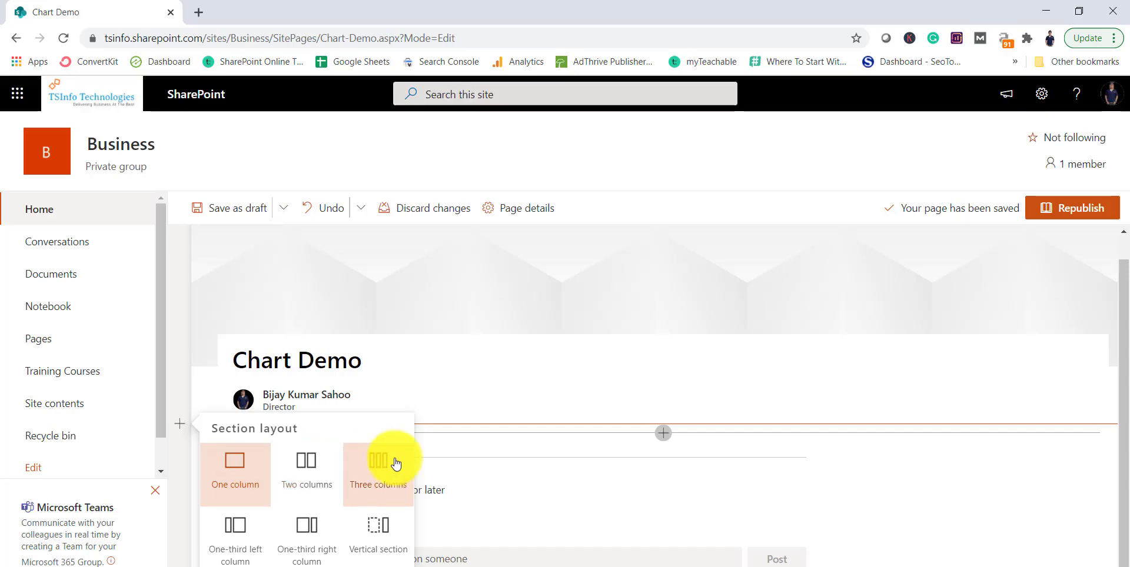
{"action": "left_click", "coordinate": [268, 471]}
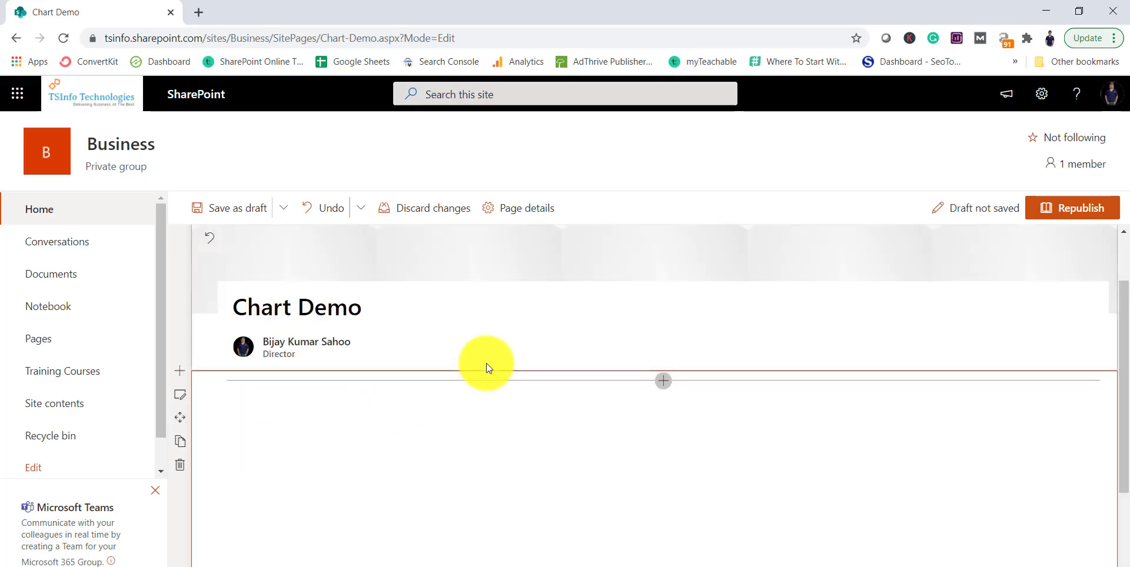
{"action": "left_click", "coordinate": [663, 382]}
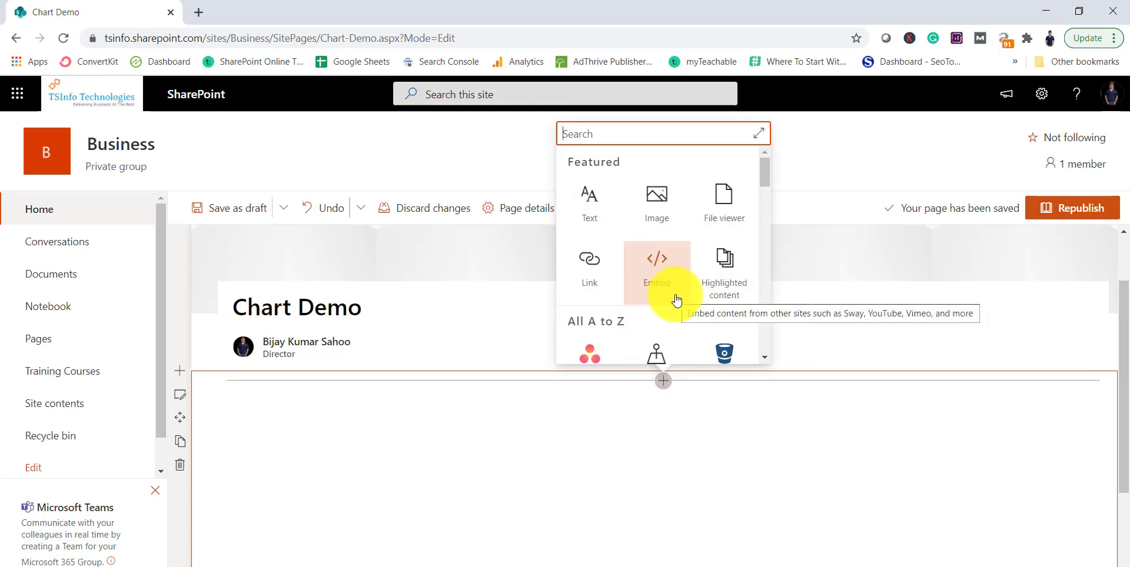
{"action": "type", "text": "cha"}
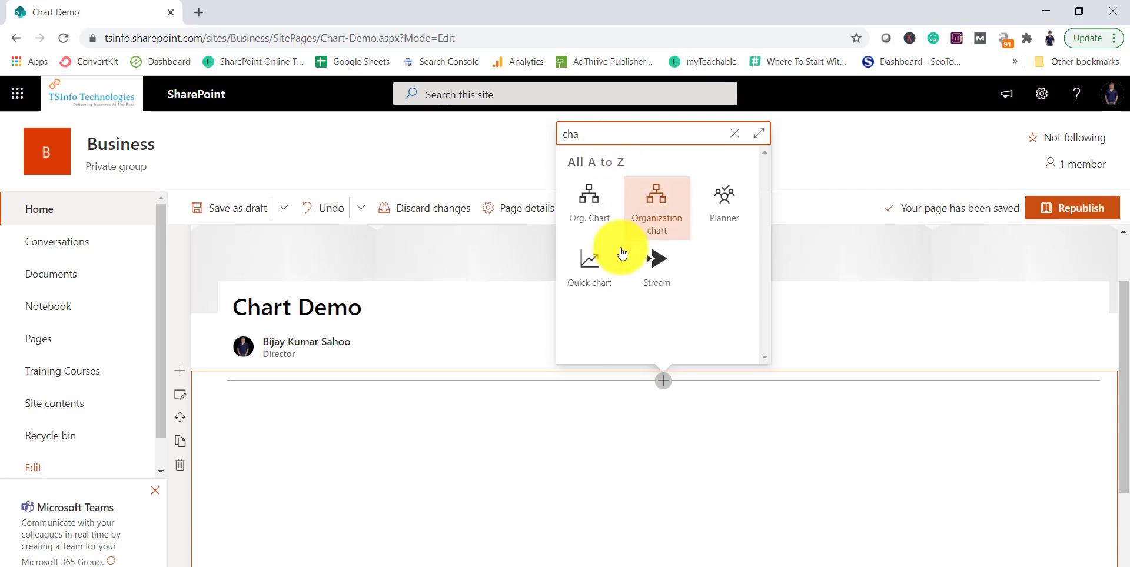
{"action": "left_click", "coordinate": [590, 275]}
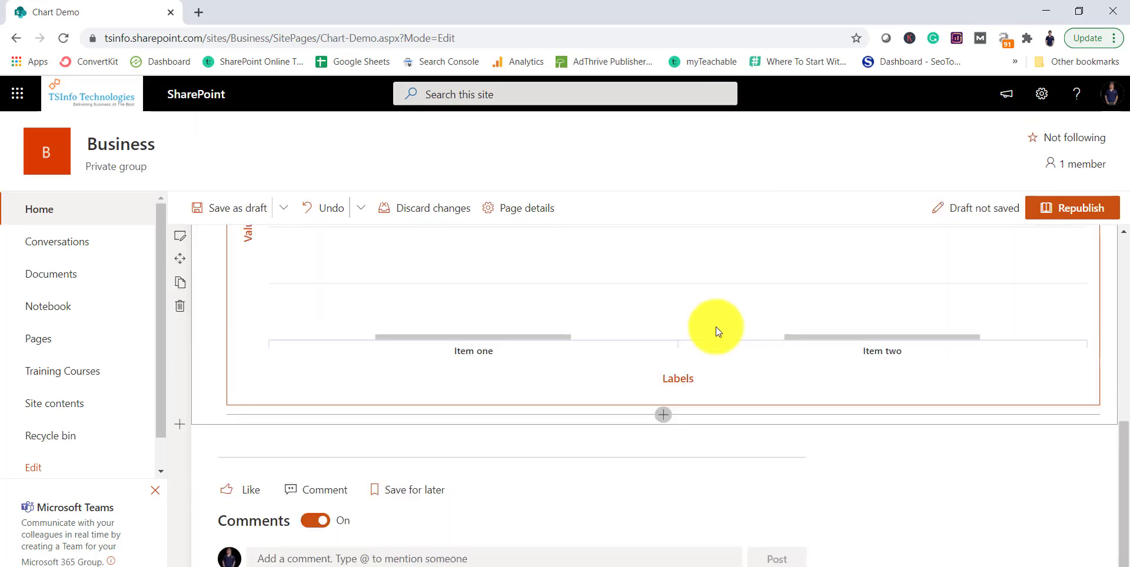
Name the chart "Sales Report".
{"action": "scroll", "coordinate": [328, 391], "scroll_direction": "up", "scroll_amount": 3}
{"action": "scroll", "coordinate": [482, 308], "scroll_direction": "up", "scroll_amount": 1}
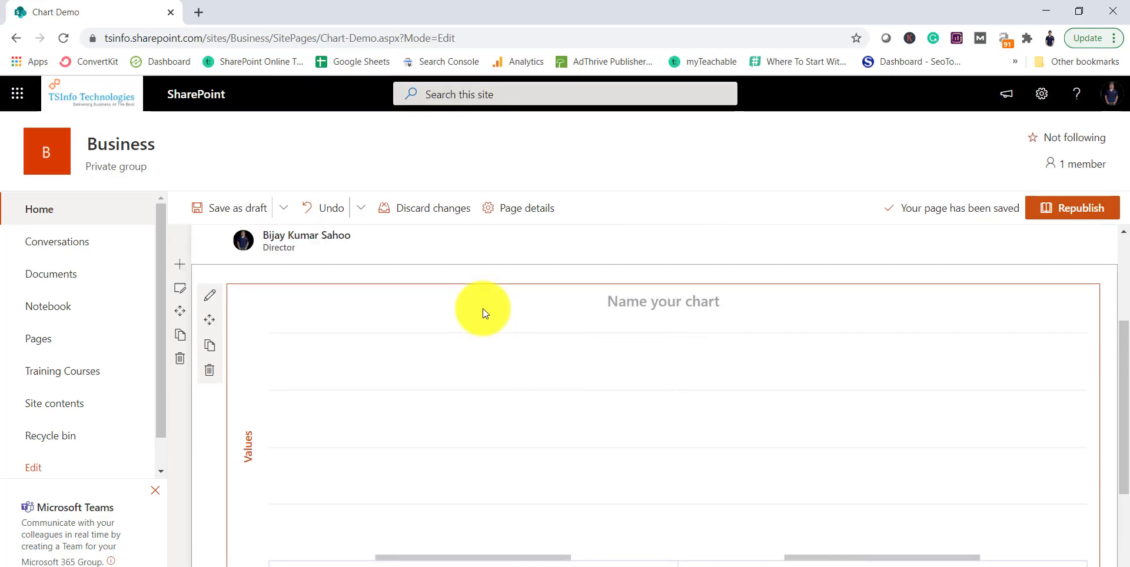
{"action": "scroll", "coordinate": [484, 311], "scroll_direction": "down", "scroll_amount": 1}
{"action": "scroll", "coordinate": [483, 310], "scroll_direction": "up", "scroll_amount": 1}
{"action": "left_click", "coordinate": [652, 306]}
{"action": "type", "text": "Sales Report"}
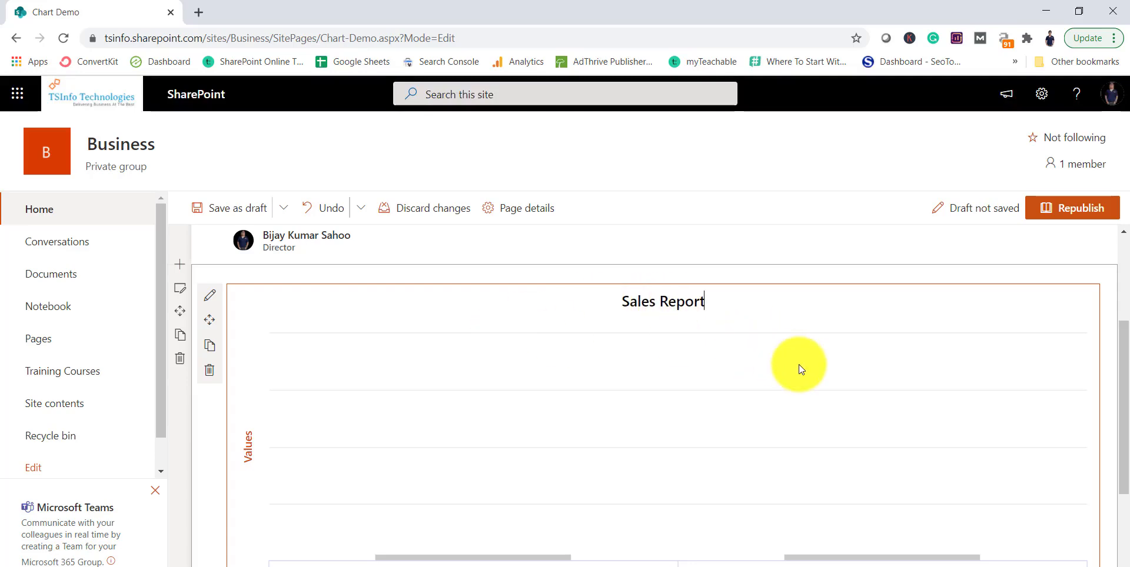
Open the Sales Report chart's settings and enter the first data point, labelled Jan 2020 with value 2000.
{"action": "scroll", "coordinate": [798, 368], "scroll_direction": "down", "scroll_amount": 2}
{"action": "scroll", "coordinate": [646, 368], "scroll_direction": "up", "scroll_amount": 1}
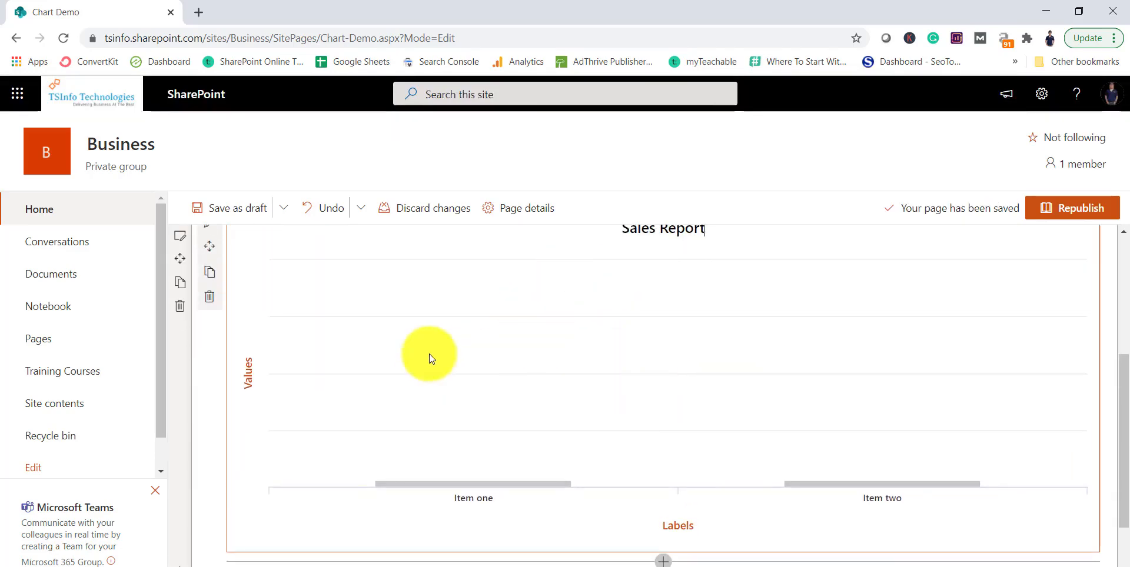
{"action": "scroll", "coordinate": [354, 341], "scroll_direction": "up", "scroll_amount": 2}
{"action": "scroll", "coordinate": [353, 341], "scroll_direction": "up", "scroll_amount": 1}
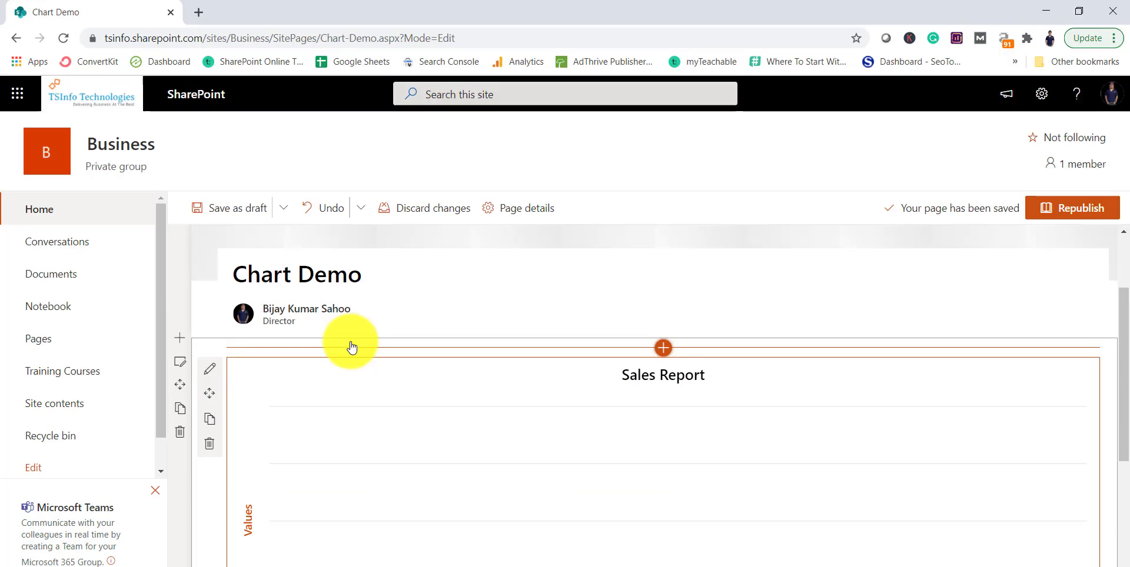
{"action": "left_click", "coordinate": [209, 369]}
{"action": "scroll", "coordinate": [565, 385], "scroll_direction": "down", "scroll_amount": 2}
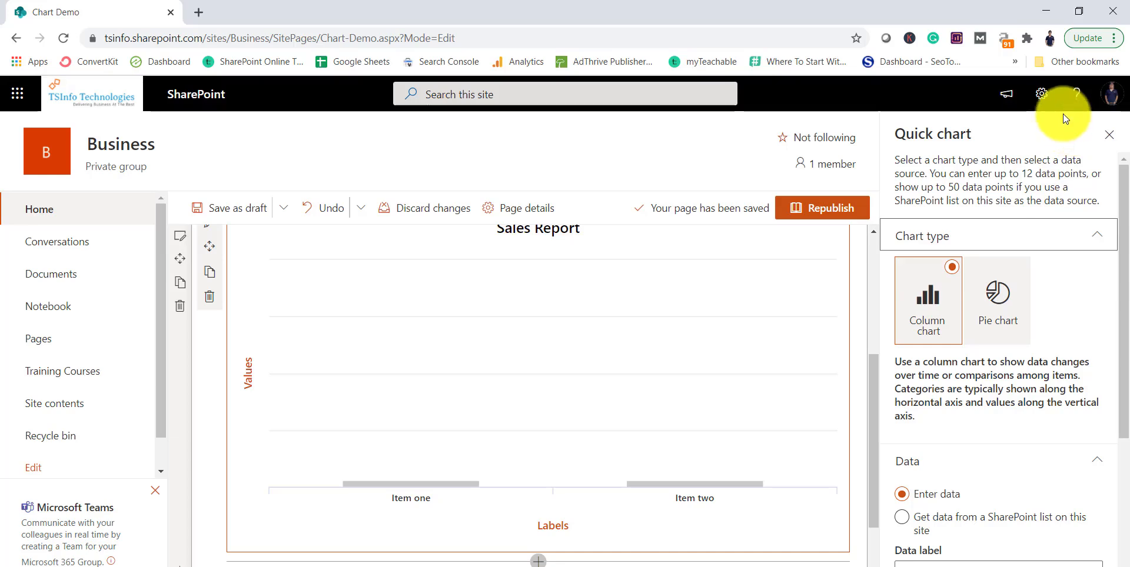
{"action": "scroll", "coordinate": [1042, 381], "scroll_direction": "down", "scroll_amount": 4}
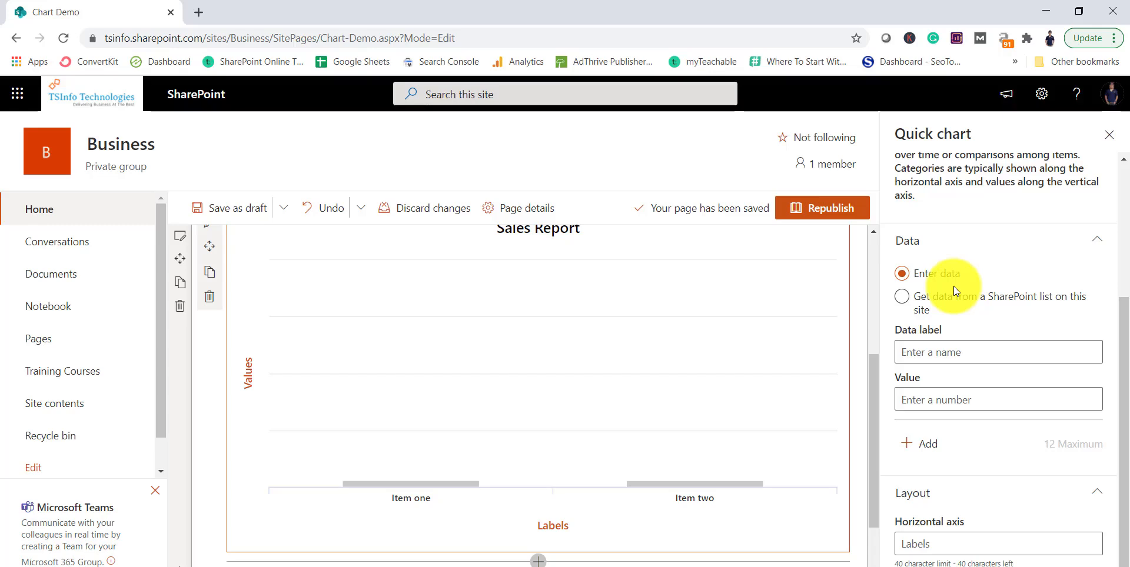
{"action": "scroll", "coordinate": [951, 311], "scroll_direction": "down", "scroll_amount": 1}
{"action": "left_click", "coordinate": [938, 311]}
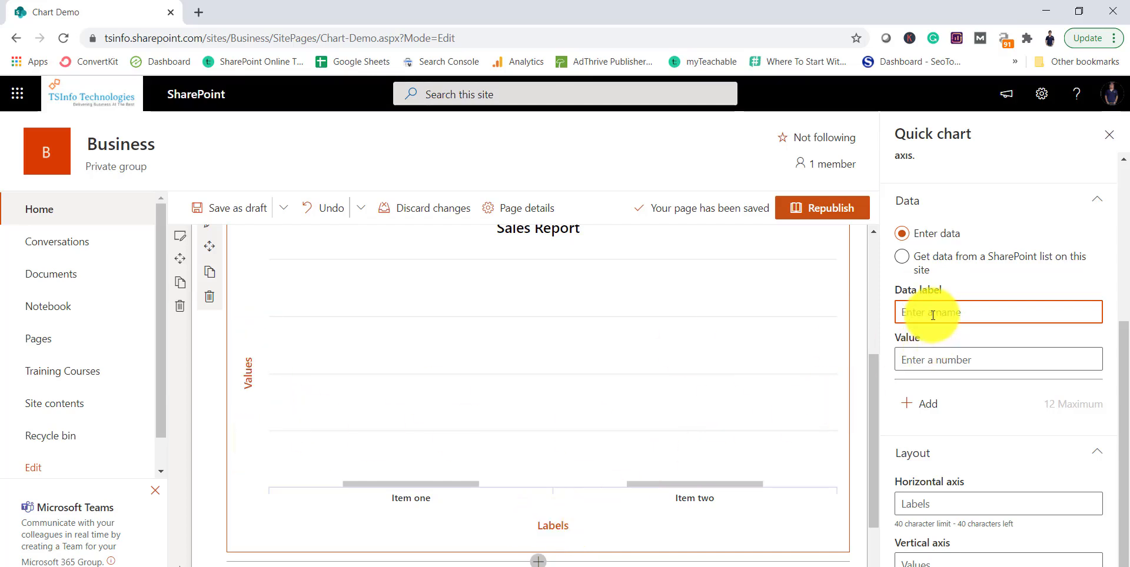
{"action": "type", "text": "Jan "}
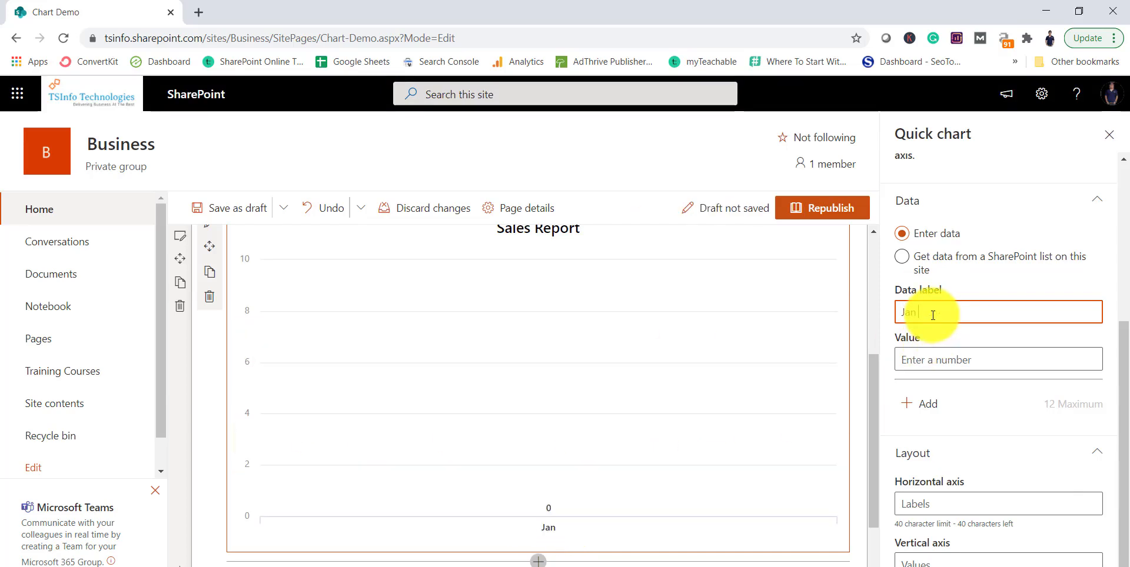
{"action": "type", "text": "2020"}
{"action": "left_click", "coordinate": [929, 365]}
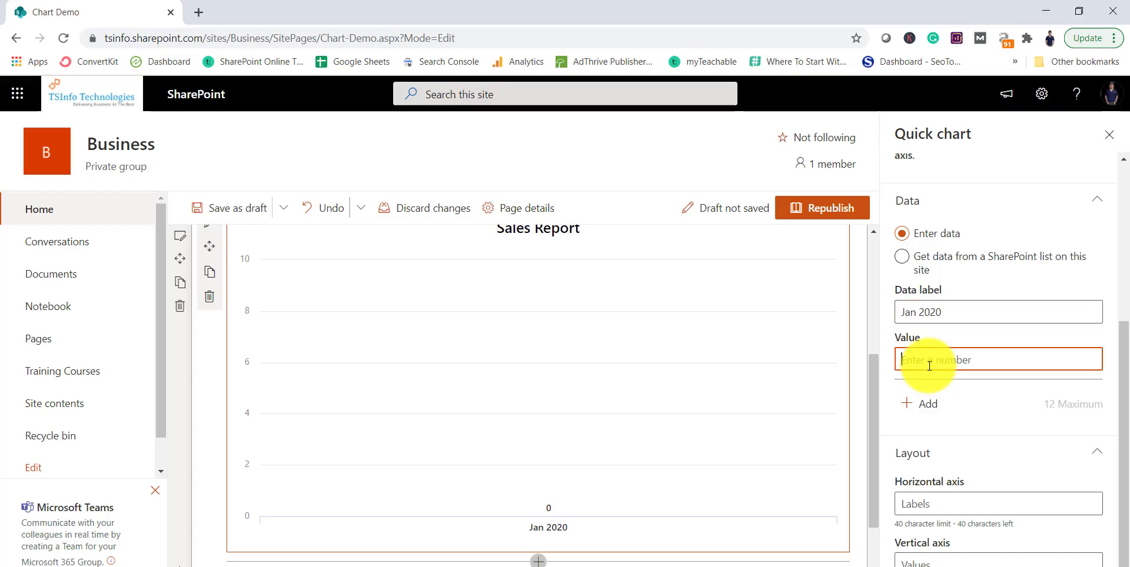
{"action": "type", "text": "2000"}
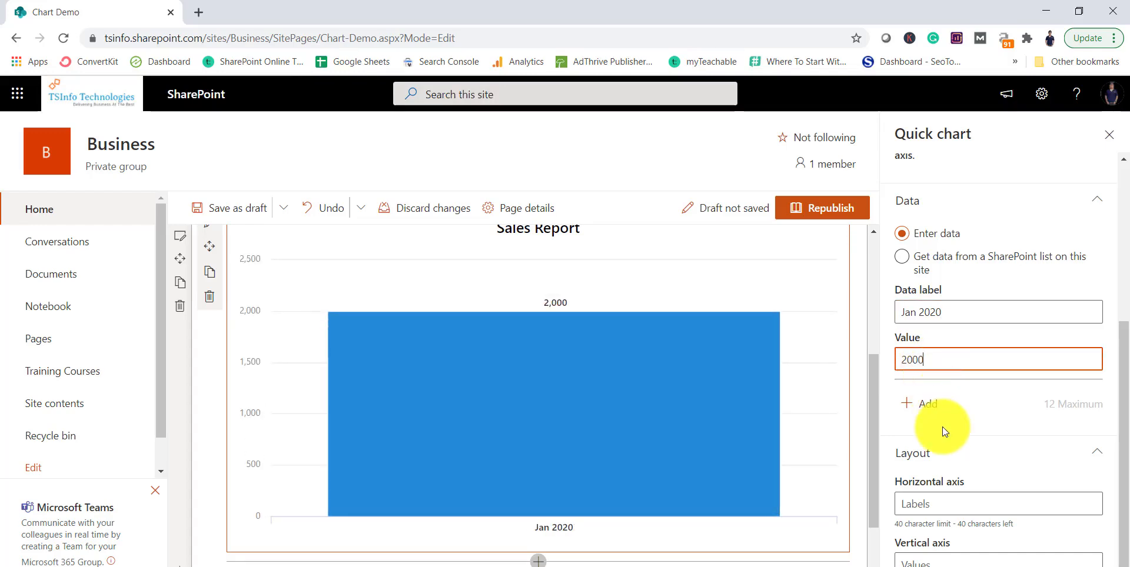
Add a second data point to the chart, labelled Feb 2020 with value 1500.
{"action": "left_click", "coordinate": [924, 404]}
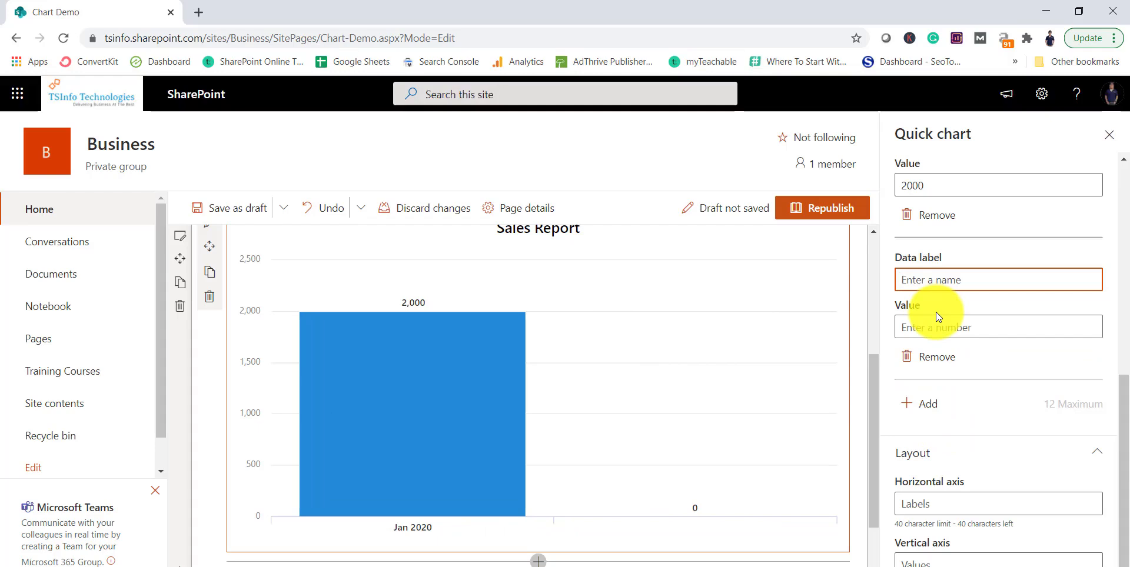
{"action": "type", "text": "Feb"}
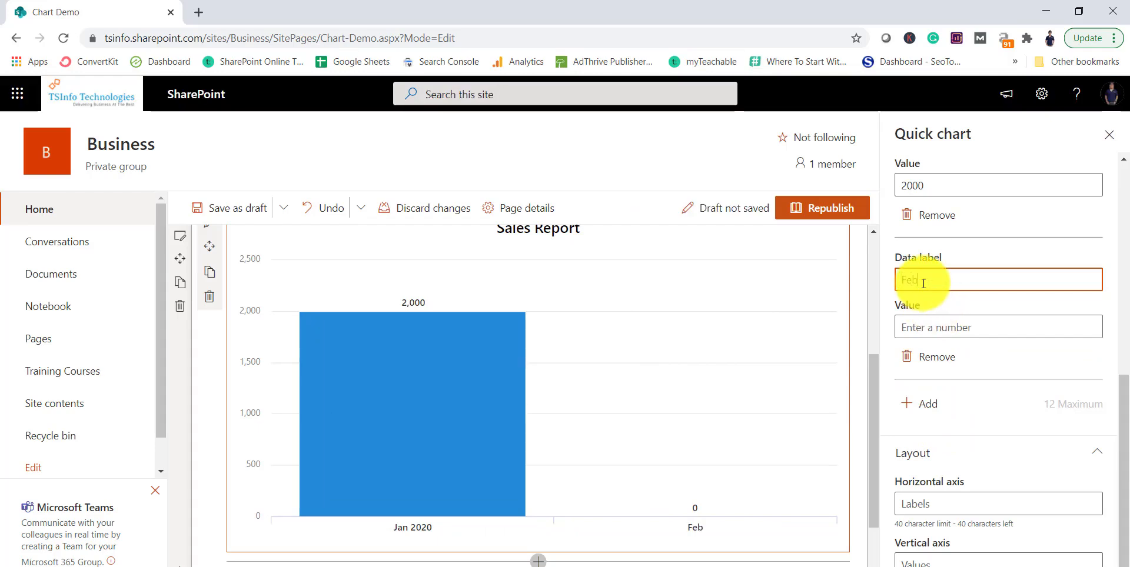
{"action": "type", "text": " 20"}
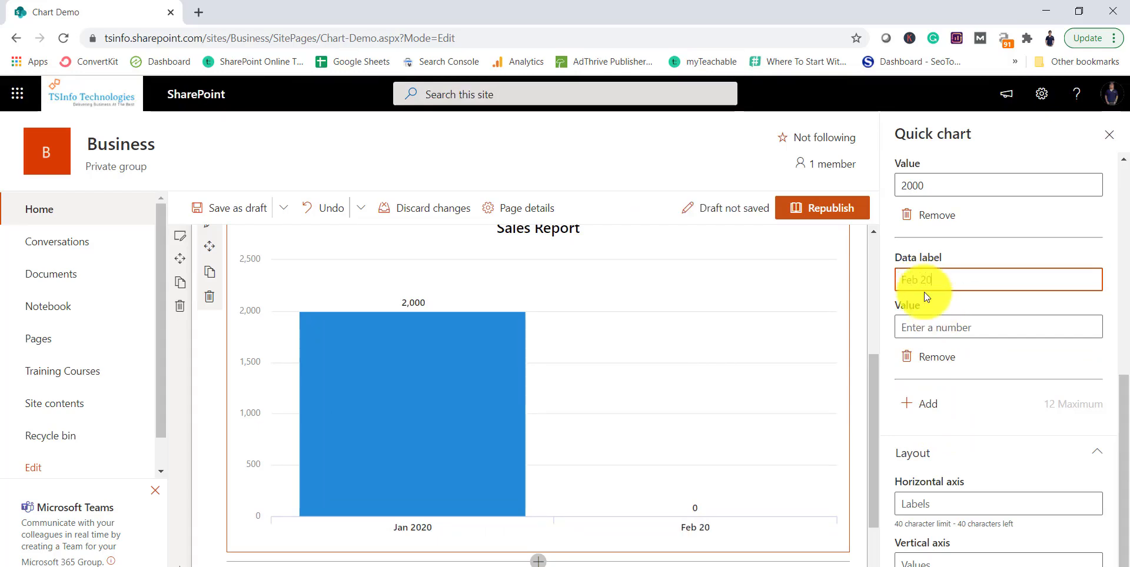
{"action": "type", "text": "20"}
{"action": "left_click", "coordinate": [931, 333]}
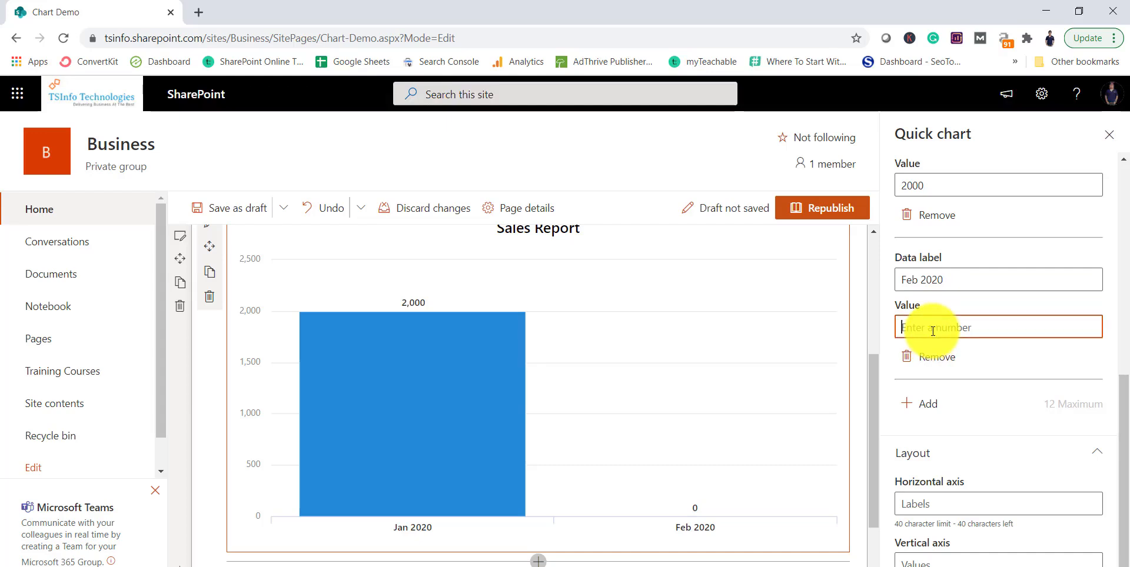
{"action": "type", "text": "150"}
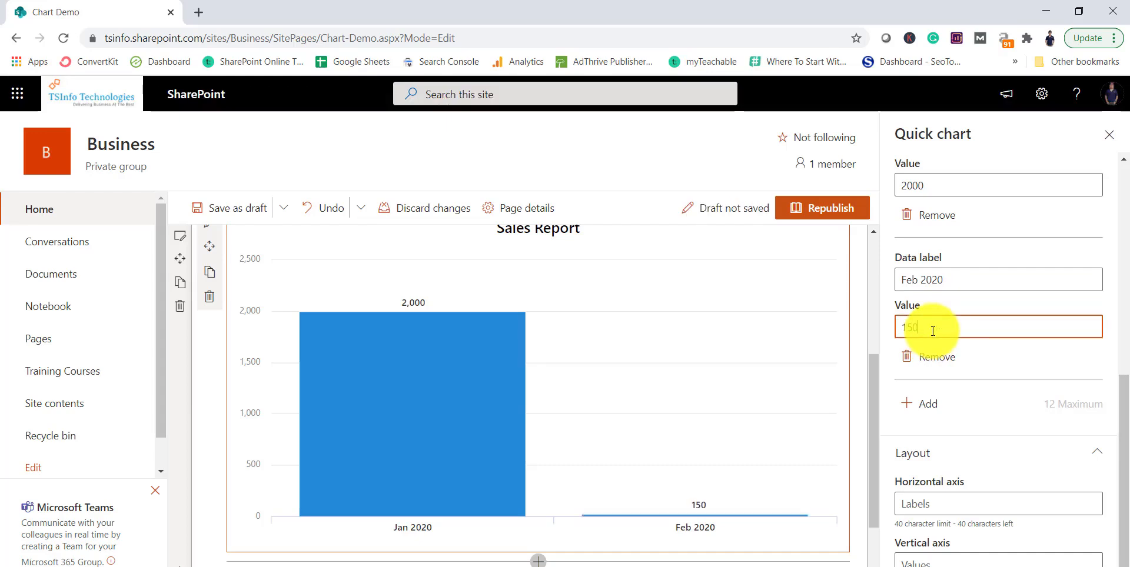
{"action": "type", "text": "0"}
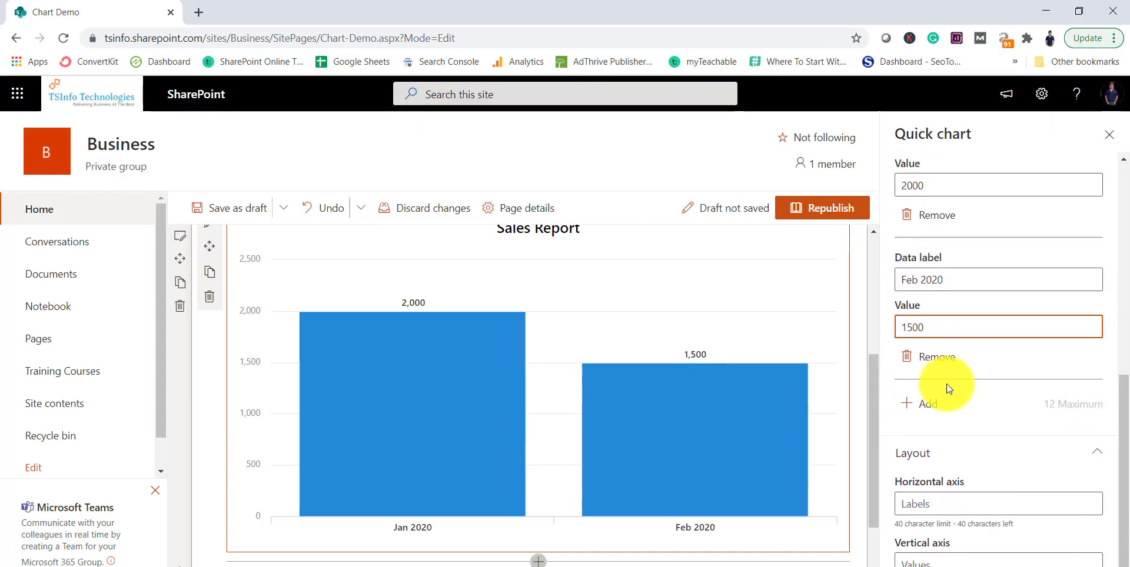
Add a third data point to the chart, labelled Mar 2020 with value 600.
{"action": "left_click", "coordinate": [935, 402]}
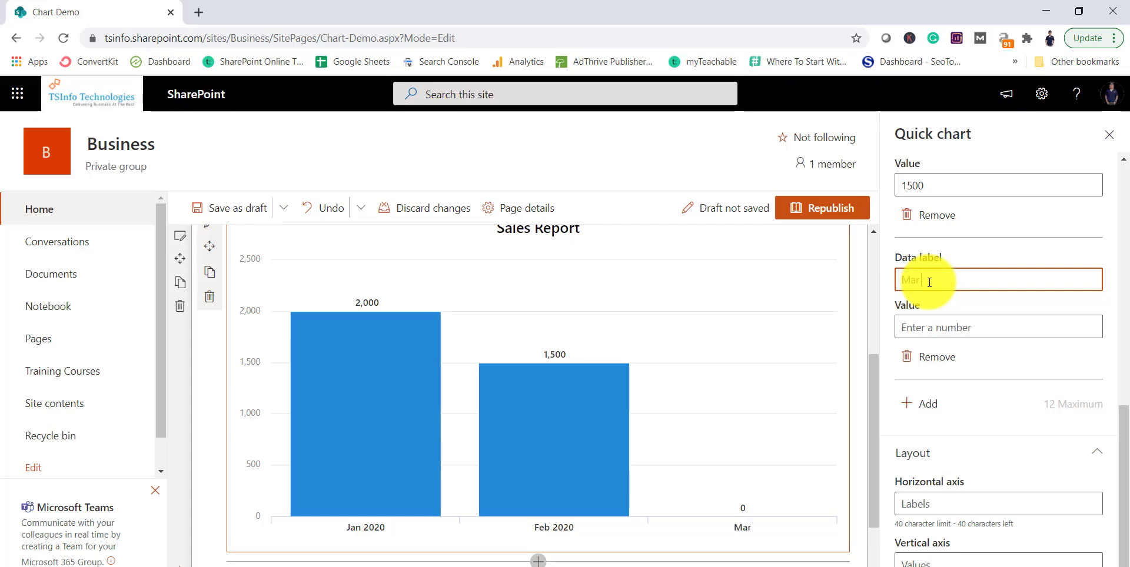
{"action": "type", "text": "Mar 20020"}
{"action": "left_click", "coordinate": [934, 323]}
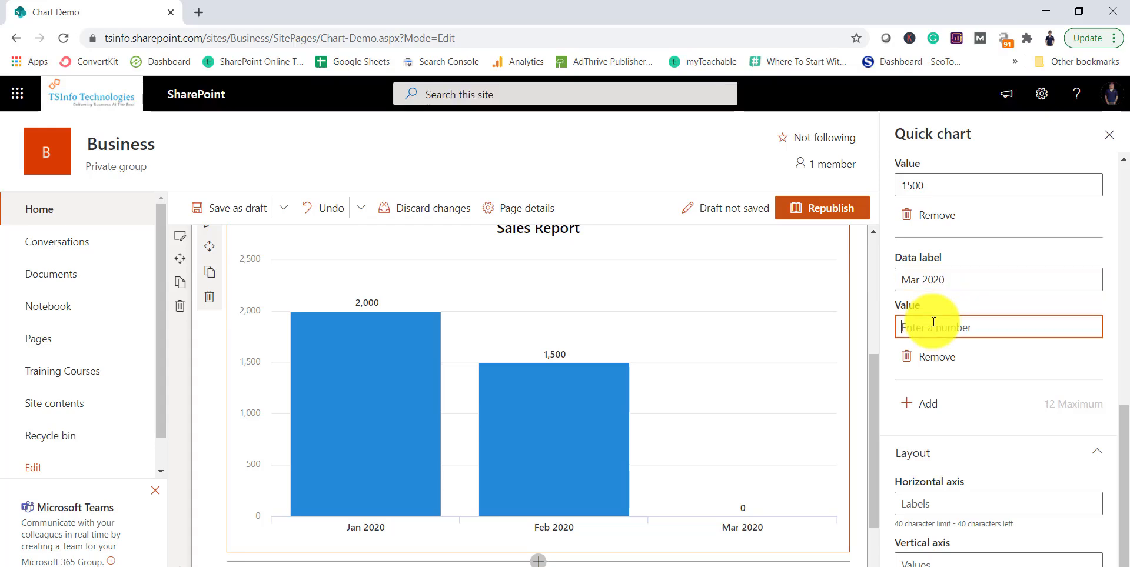
{"action": "type", "text": "600"}
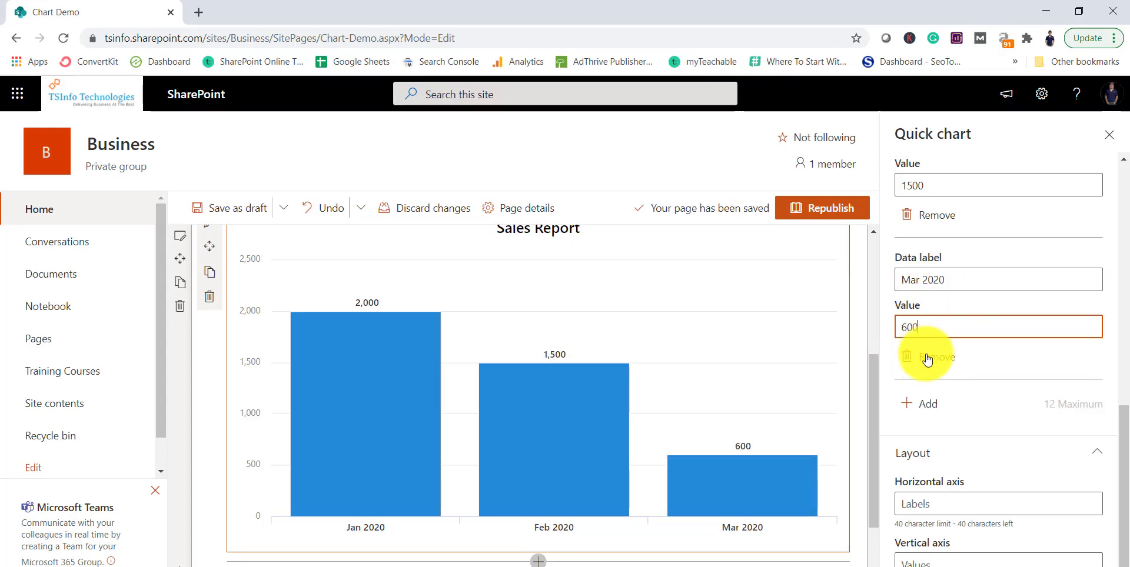
Close the chart settings, republish the Chart Demo page and review the published Sales Report chart.
{"action": "mouse_move", "coordinate": [612, 405]}
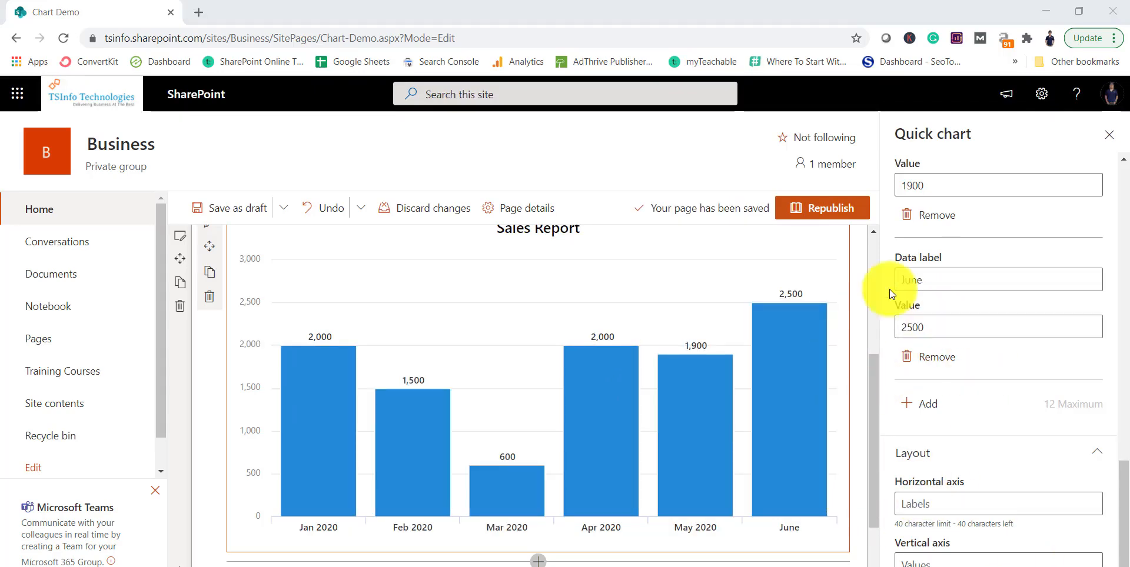
{"action": "left_click", "coordinate": [1109, 135]}
{"action": "left_click", "coordinate": [1079, 210]}
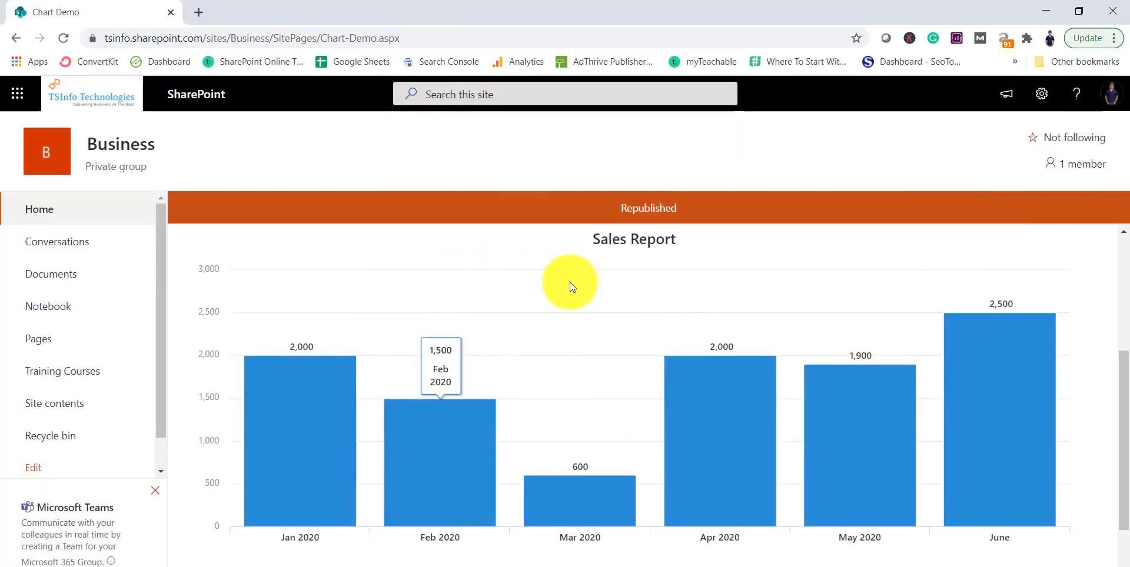
{"action": "scroll", "coordinate": [516, 369], "scroll_direction": "down", "scroll_amount": 1}
{"action": "scroll", "coordinate": [517, 369], "scroll_direction": "down", "scroll_amount": 2}
{"action": "scroll", "coordinate": [517, 369], "scroll_direction": "up", "scroll_amount": 3}
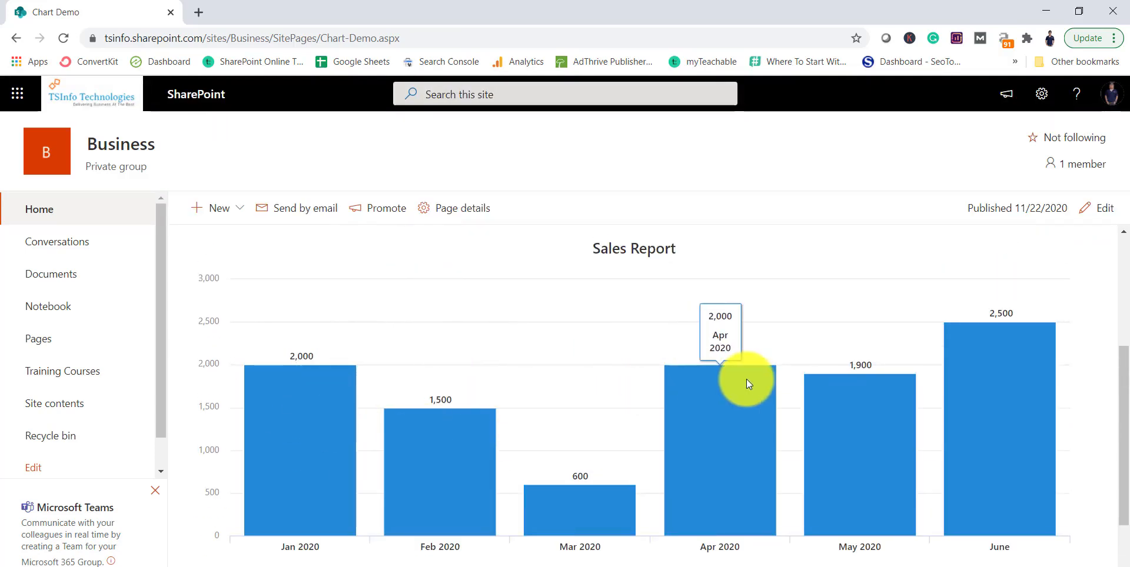
{"action": "scroll", "coordinate": [730, 390], "scroll_direction": "down", "scroll_amount": 3}
{"action": "scroll", "coordinate": [682, 448], "scroll_direction": "up", "scroll_amount": 3}
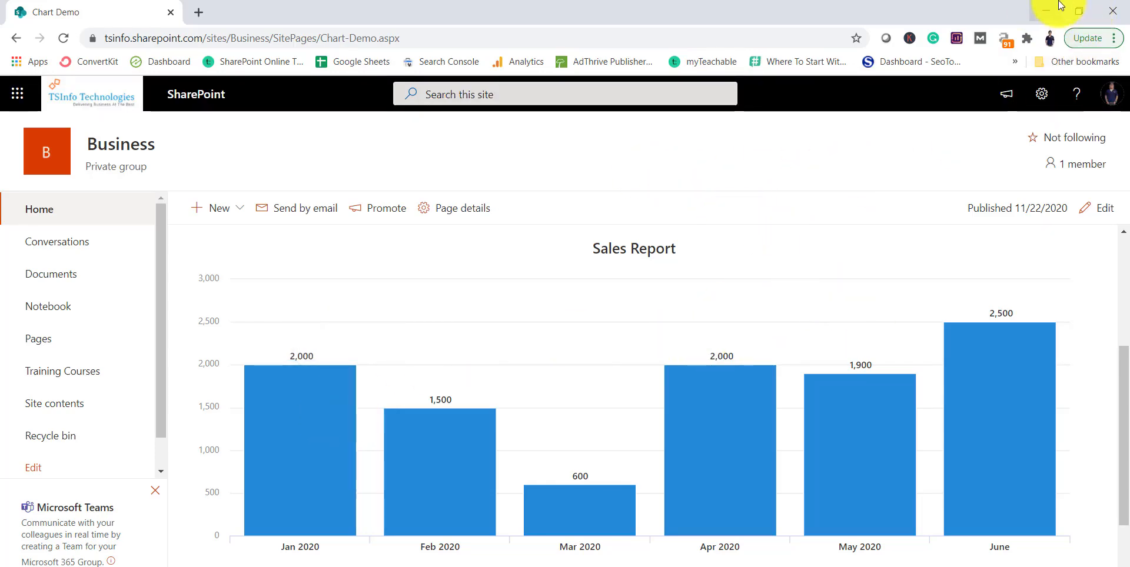
Narrow the browser window to examine how the Sales Report chart adapts to the width, and maximize it again.
{"action": "left_click", "coordinate": [1076, 11]}
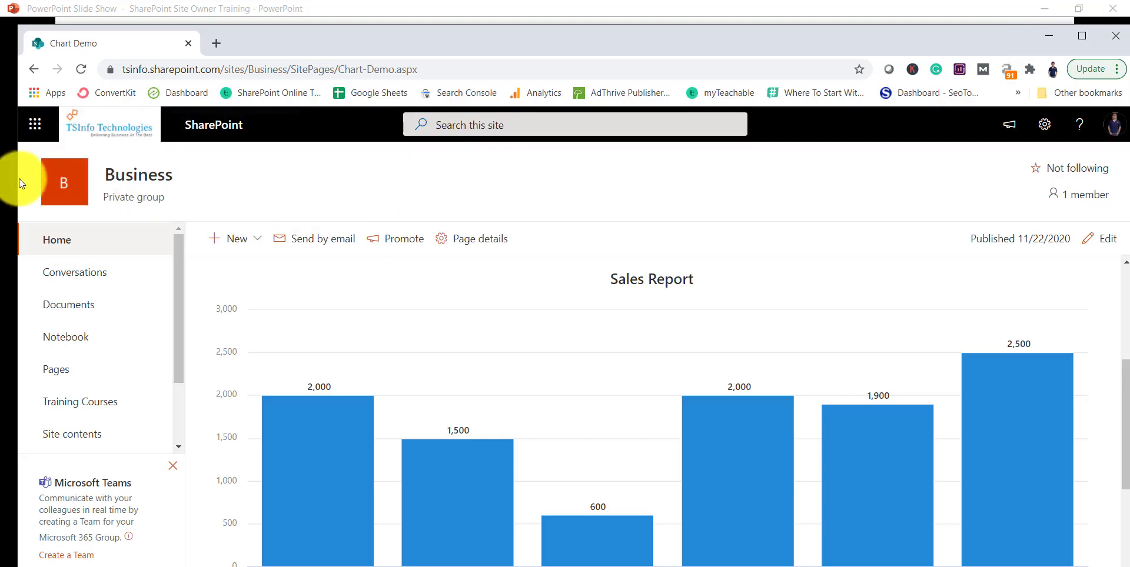
{"action": "left_click_drag", "start_coordinate": [19, 178], "coordinate": [511, 200]}
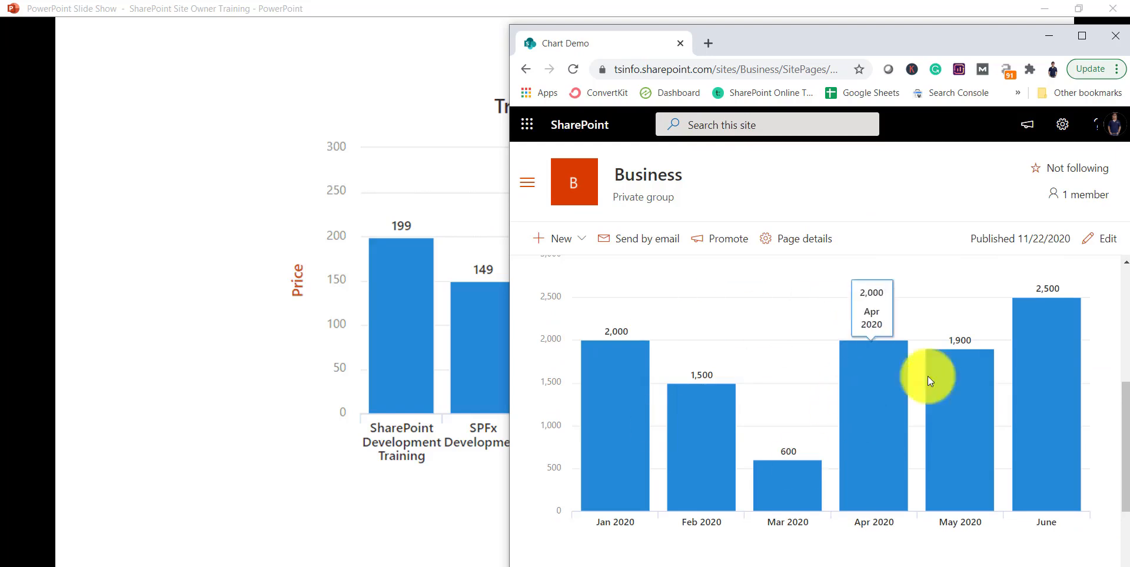
{"action": "left_click", "coordinate": [1082, 37]}
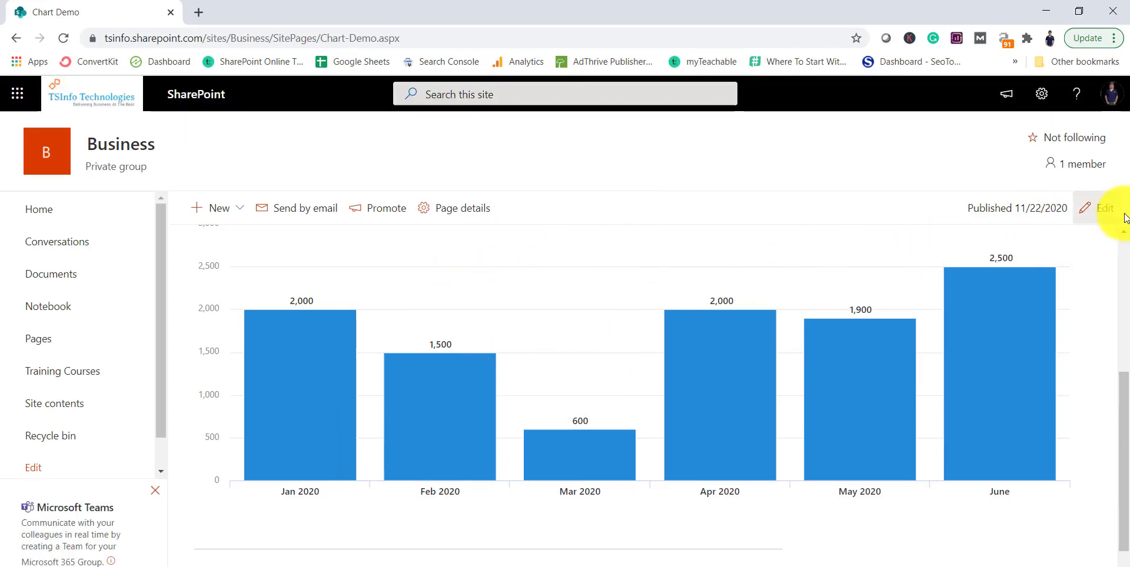
Reopen the page for editing and label the Sales Report chart's horizontal axis "Sales by Month".
{"action": "left_click", "coordinate": [1099, 210]}
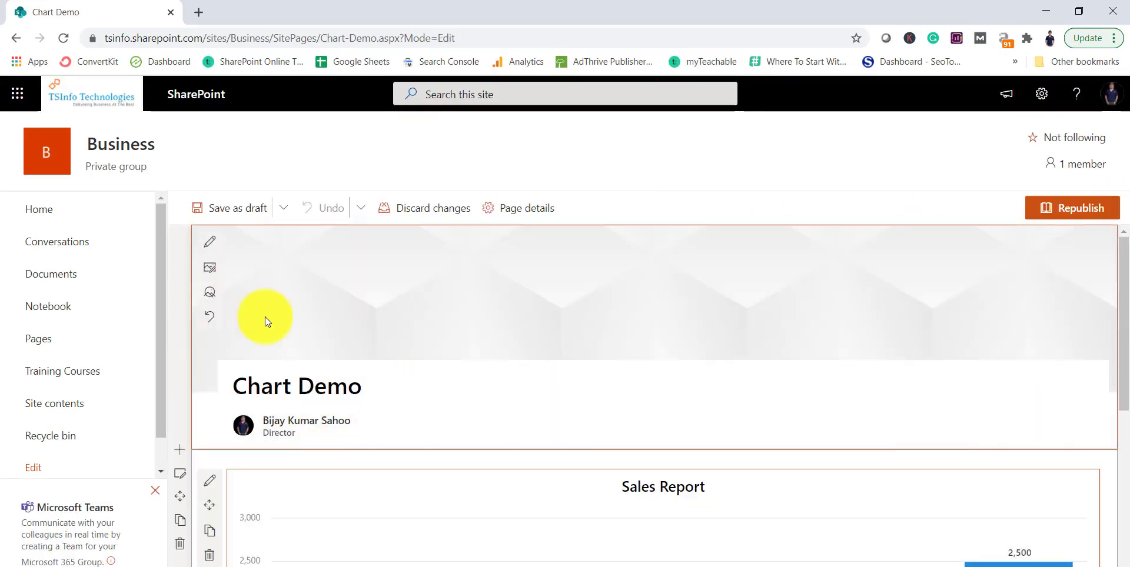
{"action": "scroll", "coordinate": [265, 316], "scroll_direction": "down", "scroll_amount": 4}
{"action": "left_click", "coordinate": [210, 259]}
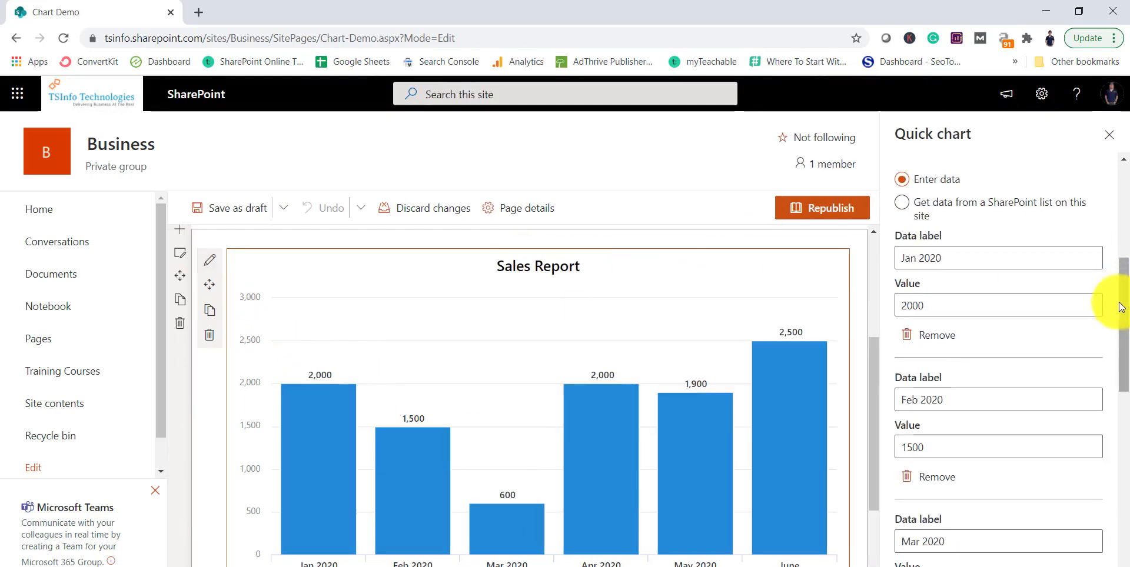
{"action": "scroll", "coordinate": [1105, 379], "scroll_direction": "down", "scroll_amount": 10}
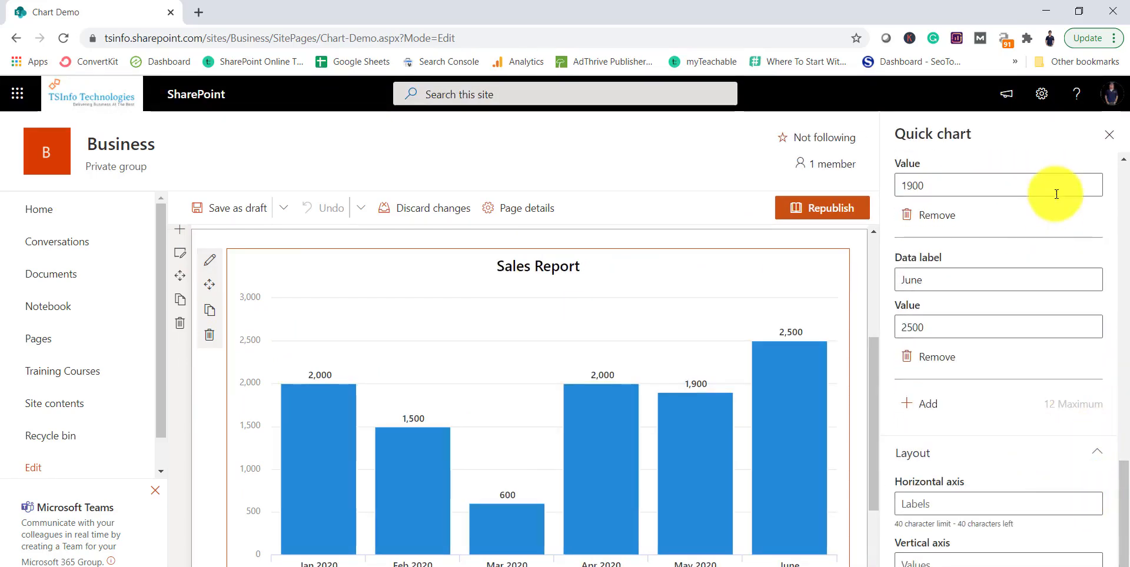
{"action": "left_click", "coordinate": [948, 503]}
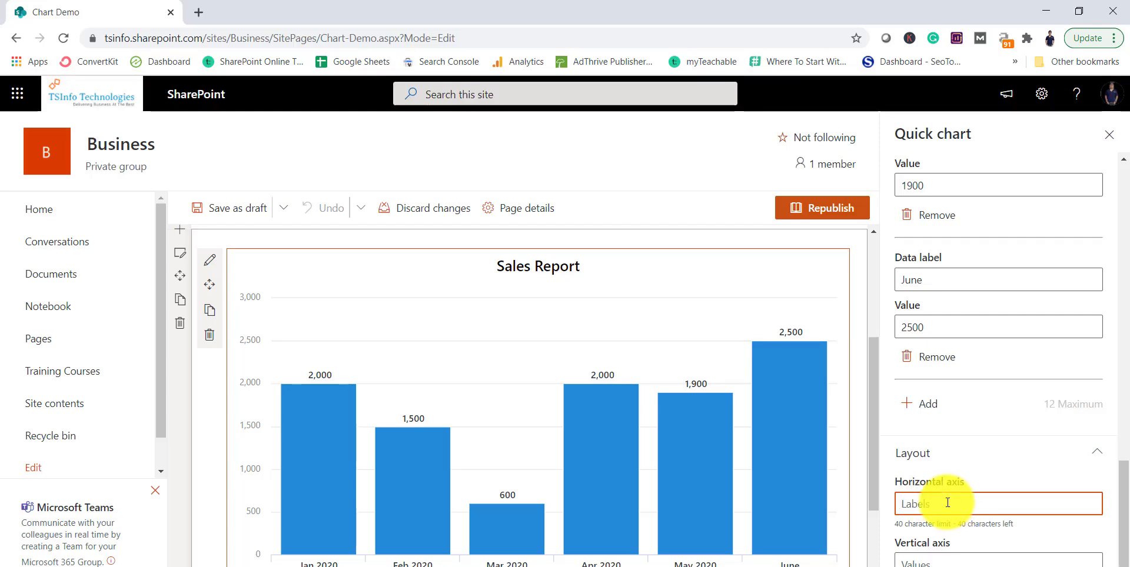
{"action": "type", "text": "Months"}
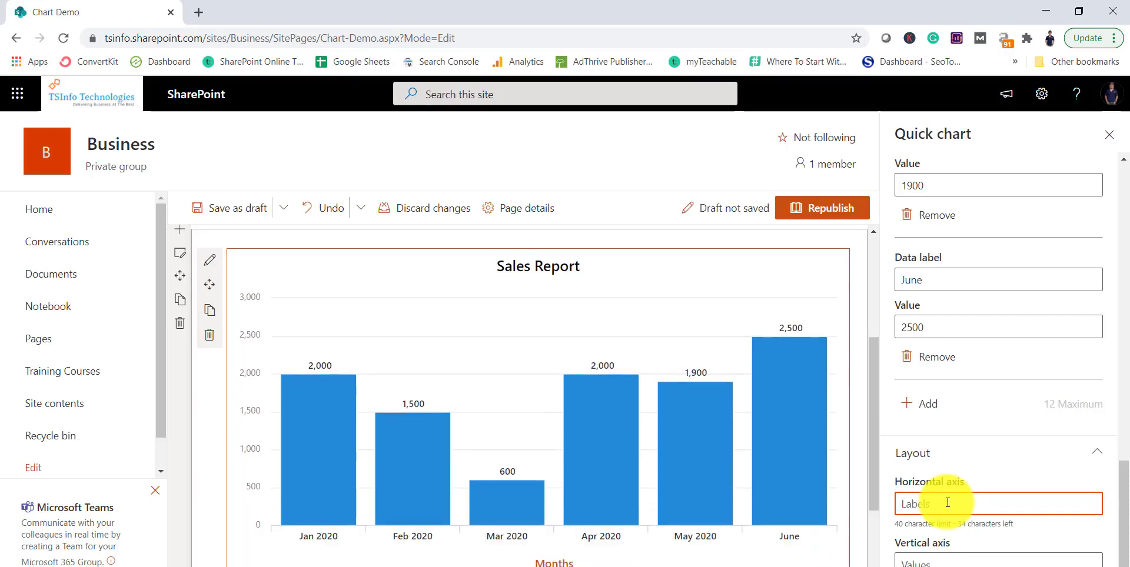
{"action": "type", "text": "Sales by"}
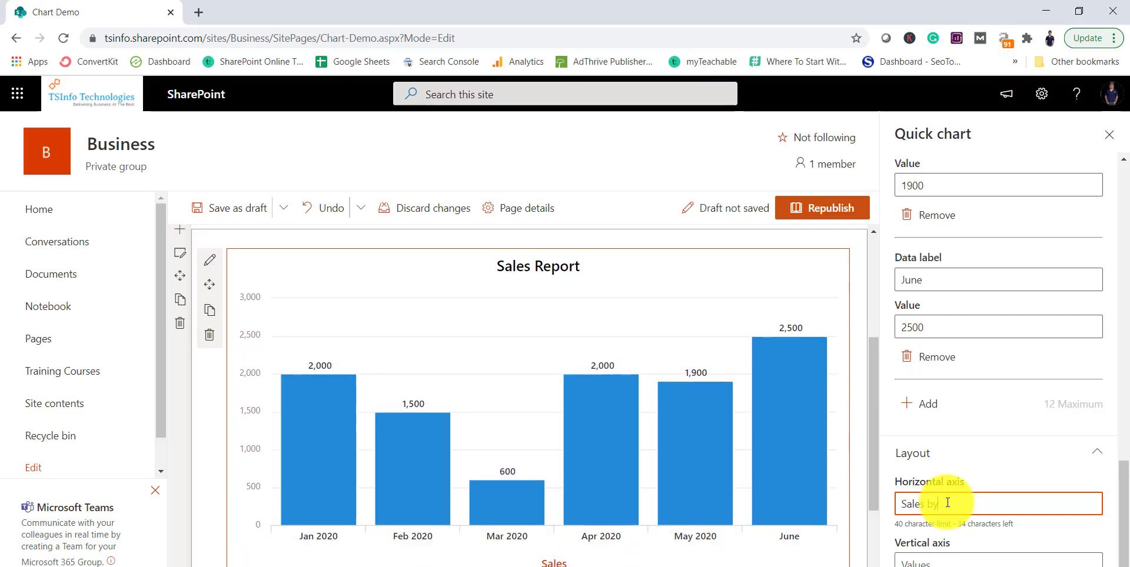
{"action": "type", "text": " Month"}
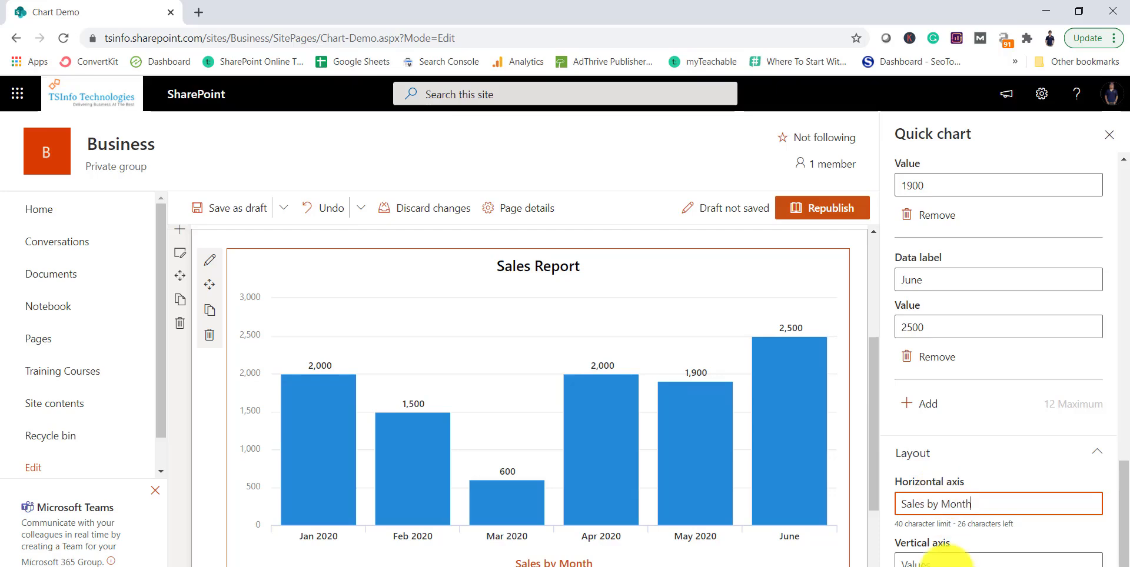
Label the Sales Report chart's vertical axis "Total Sales" and close the chart settings.
{"action": "left_click", "coordinate": [947, 562]}
{"action": "type", "text": "Tot"}
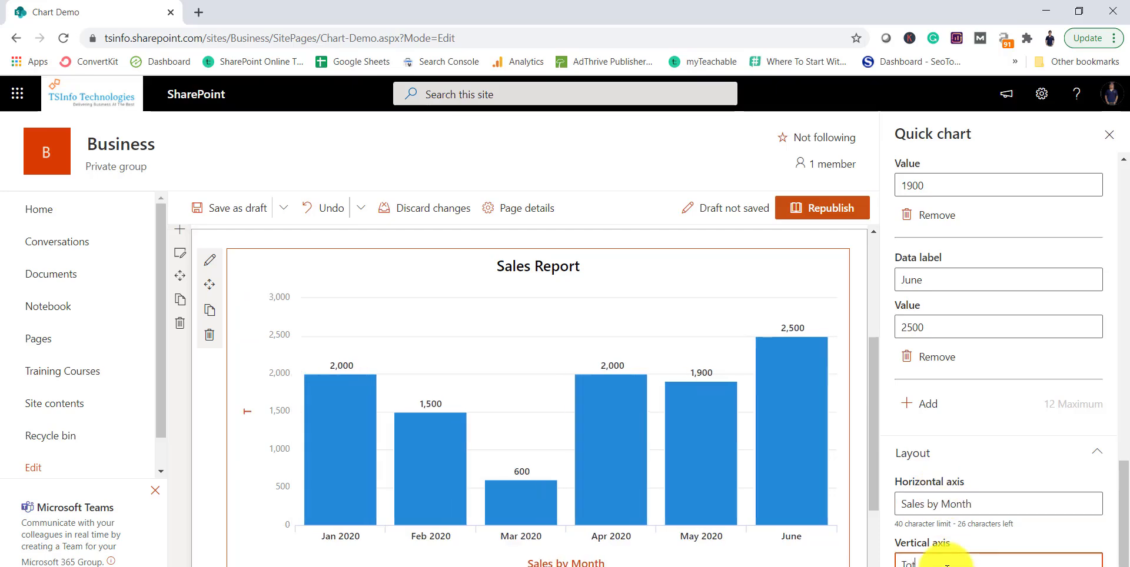
{"action": "type", "text": "al Sales"}
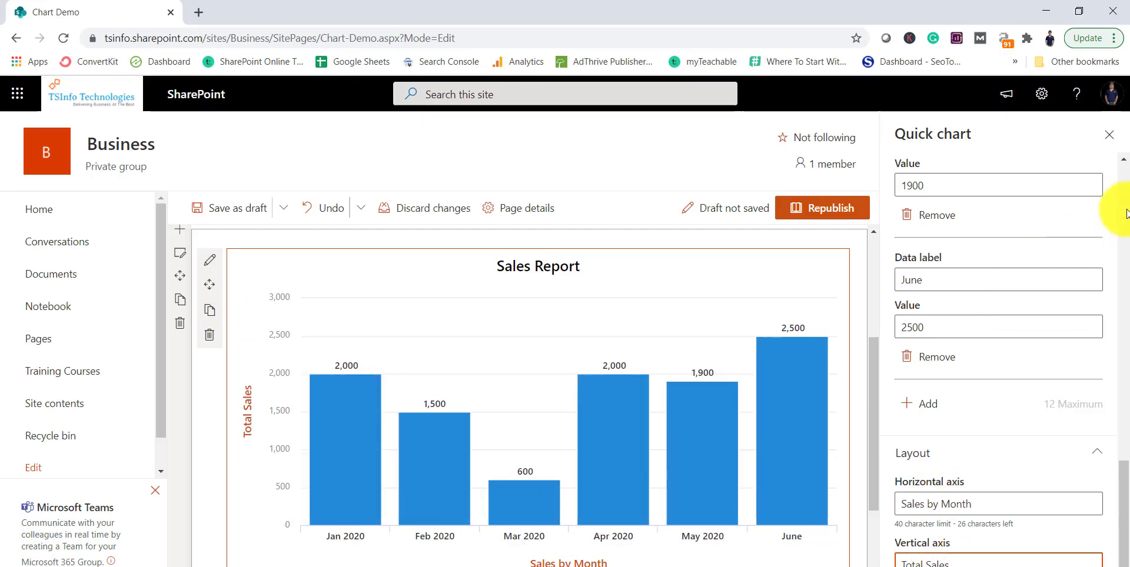
{"action": "left_click", "coordinate": [1109, 134]}
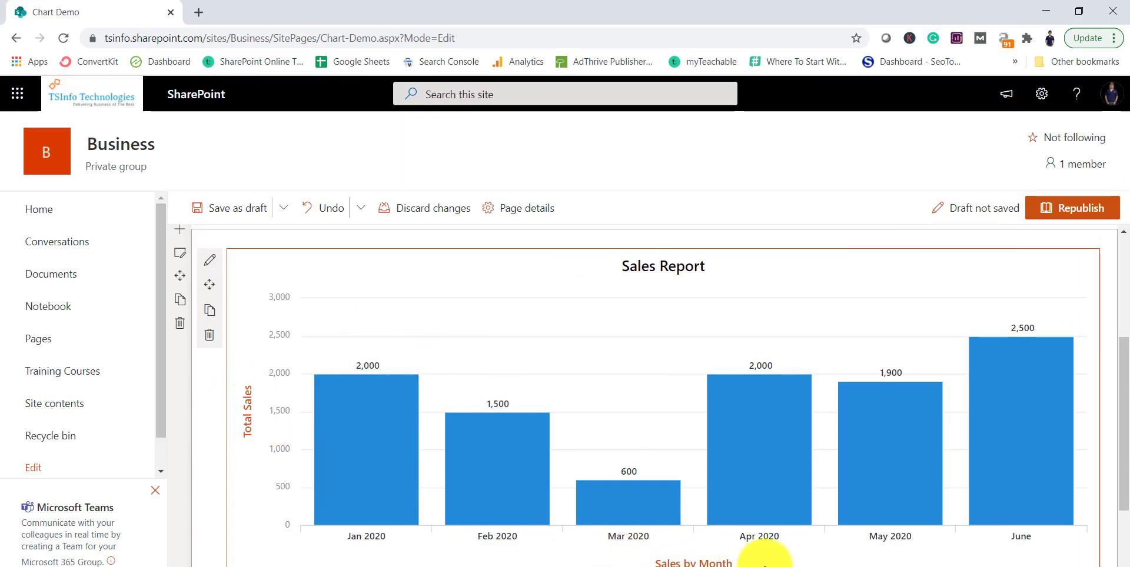
Republish the Chart Demo page with the axis labels and review the chart.
{"action": "mouse_move", "coordinate": [769, 439]}
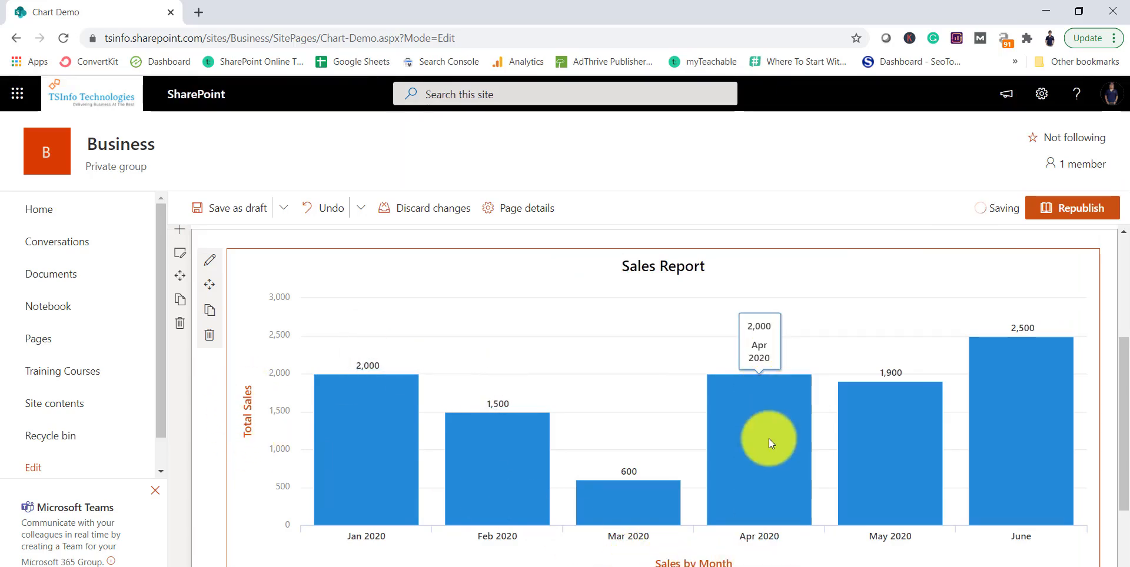
{"action": "left_click", "coordinate": [1039, 208]}
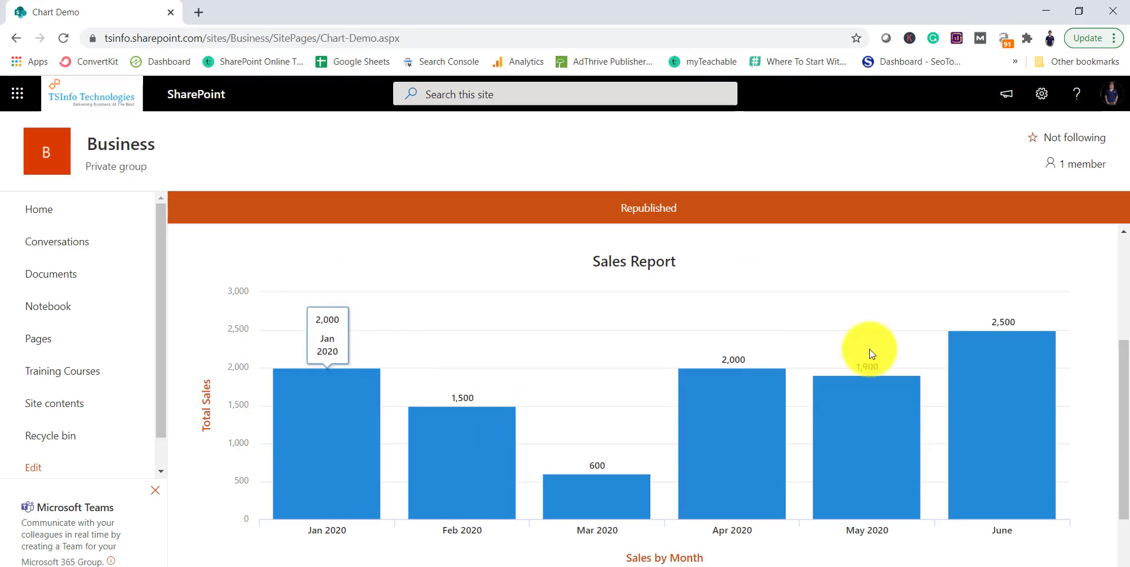
{"action": "scroll", "coordinate": [655, 440], "scroll_direction": "down", "scroll_amount": 3}
{"action": "scroll", "coordinate": [654, 440], "scroll_direction": "up", "scroll_amount": 4}
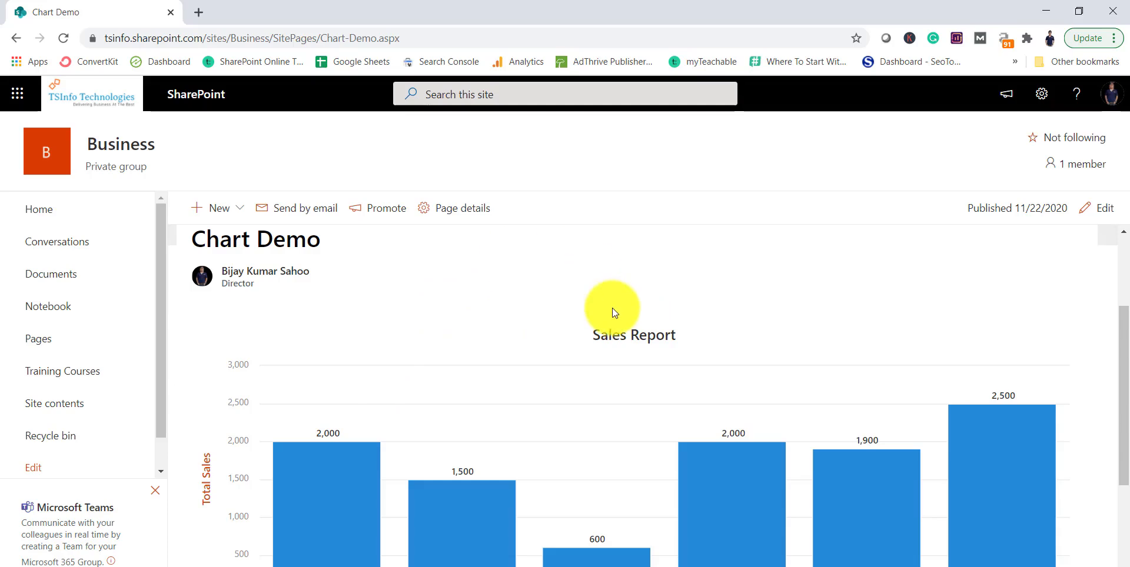
Open the Training Courses list to examine its course names and prices, and return to the reloaded Chart Demo page.
{"action": "left_click", "coordinate": [56, 379]}
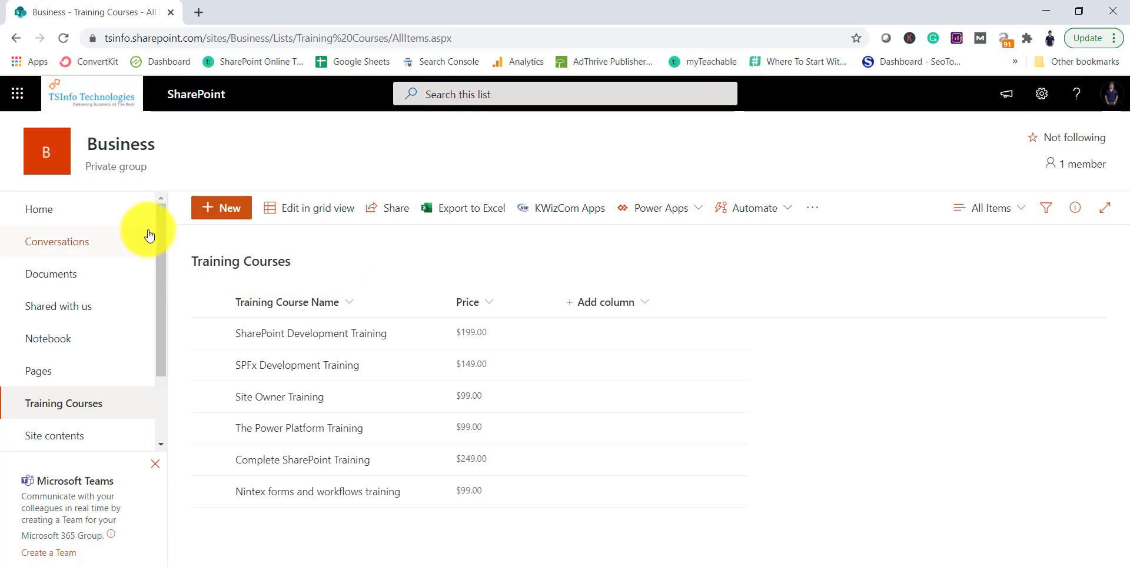
{"action": "left_click", "coordinate": [15, 38]}
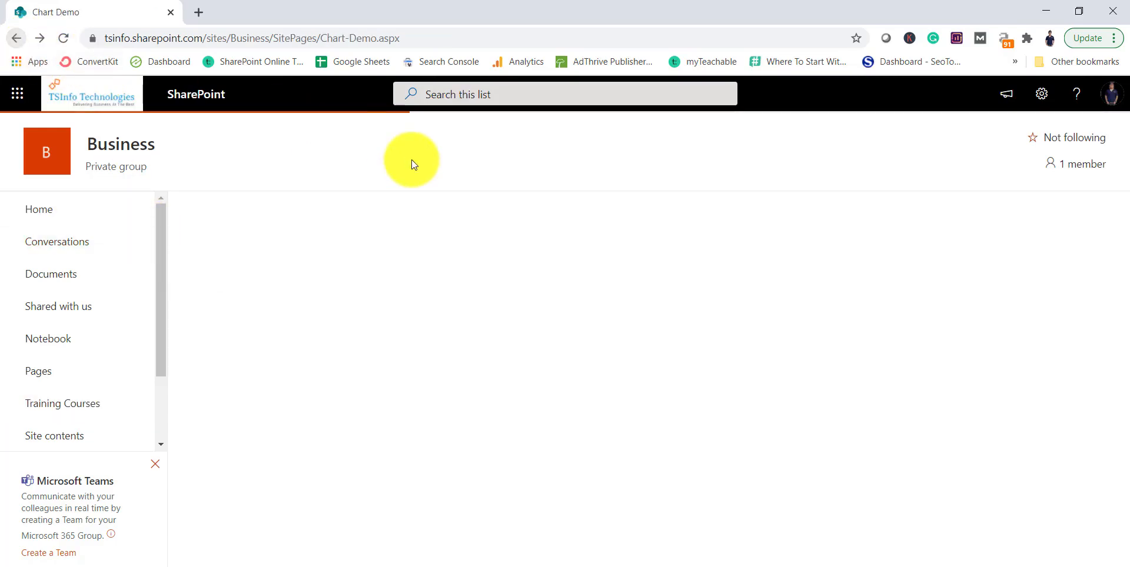
{"action": "left_click", "coordinate": [471, 37]}
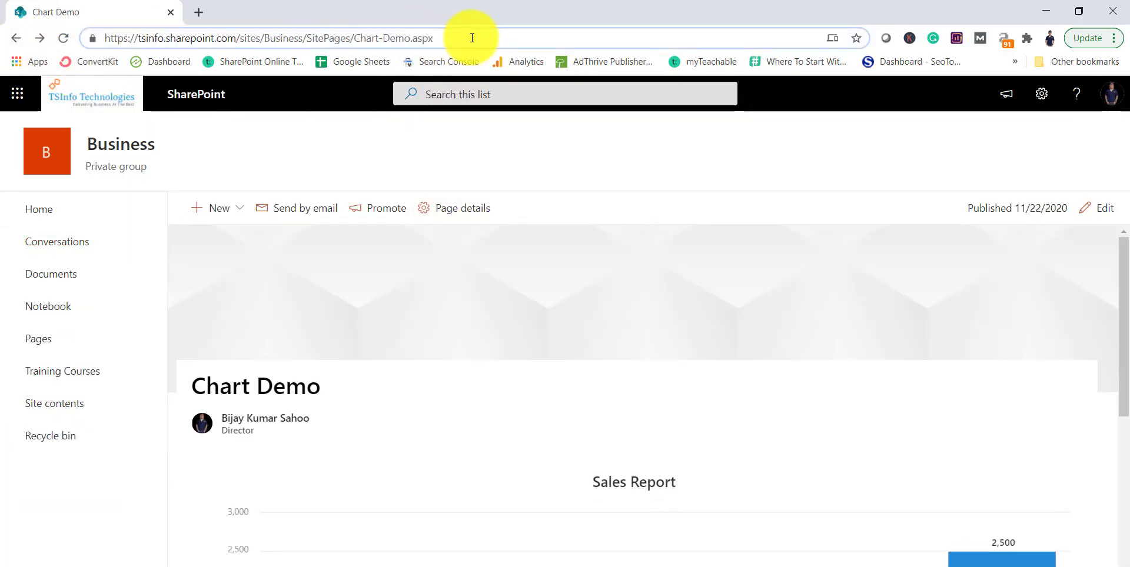
{"action": "key", "text": "Return"}
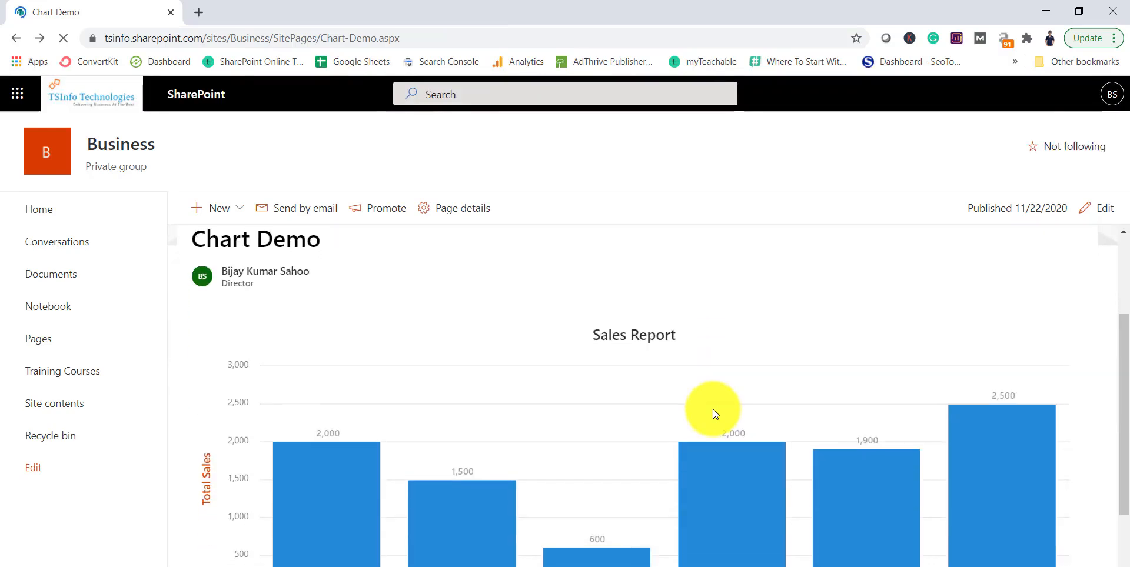
Put the Chart Demo page in edit mode and add a Quick chart web part above the Sales Report chart.
{"action": "left_click", "coordinate": [1105, 207]}
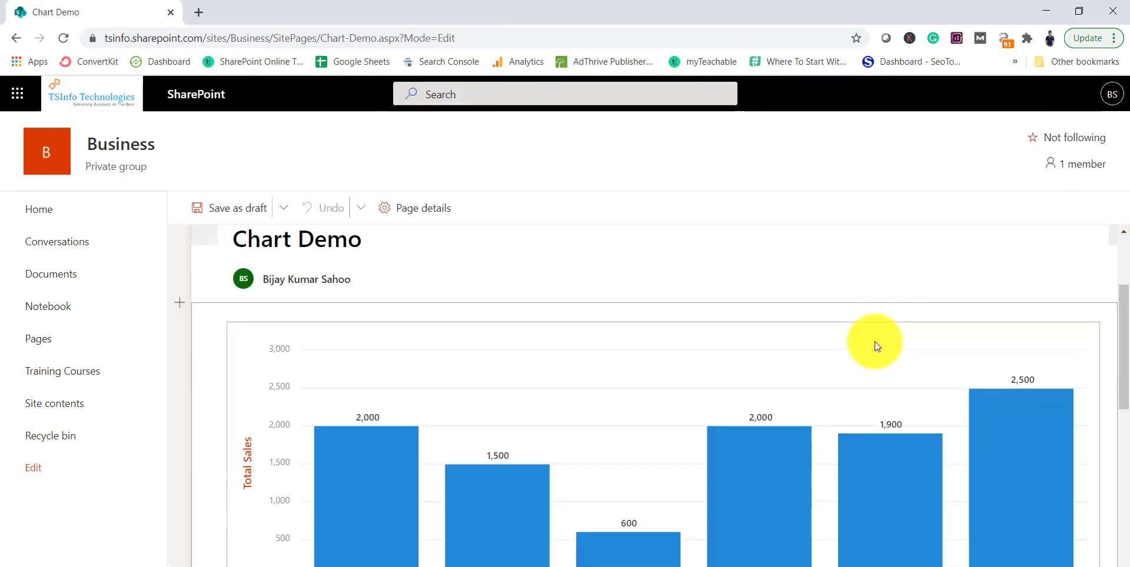
{"action": "scroll", "coordinate": [821, 421], "scroll_direction": "down", "scroll_amount": 6}
{"action": "scroll", "coordinate": [820, 422], "scroll_direction": "up", "scroll_amount": 3}
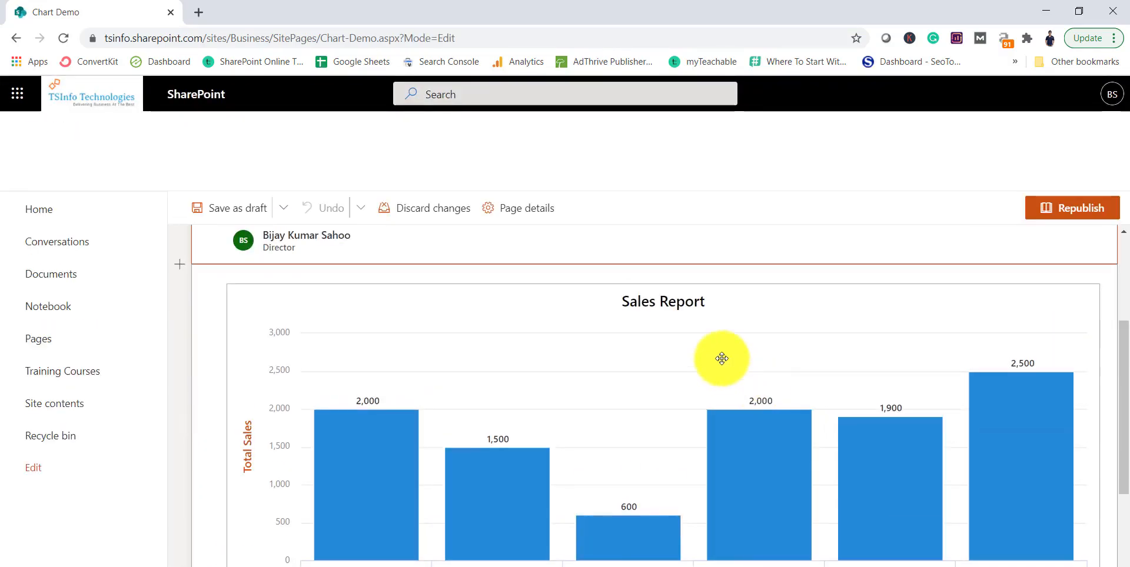
{"action": "scroll", "coordinate": [659, 279], "scroll_direction": "up", "scroll_amount": 1}
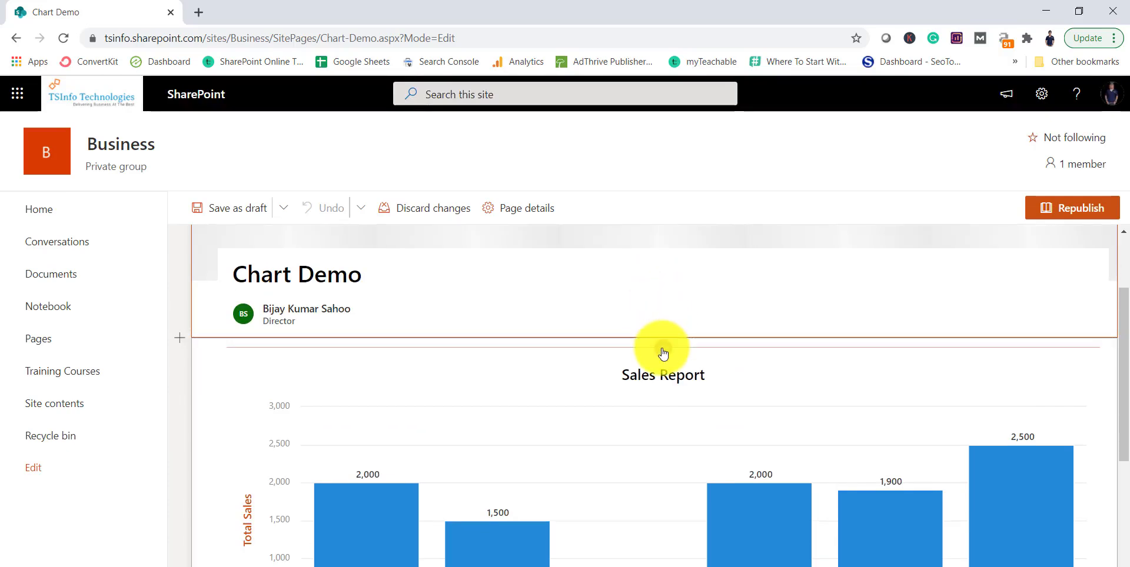
{"action": "left_click", "coordinate": [662, 349]}
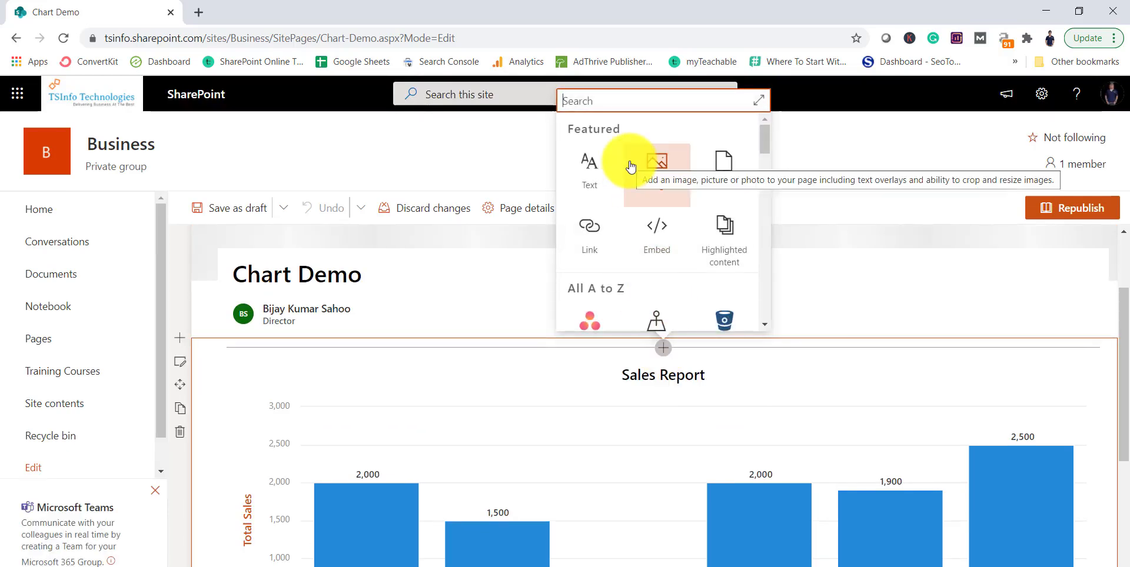
{"action": "type", "text": "qui"}
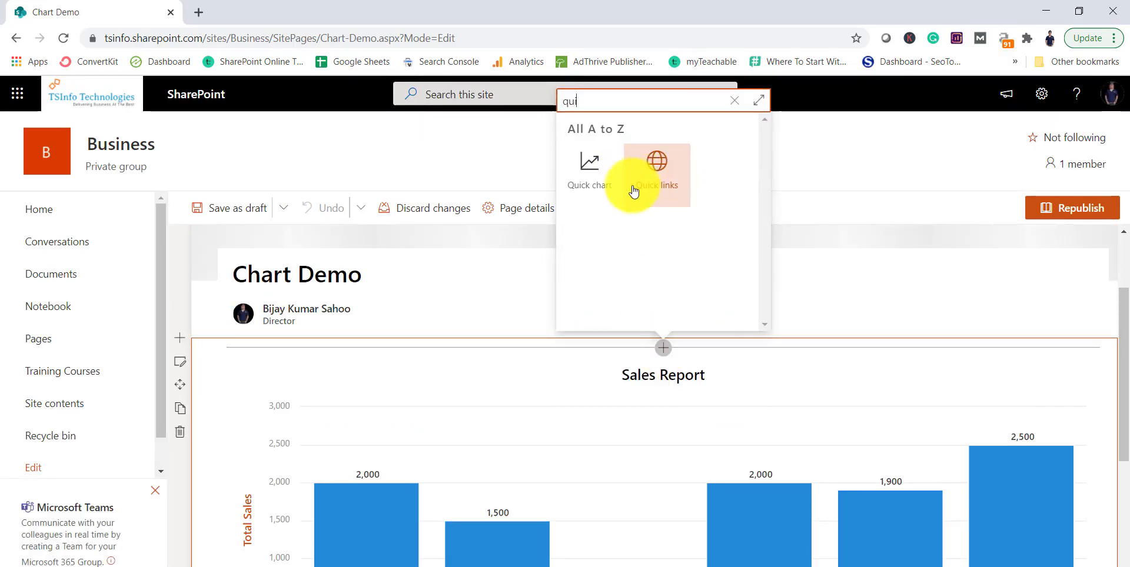
{"action": "left_click", "coordinate": [593, 182]}
Open the new chart's settings, name the chart "Training Courses" and set its type to Pie chart.
{"action": "scroll", "coordinate": [309, 299], "scroll_direction": "up", "scroll_amount": 2}
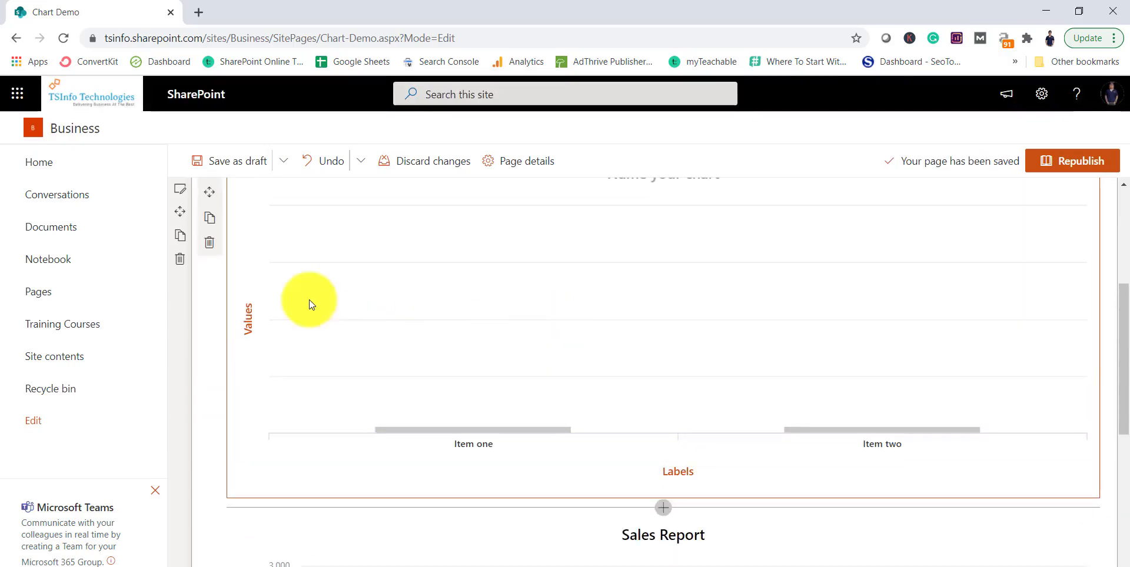
{"action": "scroll", "coordinate": [210, 235], "scroll_direction": "up", "scroll_amount": 2}
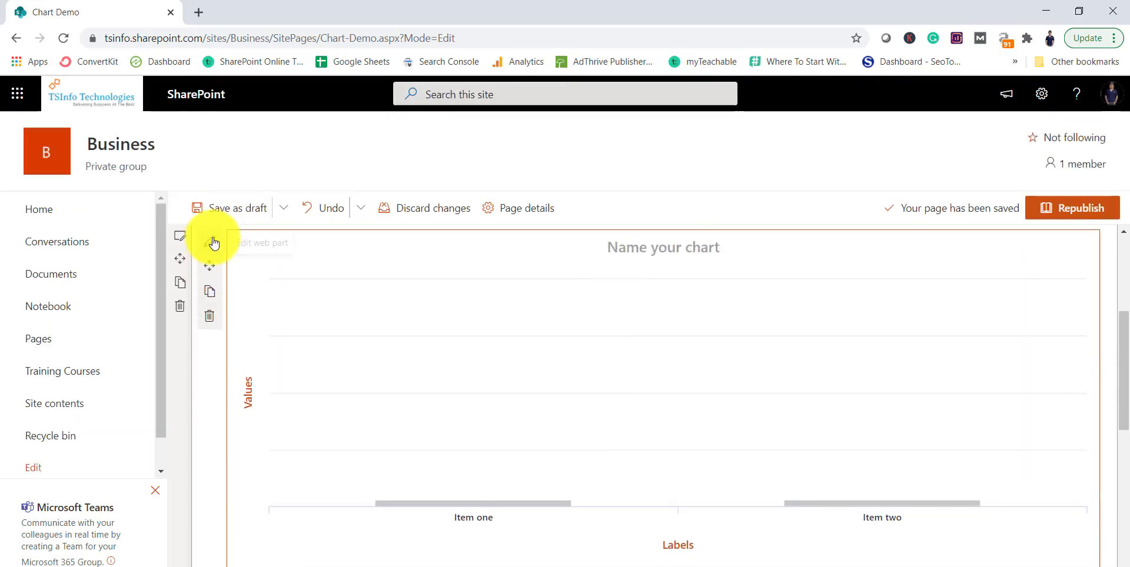
{"action": "left_click", "coordinate": [209, 240]}
{"action": "left_click", "coordinate": [532, 255]}
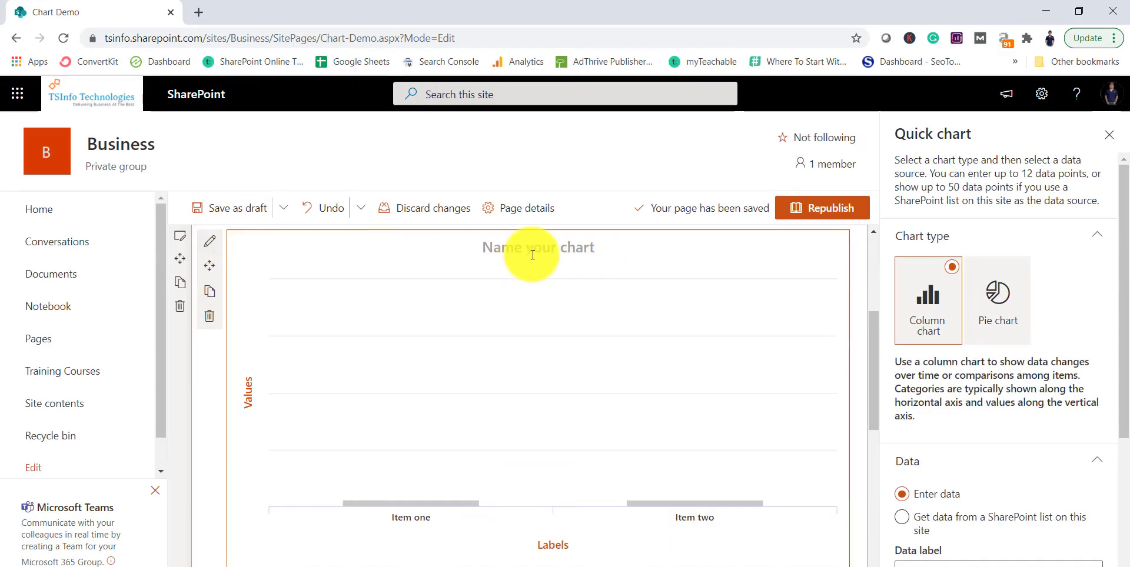
{"action": "type", "text": "Courses"}
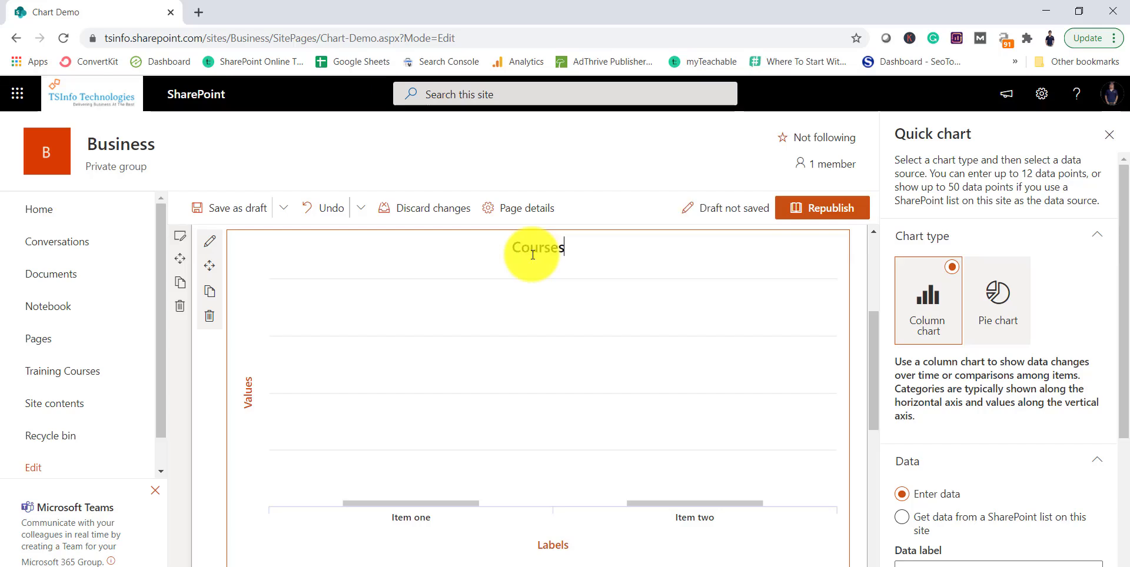
{"action": "type", "text": "Training"}
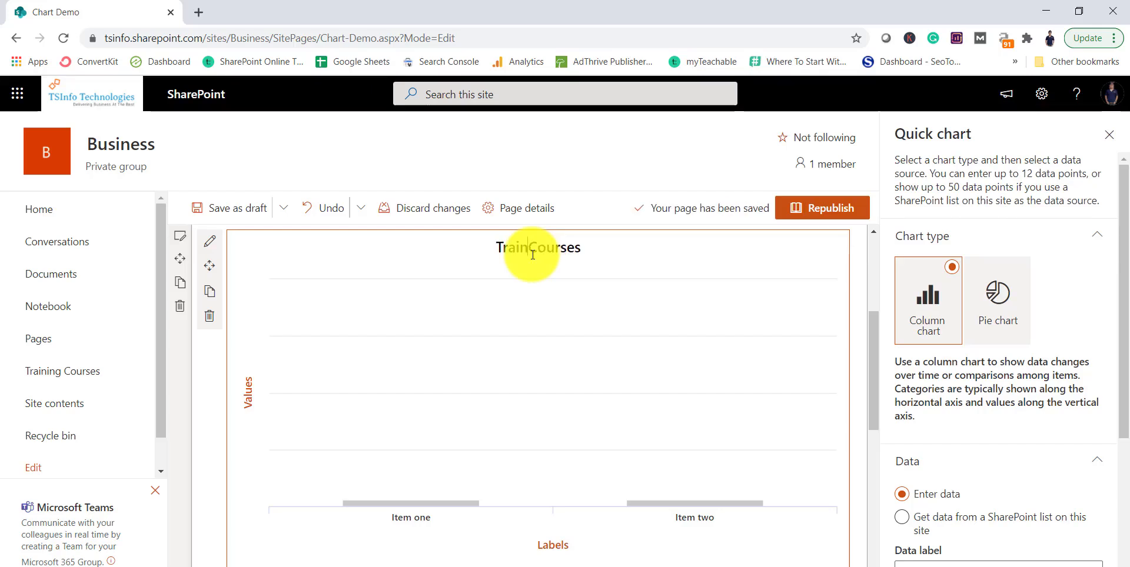
{"action": "left_click", "coordinate": [1020, 290]}
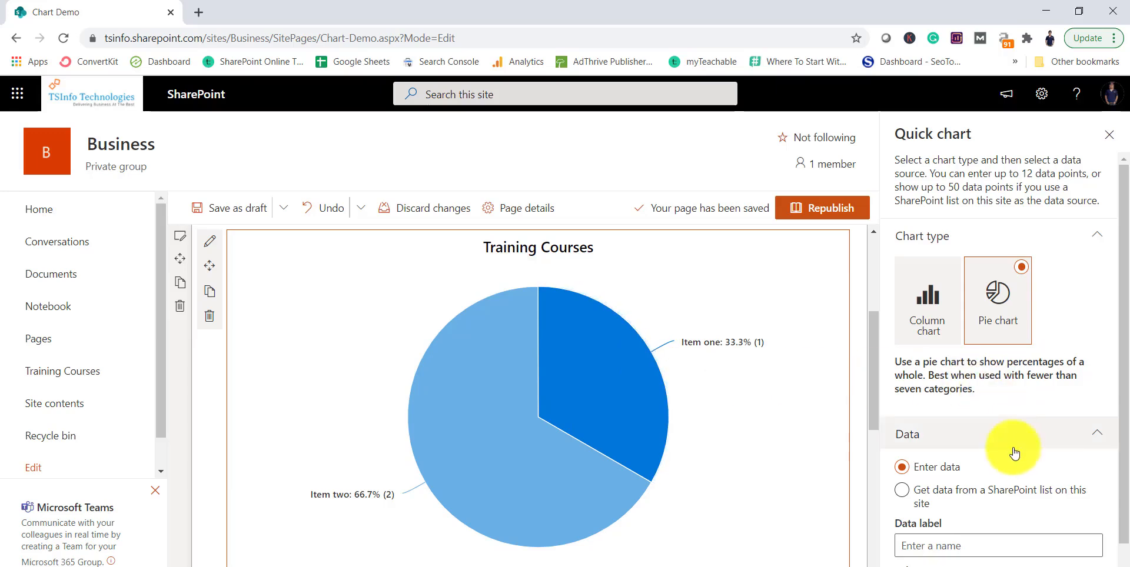
Set the pie chart to get its data from the Training Courses SharePoint list on this site.
{"action": "scroll", "coordinate": [1012, 451], "scroll_direction": "down", "scroll_amount": 1}
{"action": "left_click", "coordinate": [898, 434]}
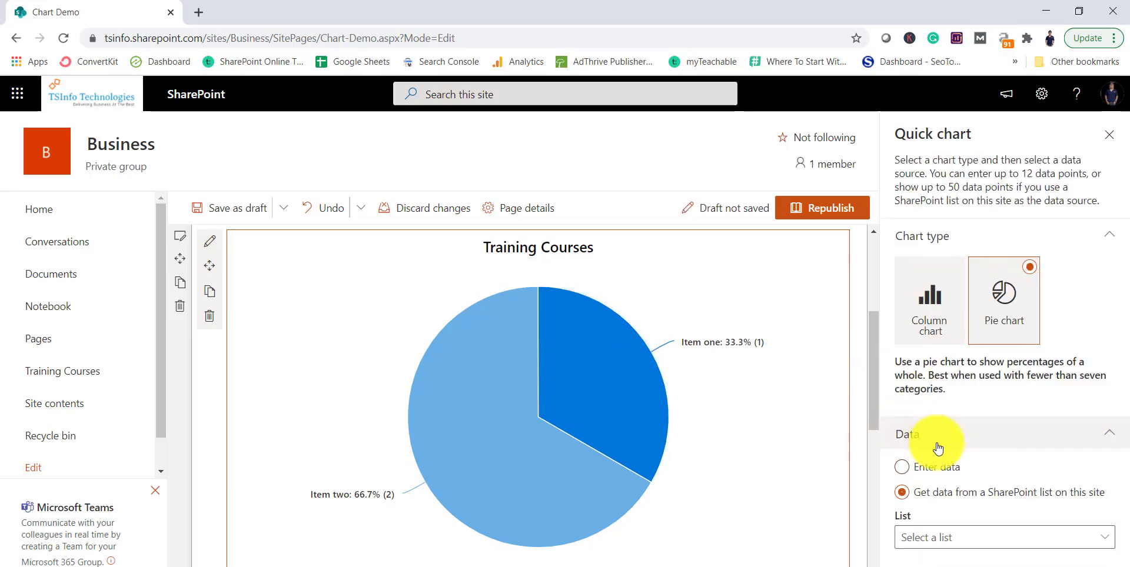
{"action": "left_click", "coordinate": [987, 542]}
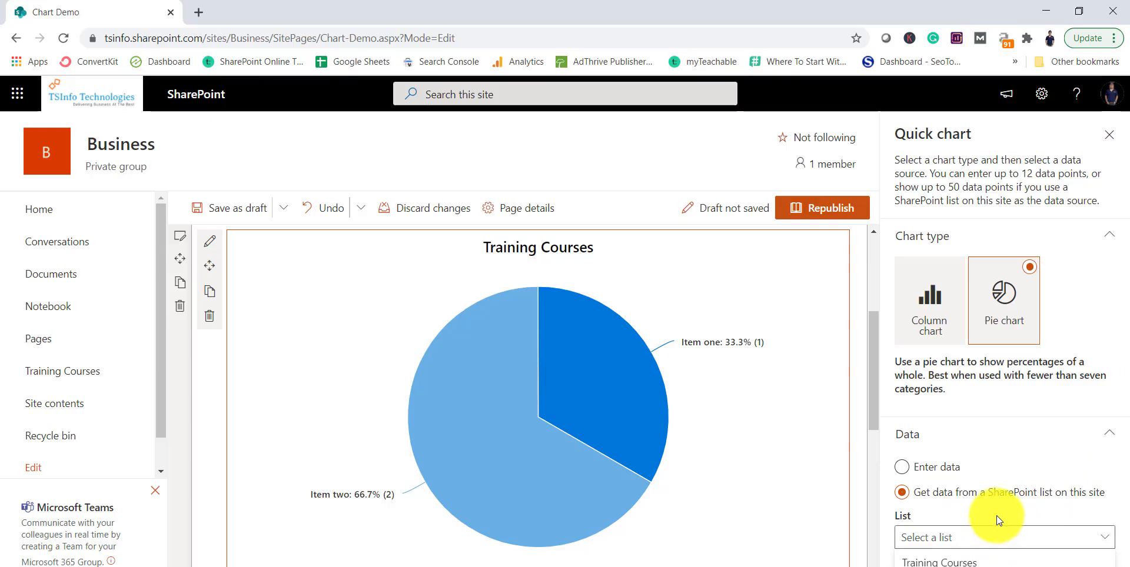
{"action": "left_click", "coordinate": [967, 562]}
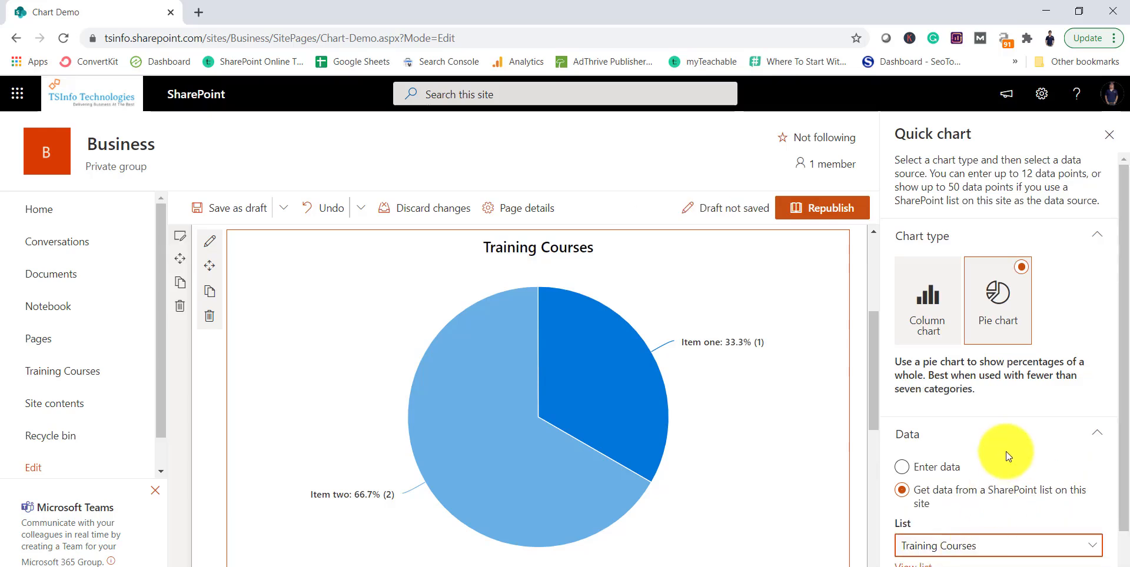
{"action": "scroll", "coordinate": [1006, 453], "scroll_direction": "down", "scroll_amount": 2}
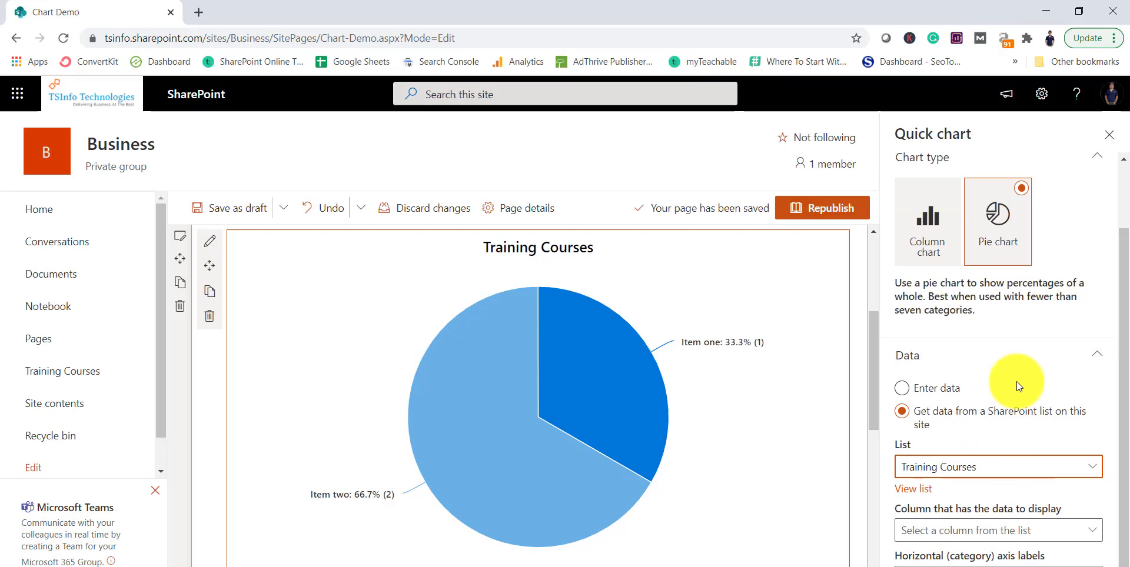
Restore the browser window from maximized, move it, and widen it to nearly the full screen width.
{"action": "left_click", "coordinate": [1073, 14]}
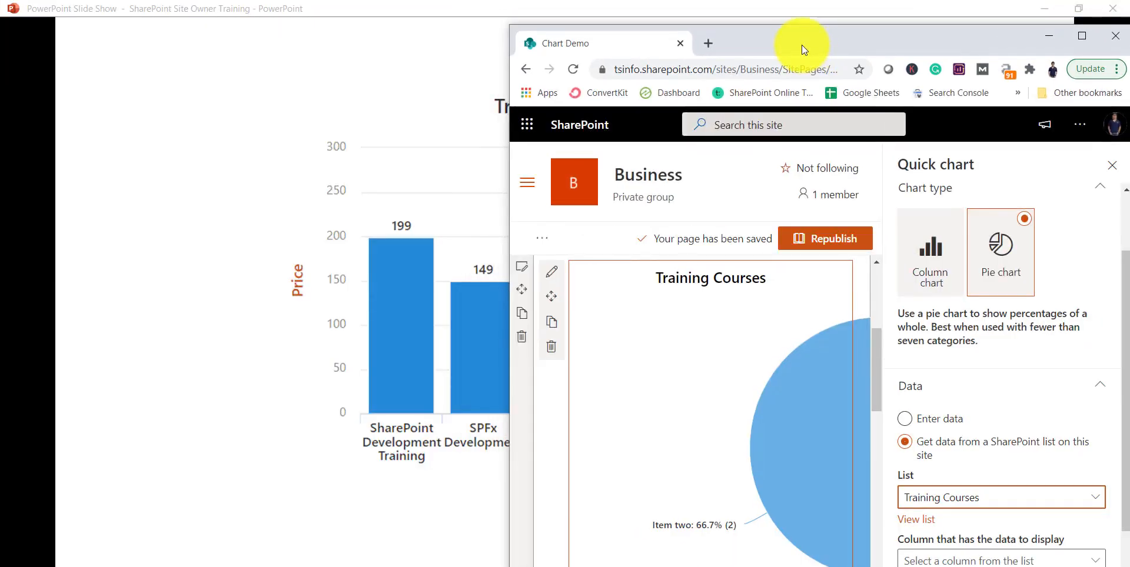
{"action": "left_click_drag", "start_coordinate": [801, 45], "coordinate": [464, 33]}
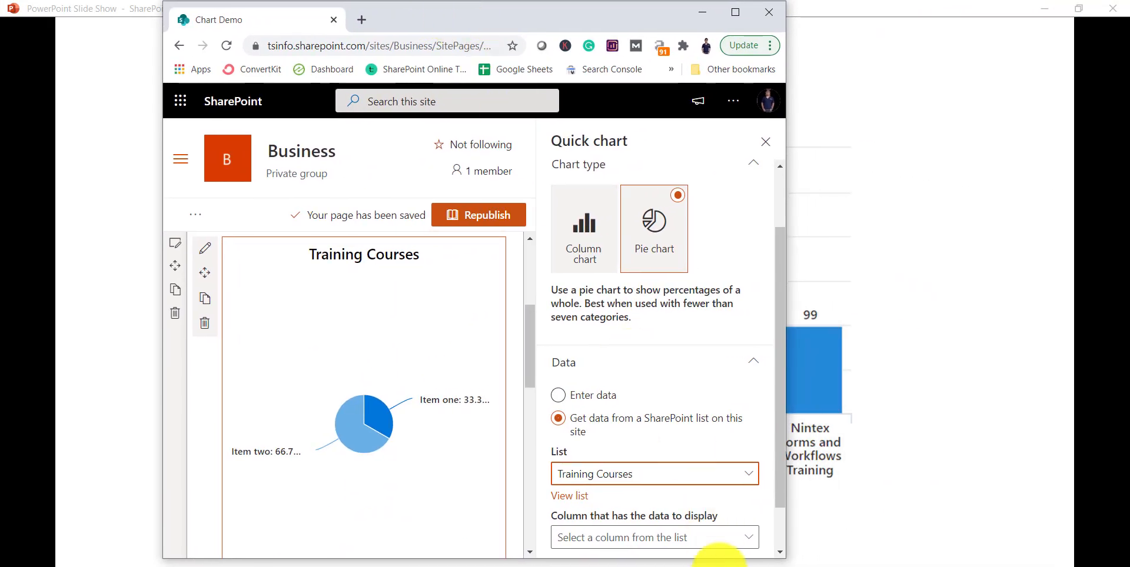
{"action": "left_click_drag", "start_coordinate": [719, 561], "coordinate": [718, 552]}
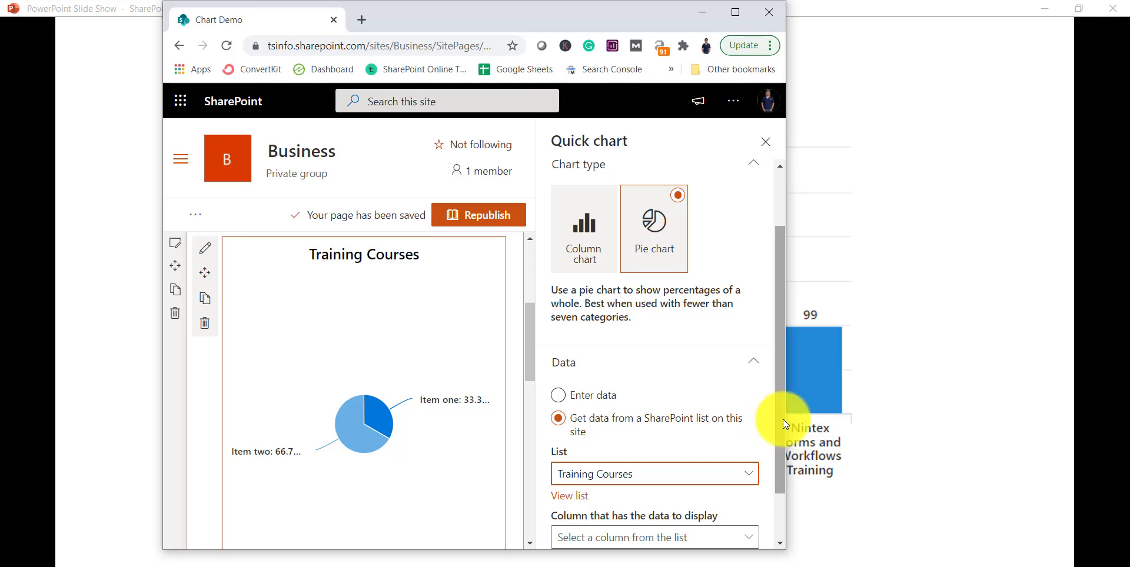
{"action": "left_click_drag", "start_coordinate": [786, 419], "coordinate": [1095, 418]}
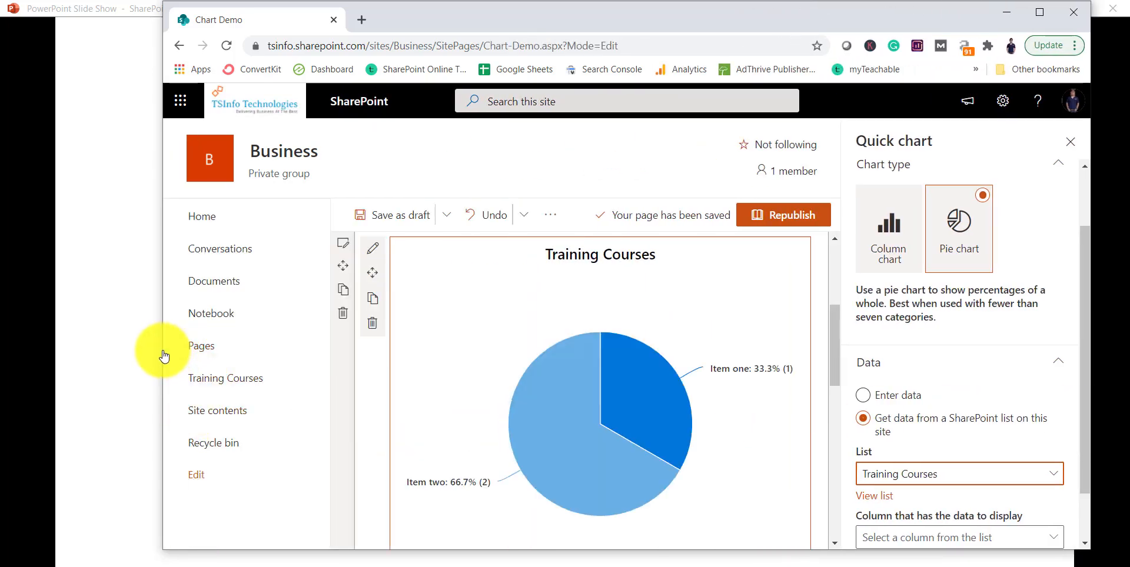
{"action": "left_click_drag", "start_coordinate": [163, 351], "coordinate": [39, 352]}
Use the Price column as the pie chart's data and the Title column for its horizontal (category) axis labels.
{"action": "scroll", "coordinate": [867, 450], "scroll_direction": "down", "scroll_amount": 1}
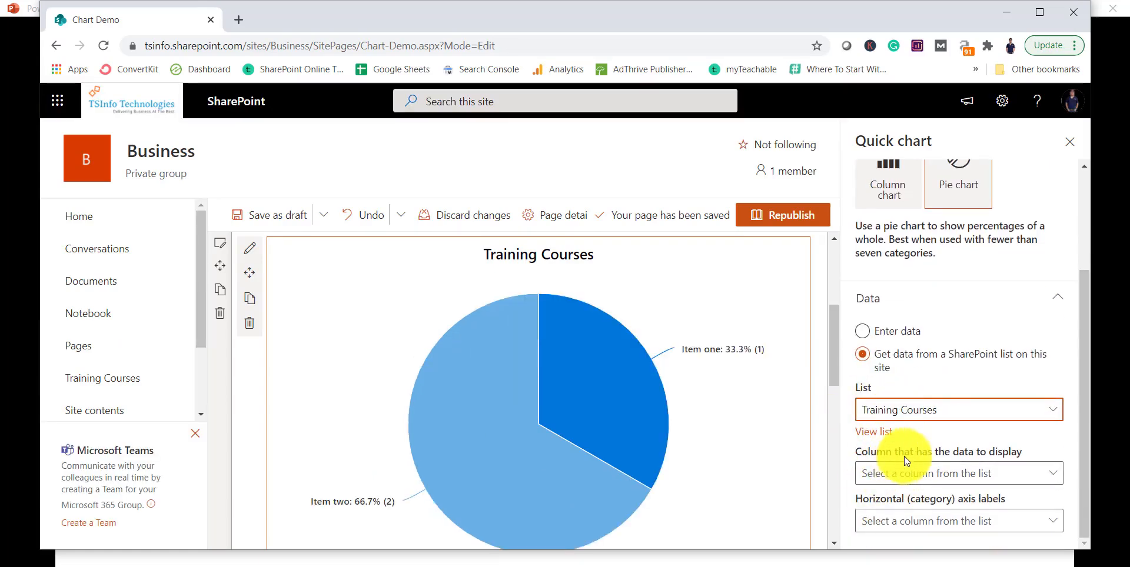
{"action": "left_click", "coordinate": [978, 474]}
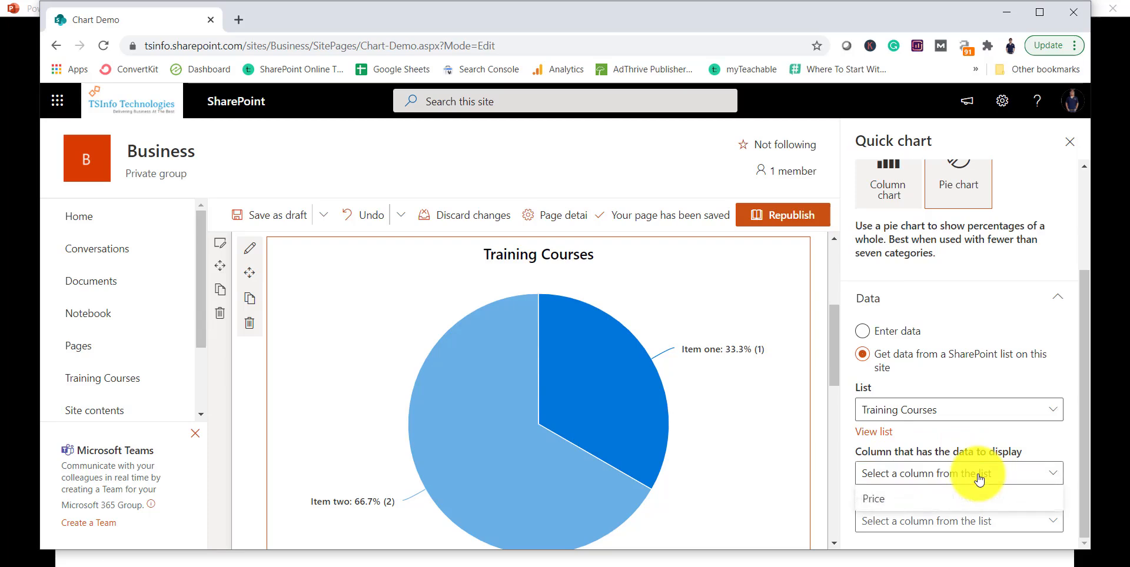
{"action": "left_click", "coordinate": [965, 500]}
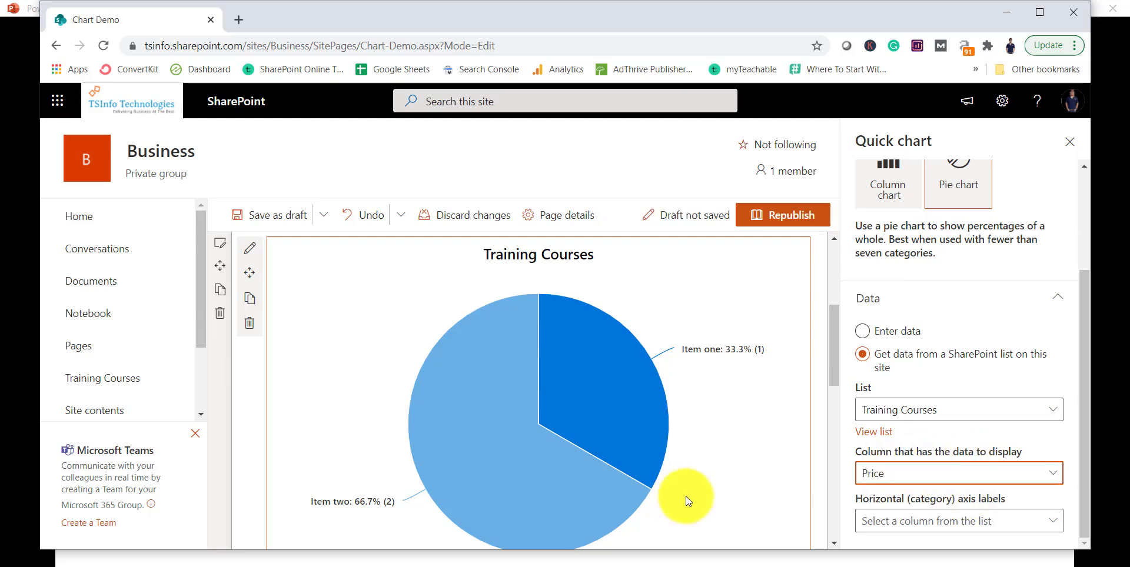
{"action": "scroll", "coordinate": [741, 423], "scroll_direction": "down", "scroll_amount": 3}
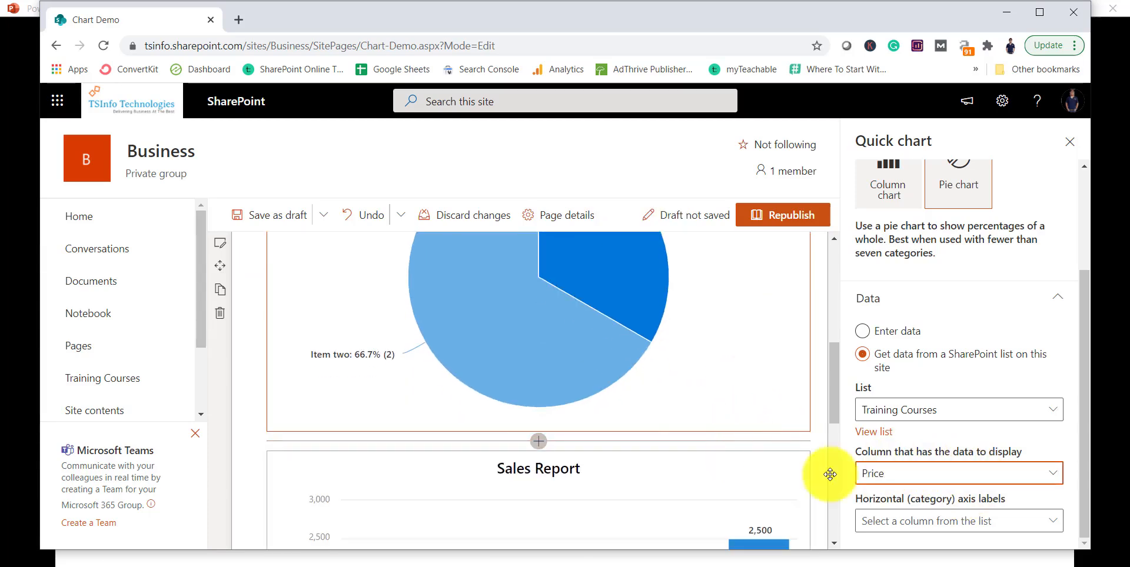
{"action": "left_click", "coordinate": [969, 522]}
{"action": "left_click", "coordinate": [969, 501]}
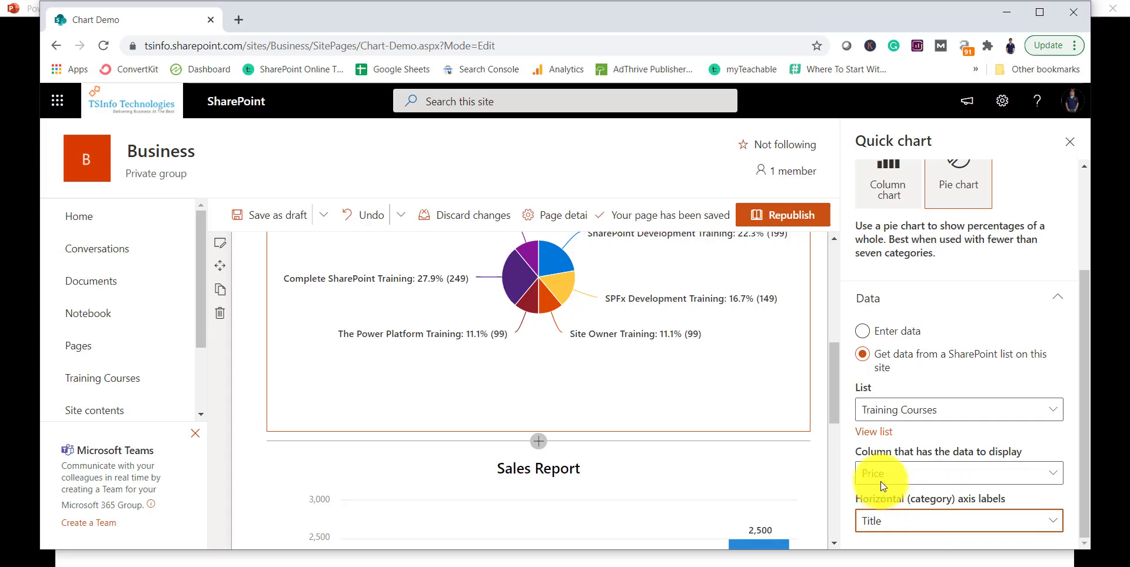
{"action": "scroll", "coordinate": [959, 452], "scroll_direction": "up", "scroll_amount": 3}
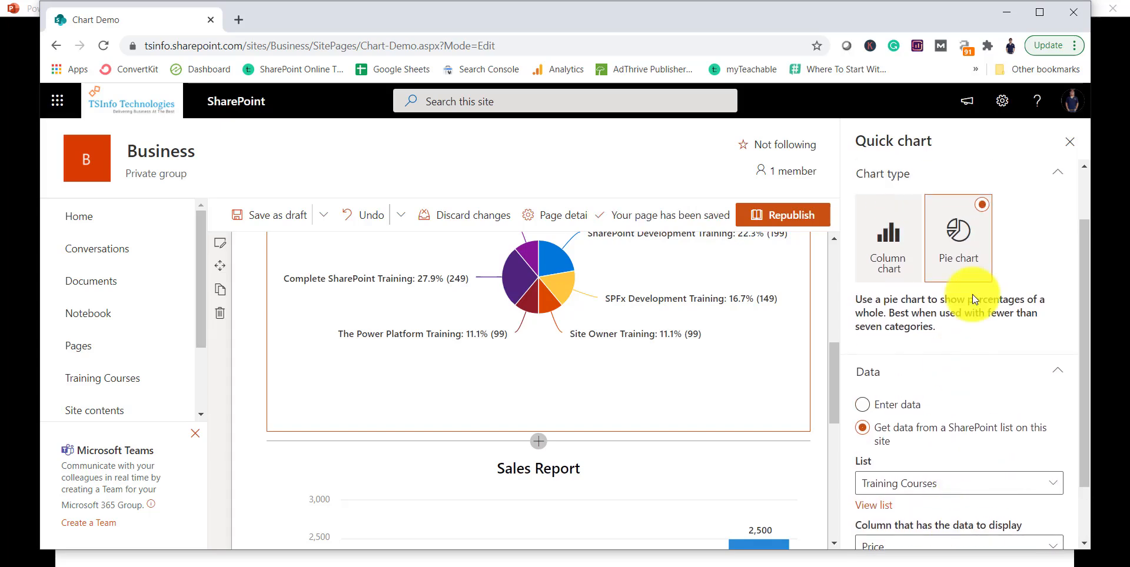
{"action": "scroll", "coordinate": [994, 353], "scroll_direction": "down", "scroll_amount": 2}
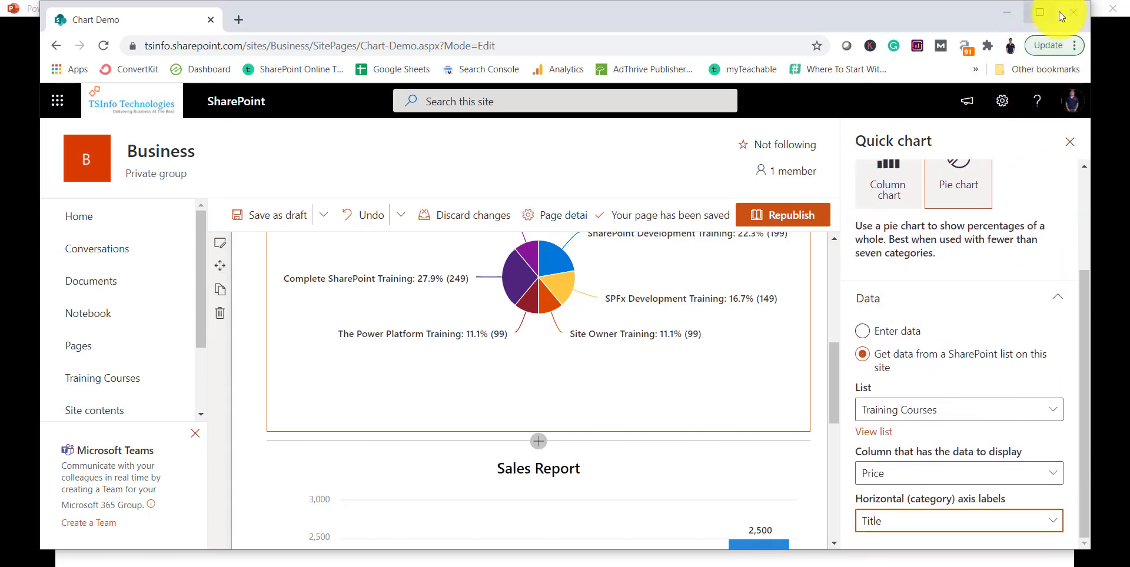
Republish the Chart Demo page and review the slices of the Training Courses pie chart.
{"action": "left_click", "coordinate": [787, 217]}
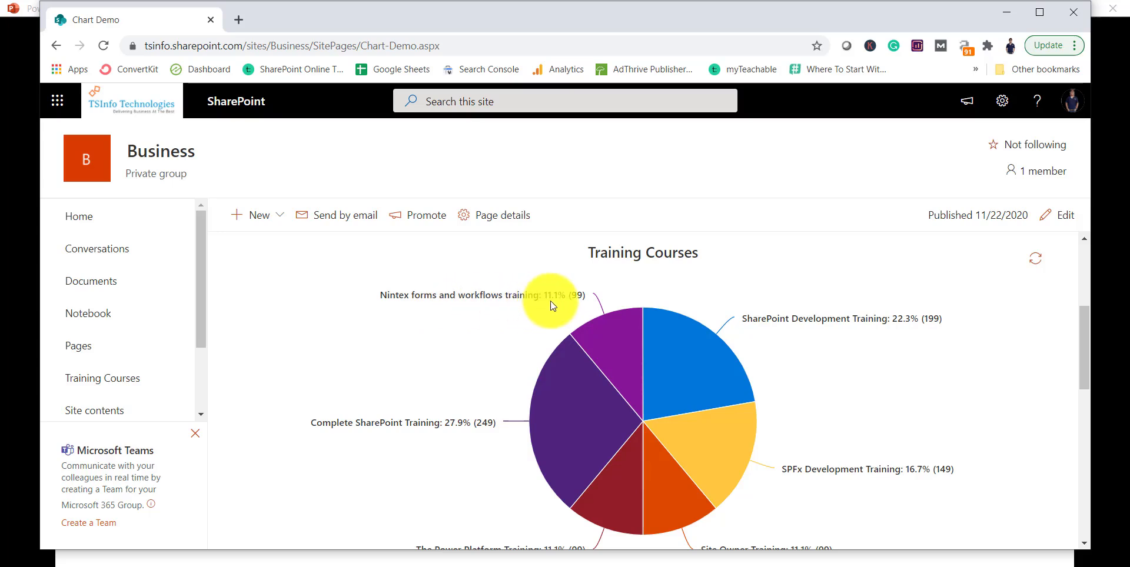
{"action": "mouse_move", "coordinate": [566, 301]}
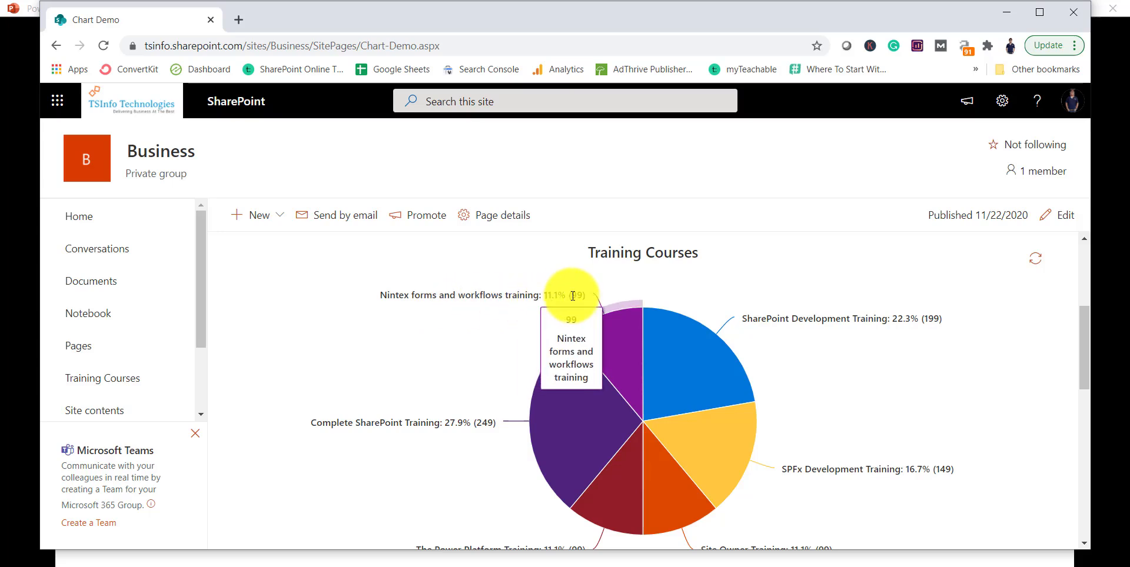
{"action": "scroll", "coordinate": [715, 446], "scroll_direction": "down", "scroll_amount": 2}
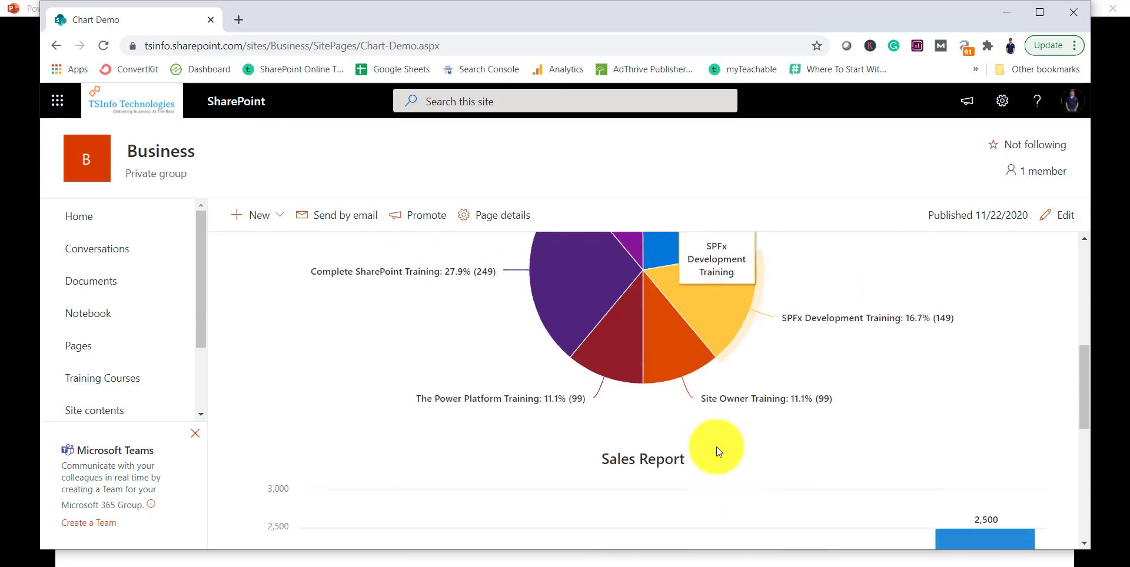
{"action": "scroll", "coordinate": [715, 447], "scroll_direction": "up", "scroll_amount": 2}
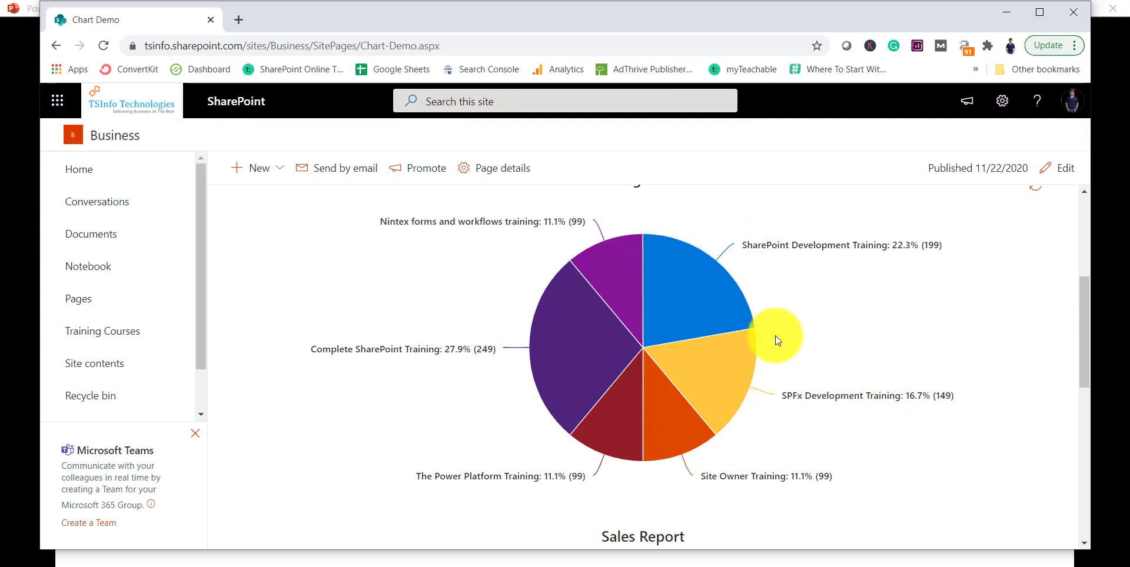
{"action": "mouse_move", "coordinate": [645, 262]}
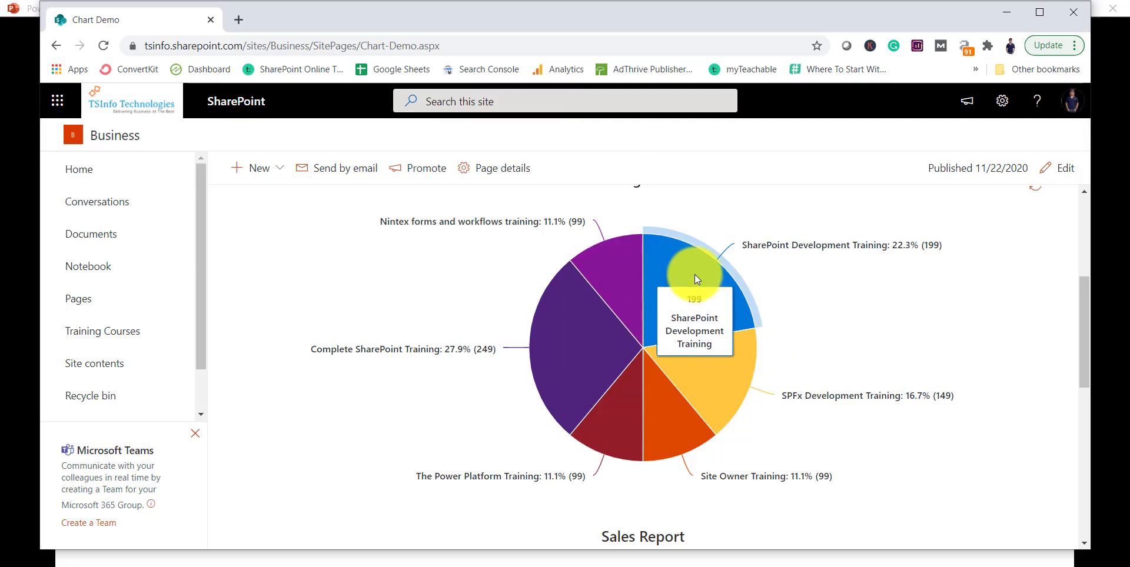
{"action": "mouse_move", "coordinate": [735, 281]}
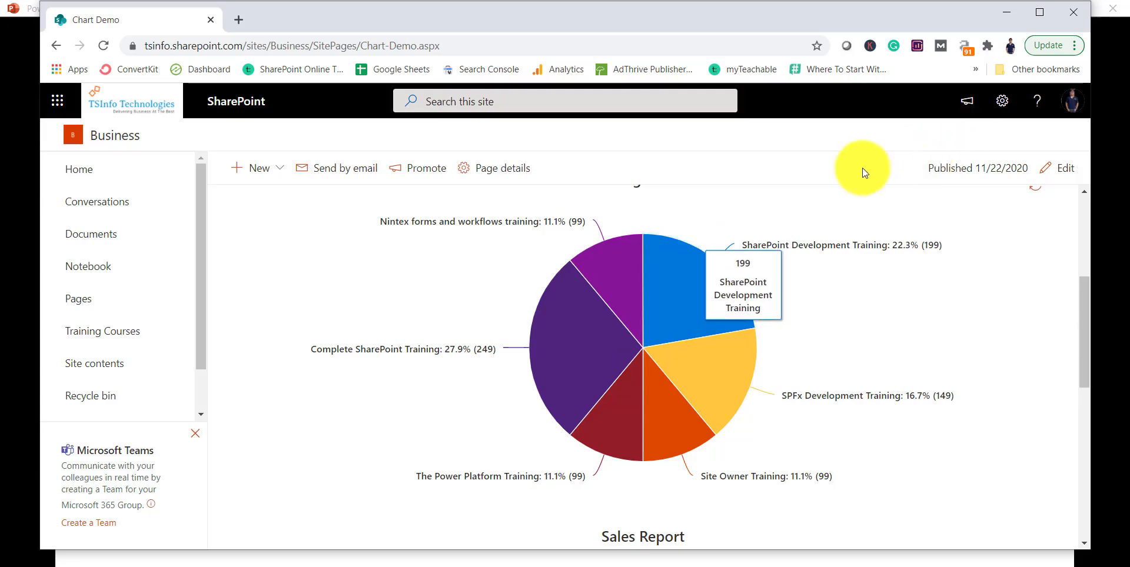
{"action": "mouse_move", "coordinate": [599, 322]}
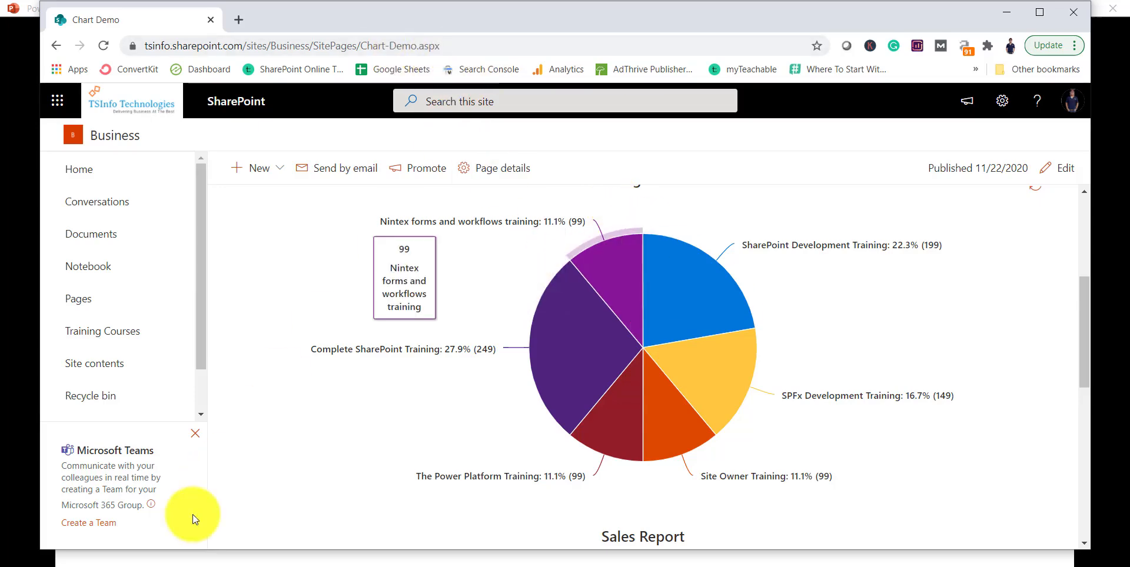
Switch to Microsoft Teams and start adding a SharePoint tab to the TSInfoIntranet team's General channel.
{"action": "key", "text": "super"}
{"action": "type", "text": "mi"}
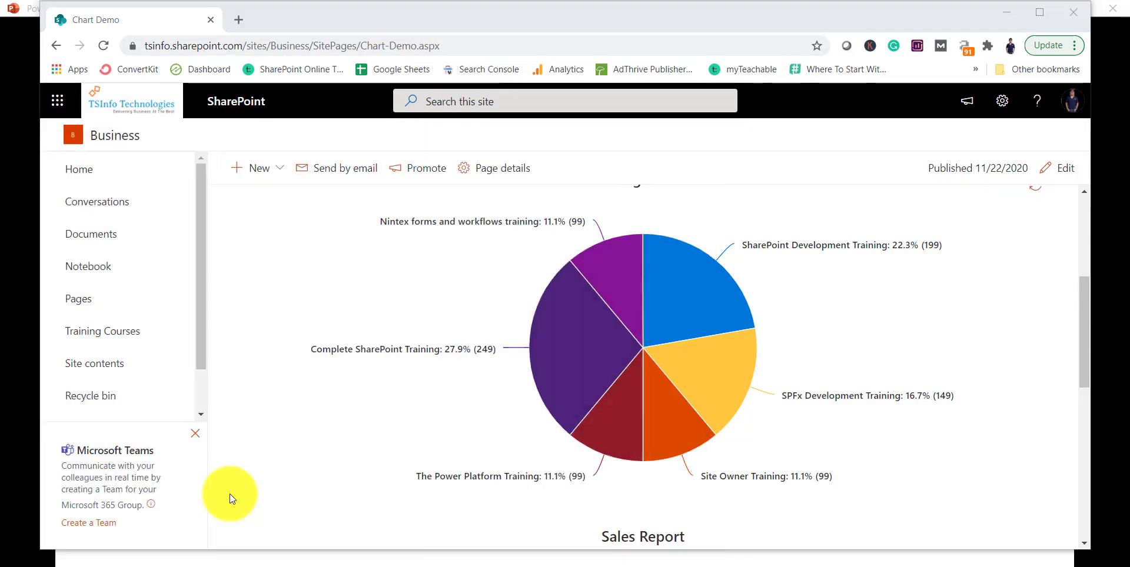
{"action": "left_click", "coordinate": [376, 333]}
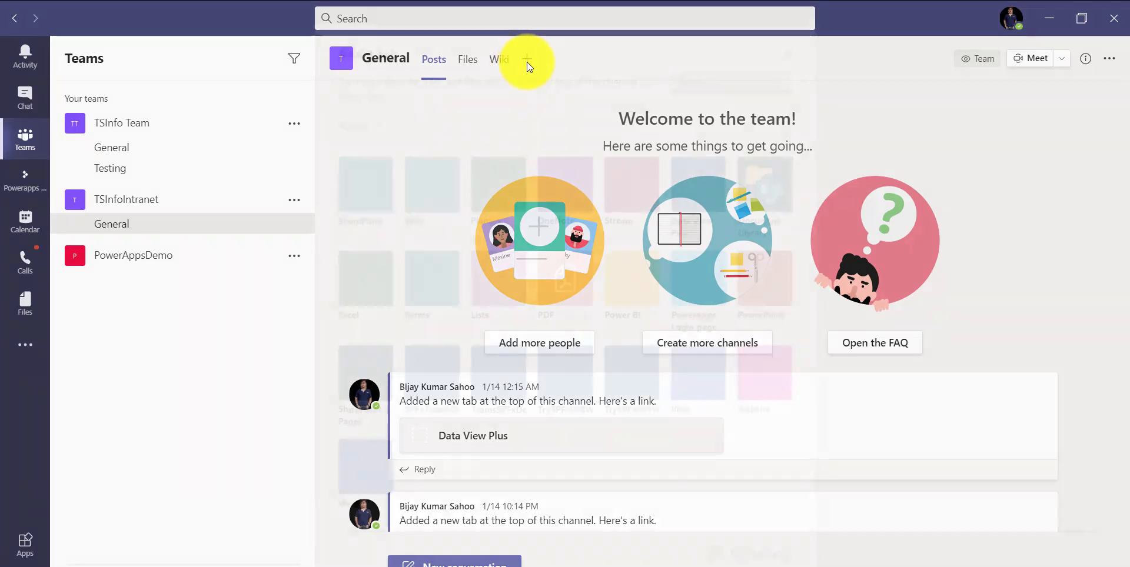
{"action": "left_click", "coordinate": [525, 62]}
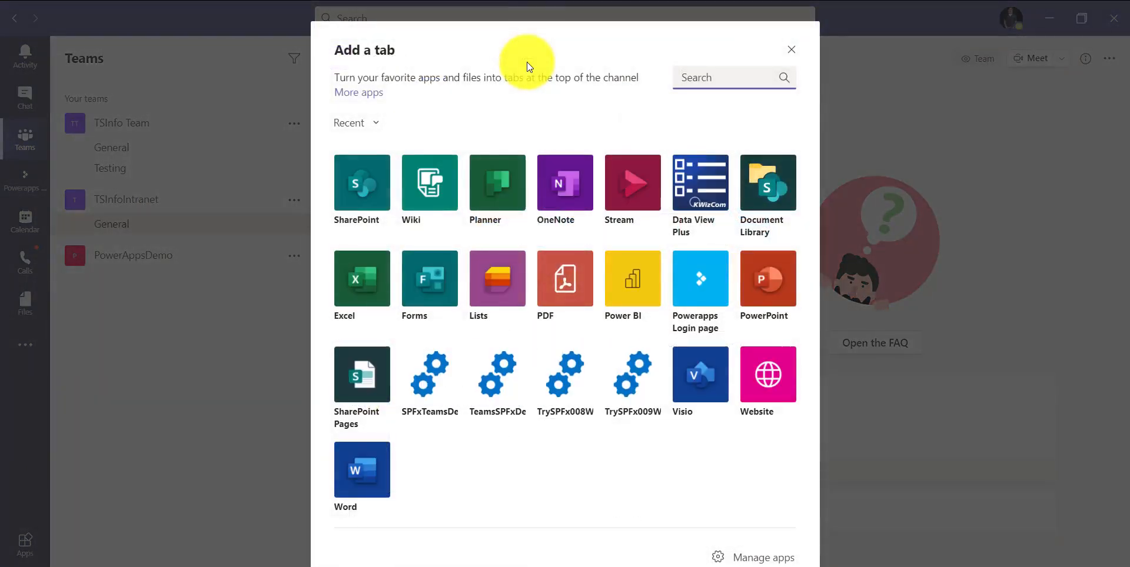
{"action": "left_click", "coordinate": [380, 200]}
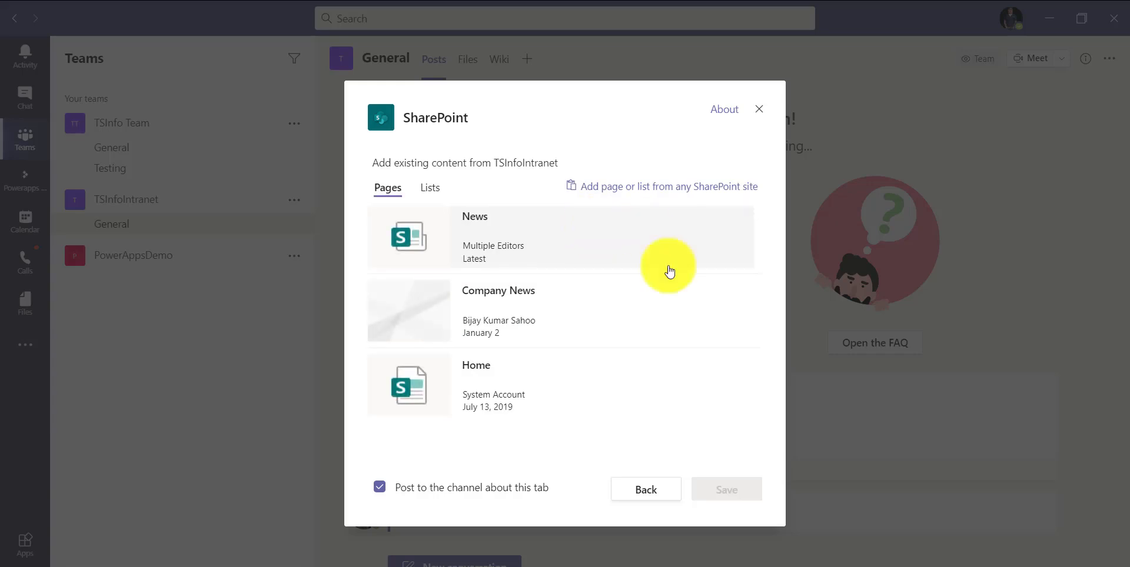
Turn off posting to the channel about the tab and choose to add a page or list from any SharePoint site.
{"action": "left_click", "coordinate": [378, 493]}
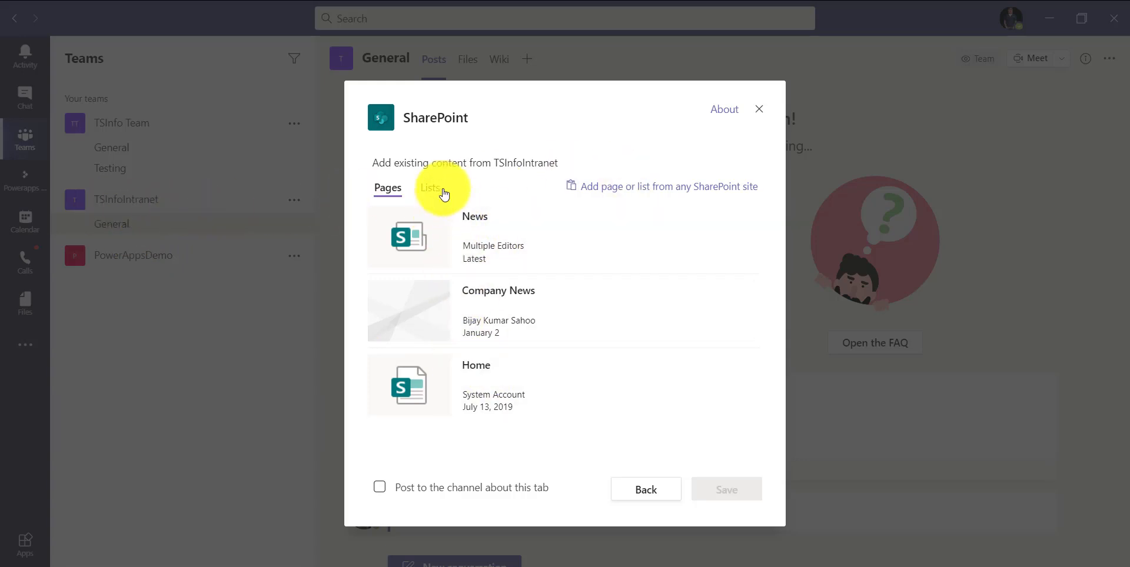
{"action": "left_click", "coordinate": [436, 189]}
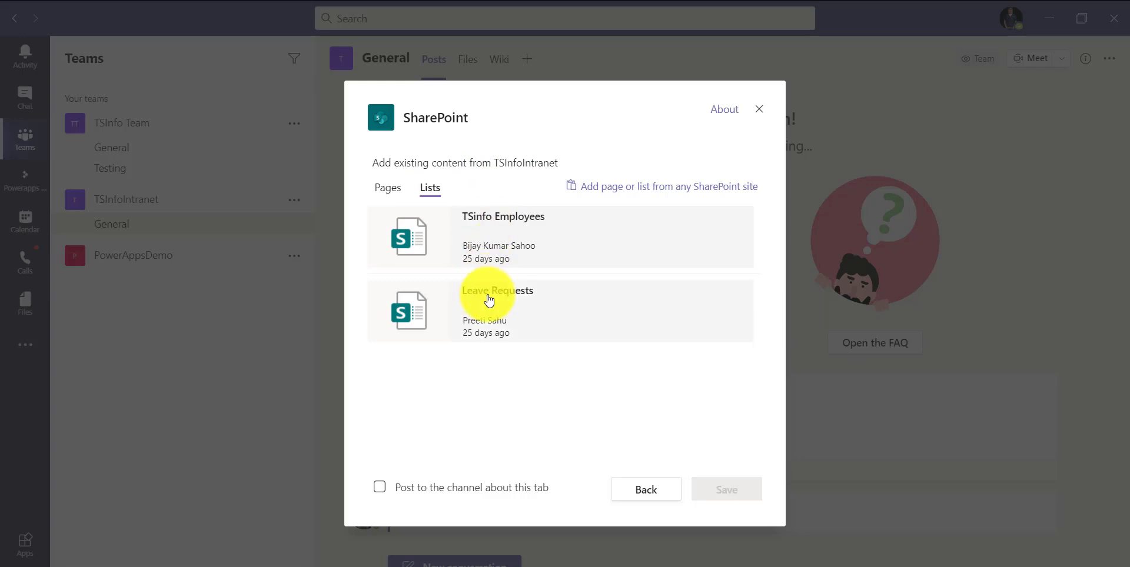
{"action": "left_click", "coordinate": [392, 195]}
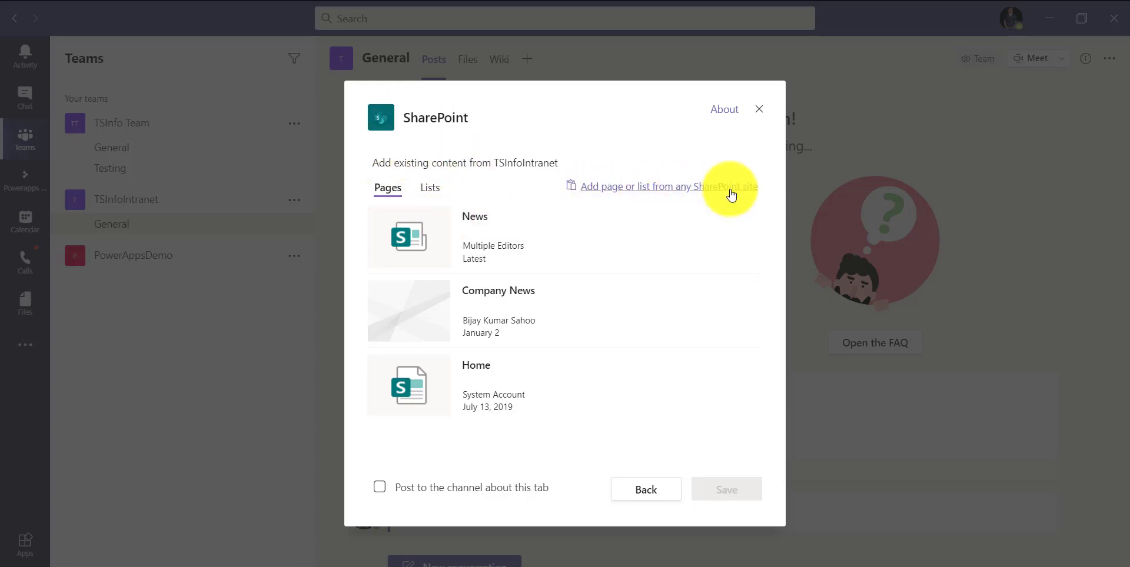
{"action": "left_click", "coordinate": [731, 193]}
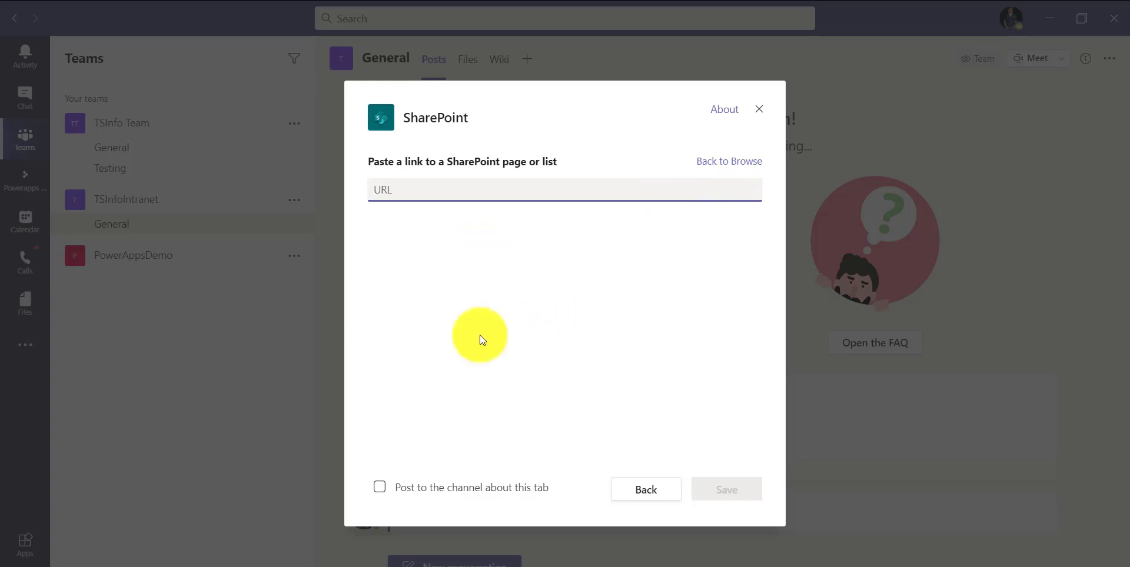
Copy the Chart Demo page's URL from the browser, paste it as the tab's link in Teams, and save the tab.
{"action": "left_click", "coordinate": [524, 557]}
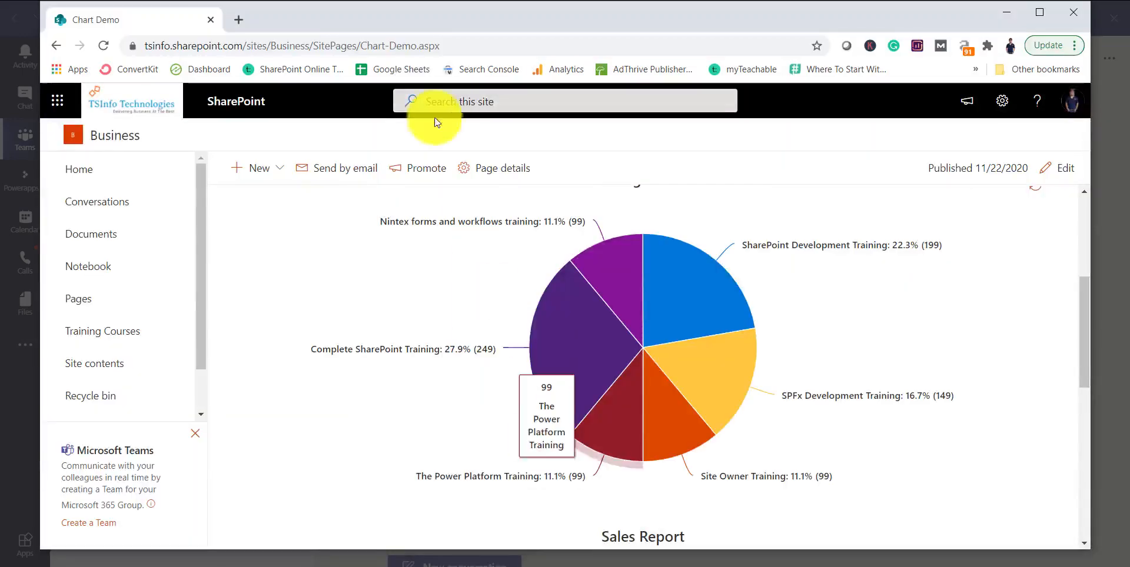
{"action": "left_click", "coordinate": [412, 45]}
{"action": "key", "text": "ctrl+c"}
{"action": "left_click", "coordinate": [1007, 15]}
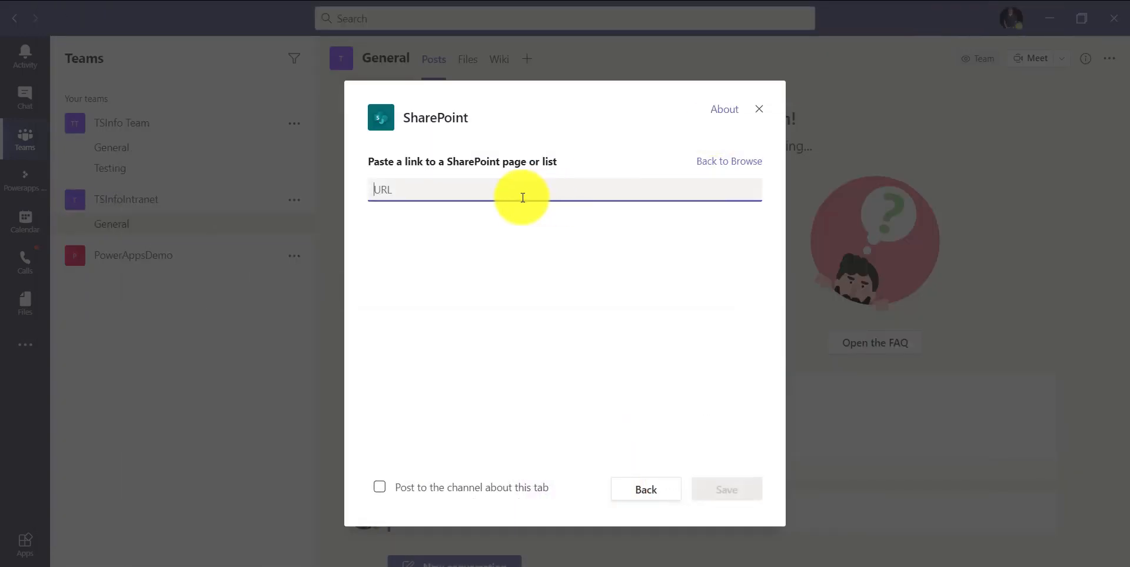
{"action": "key", "text": "ctrl+v"}
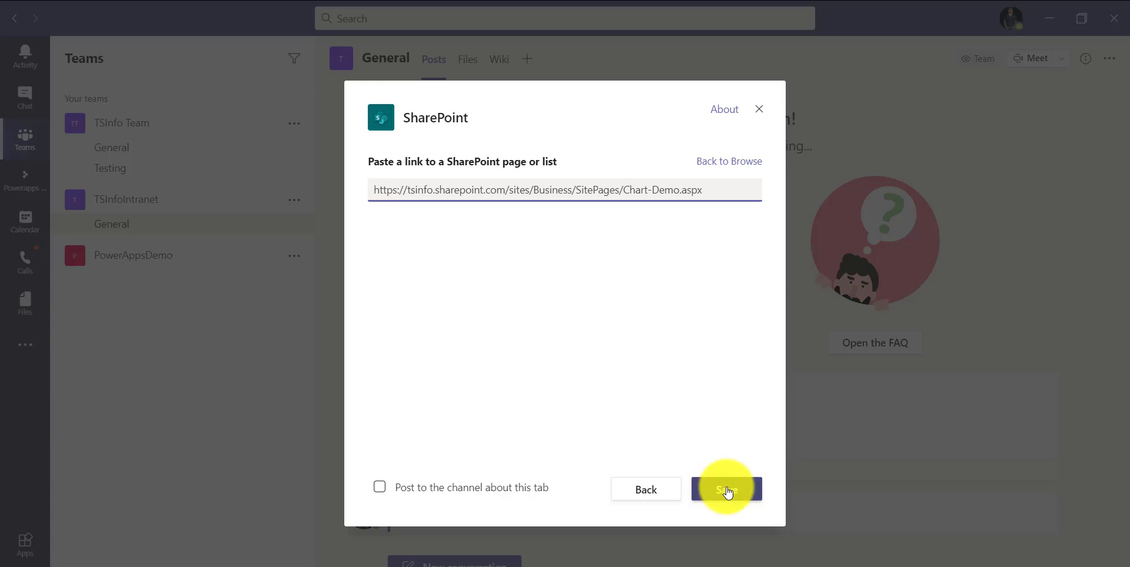
{"action": "left_click", "coordinate": [727, 491]}
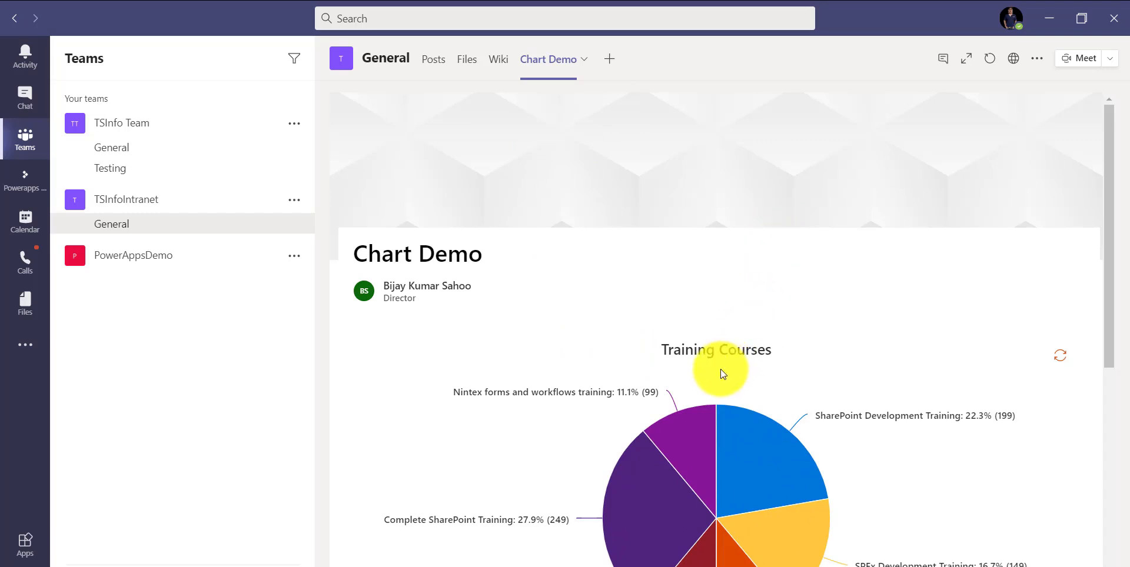
{"action": "scroll", "coordinate": [718, 370], "scroll_direction": "down", "scroll_amount": 4}
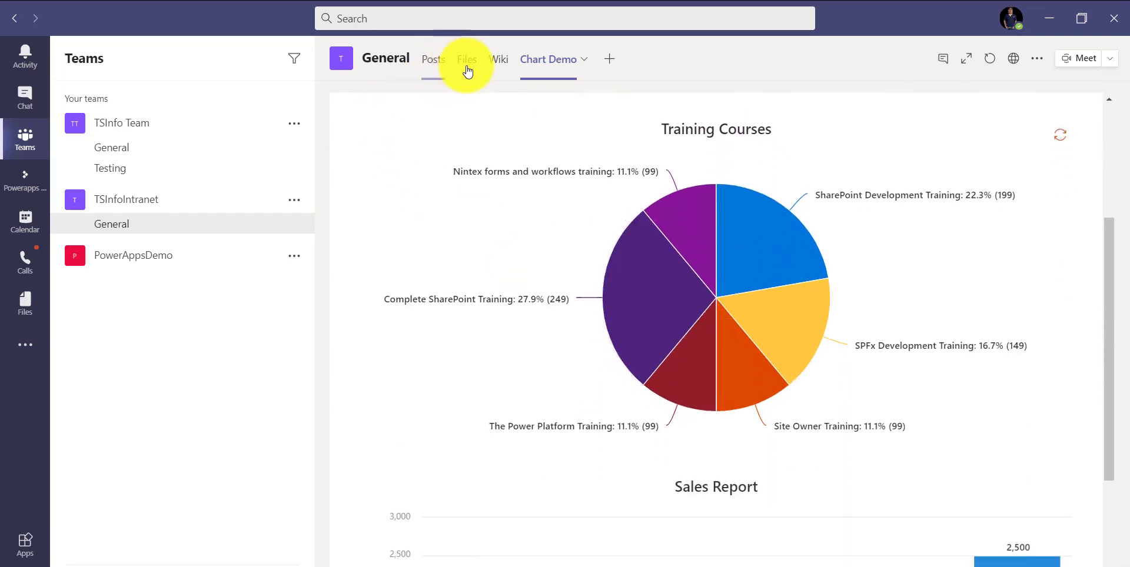
Look through the General channel's Posts, Files and Wiki content, then return to Chart Demo.
{"action": "left_click", "coordinate": [440, 61]}
{"action": "left_click", "coordinate": [467, 61]}
{"action": "left_click", "coordinate": [499, 69]}
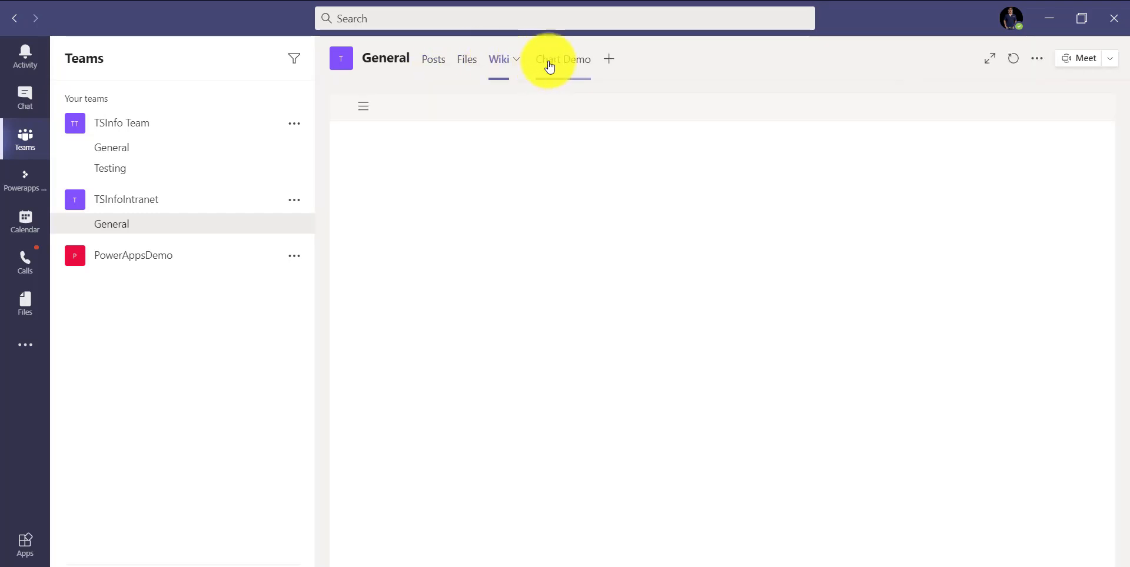
{"action": "left_click", "coordinate": [548, 63]}
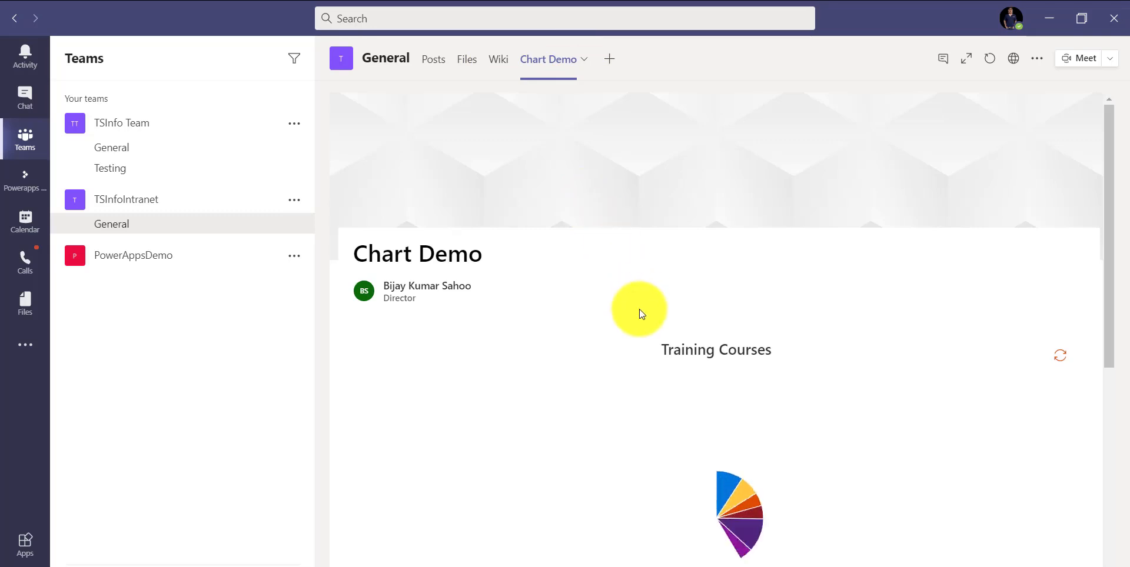
Examine the Training Courses pie chart and the Sales Report column chart on the channel's Chart Demo tab.
{"action": "scroll", "coordinate": [637, 310], "scroll_direction": "down", "scroll_amount": 8}
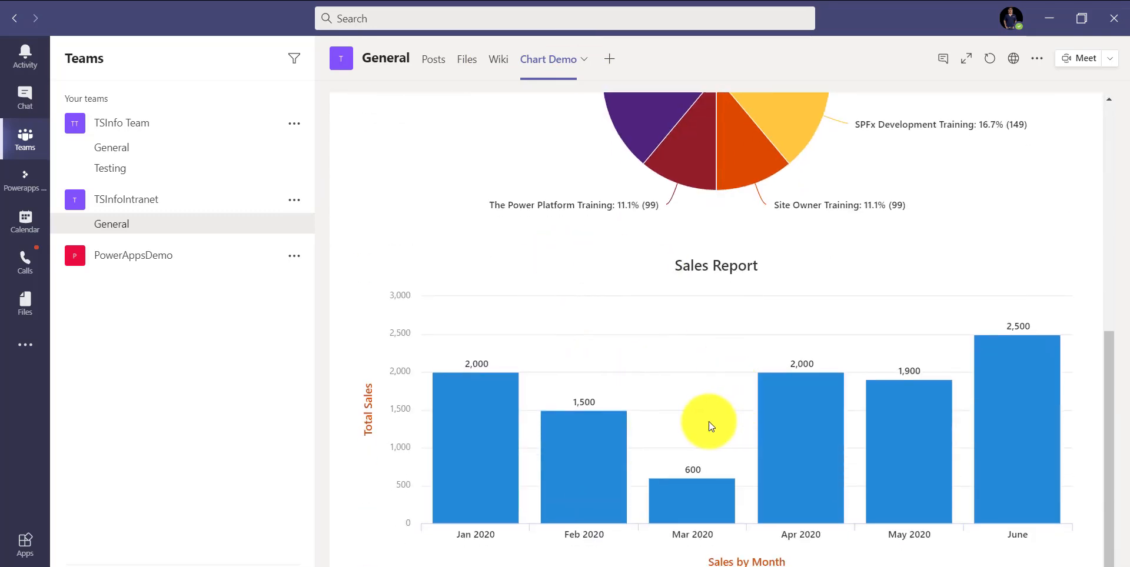
{"action": "scroll", "coordinate": [703, 421], "scroll_direction": "up", "scroll_amount": 4}
{"action": "mouse_move", "coordinate": [669, 245]}
{"action": "scroll", "coordinate": [701, 295], "scroll_direction": "up", "scroll_amount": 2}
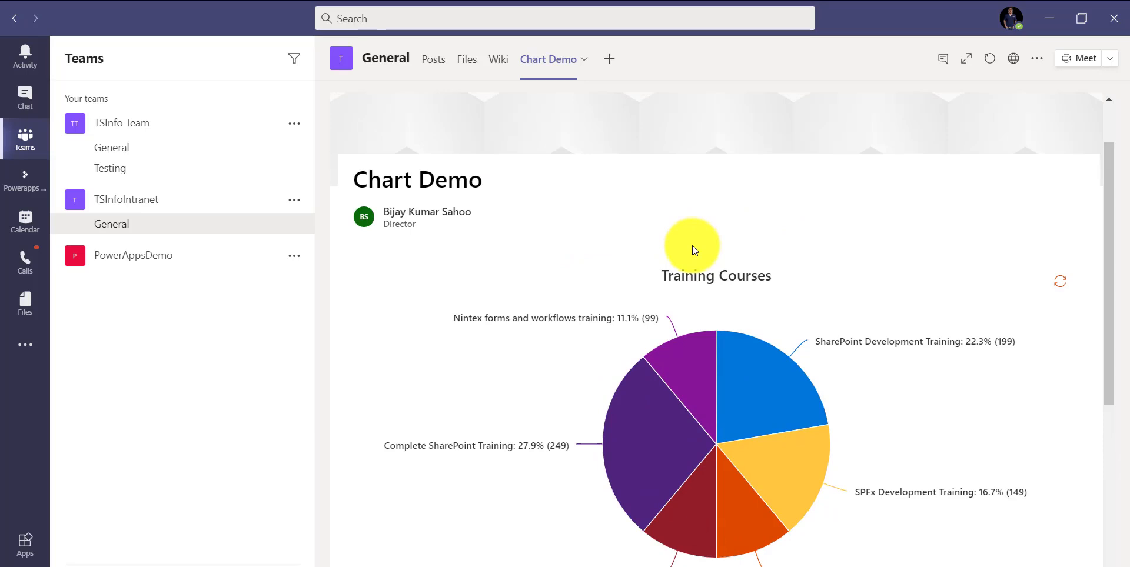
{"action": "mouse_move", "coordinate": [688, 362]}
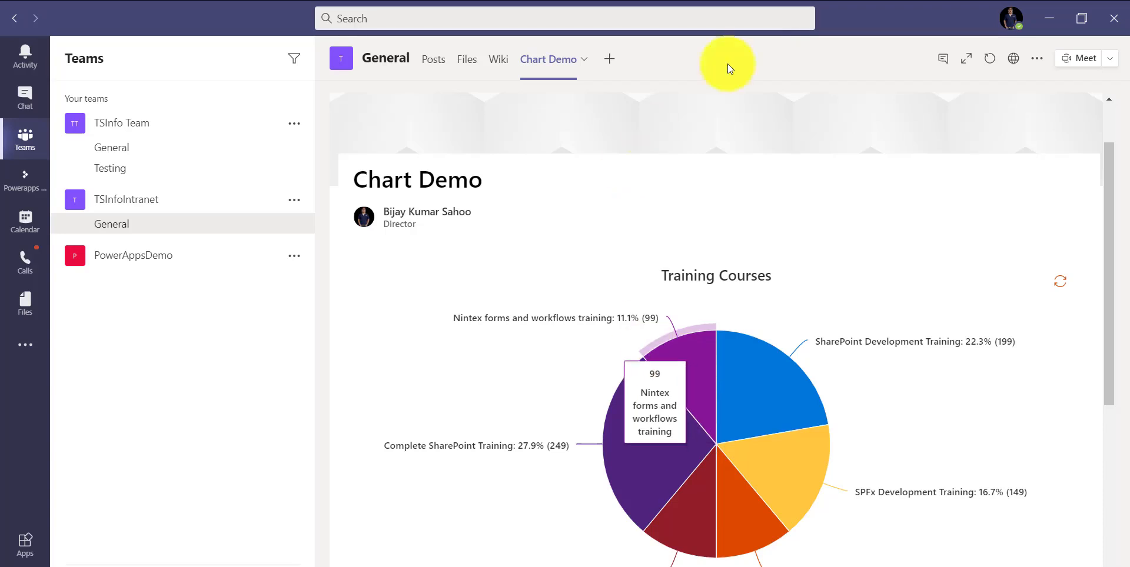
{"action": "scroll", "coordinate": [592, 264], "scroll_direction": "down", "scroll_amount": 3}
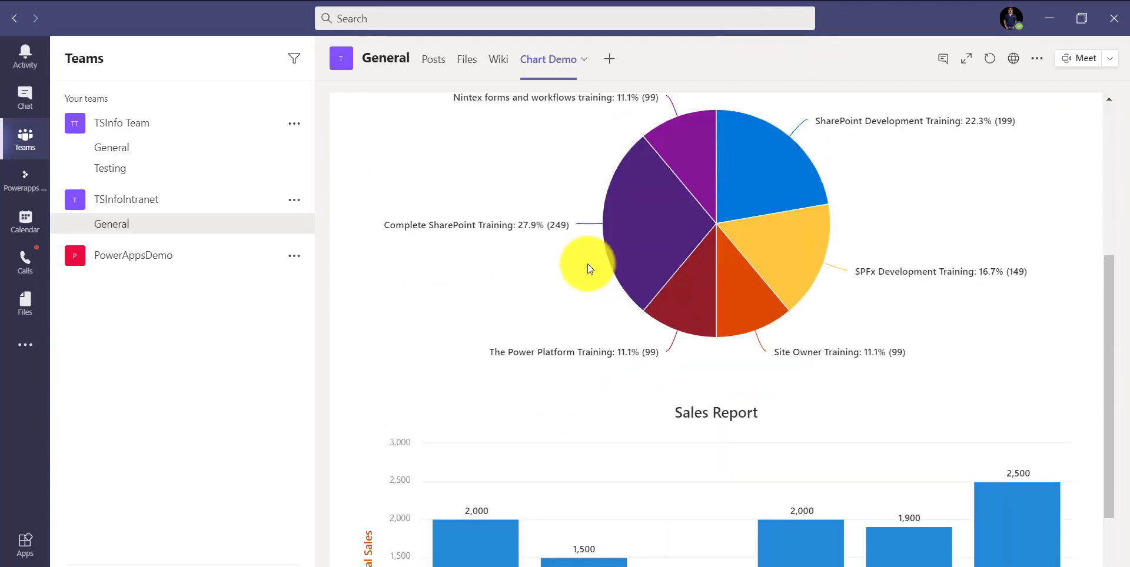
{"action": "scroll", "coordinate": [590, 269], "scroll_direction": "down", "scroll_amount": 2}
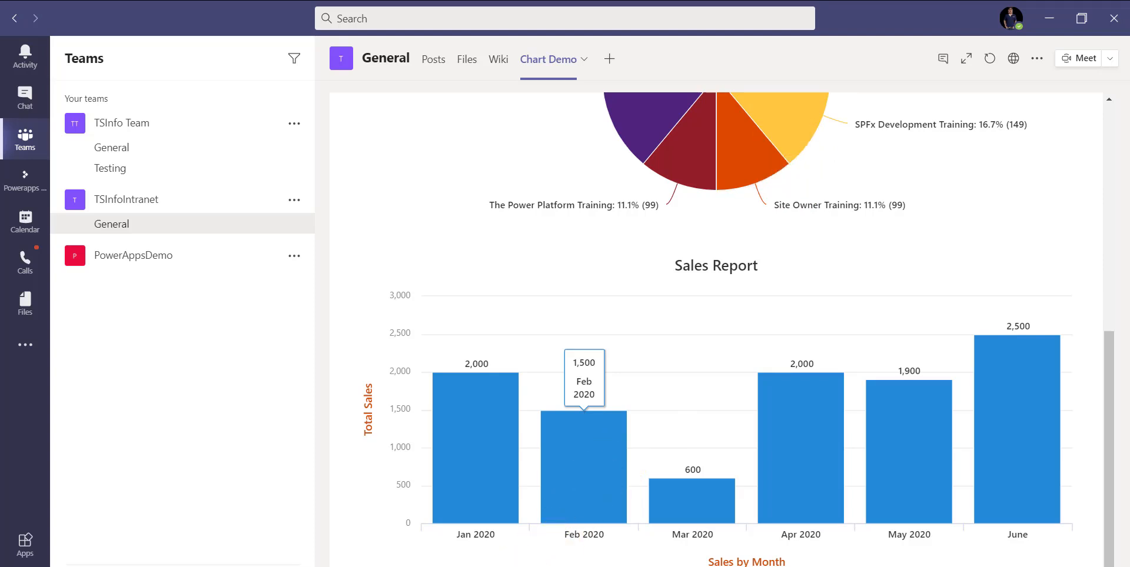
Switch to the browser window with the SharePoint site, maximize it, and open the Chart Demo page for editing.
{"action": "mouse_move", "coordinate": [488, 566]}
{"action": "left_click", "coordinate": [555, 566]}
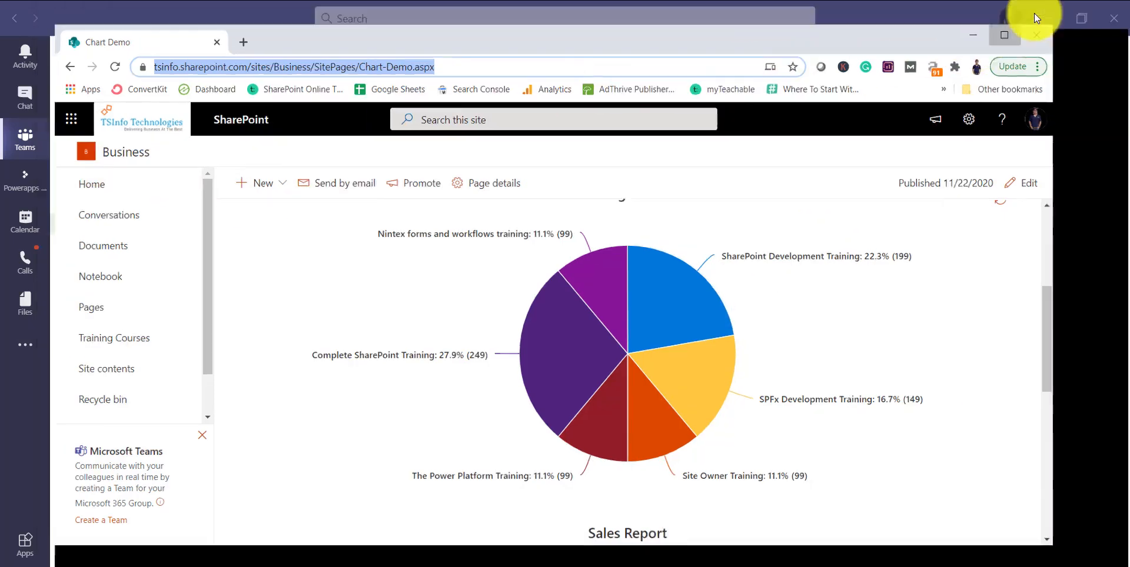
{"action": "left_click", "coordinate": [1037, 12]}
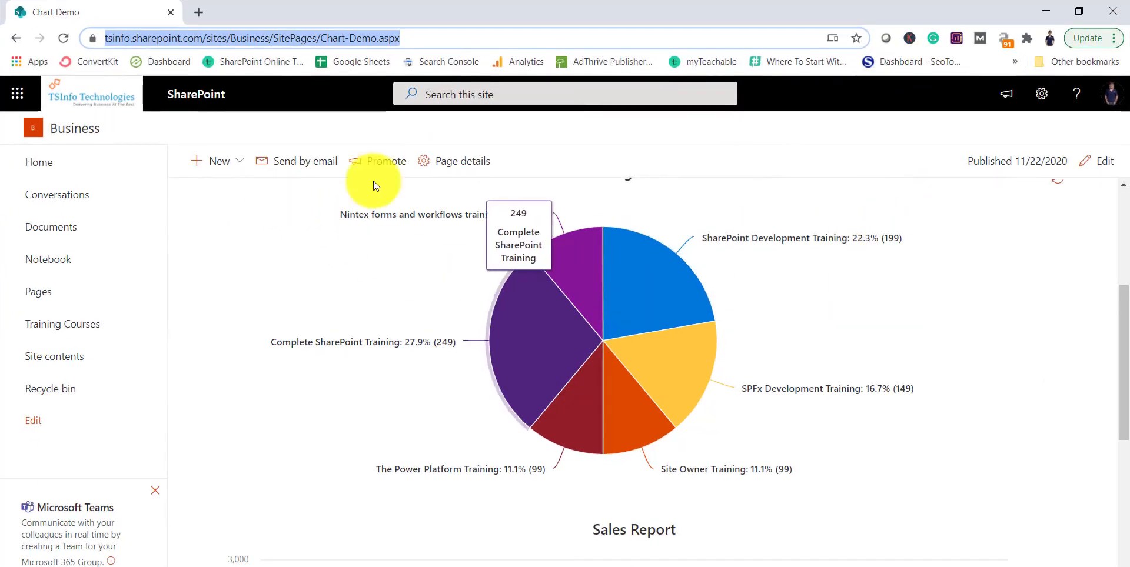
{"action": "left_click", "coordinate": [1087, 164]}
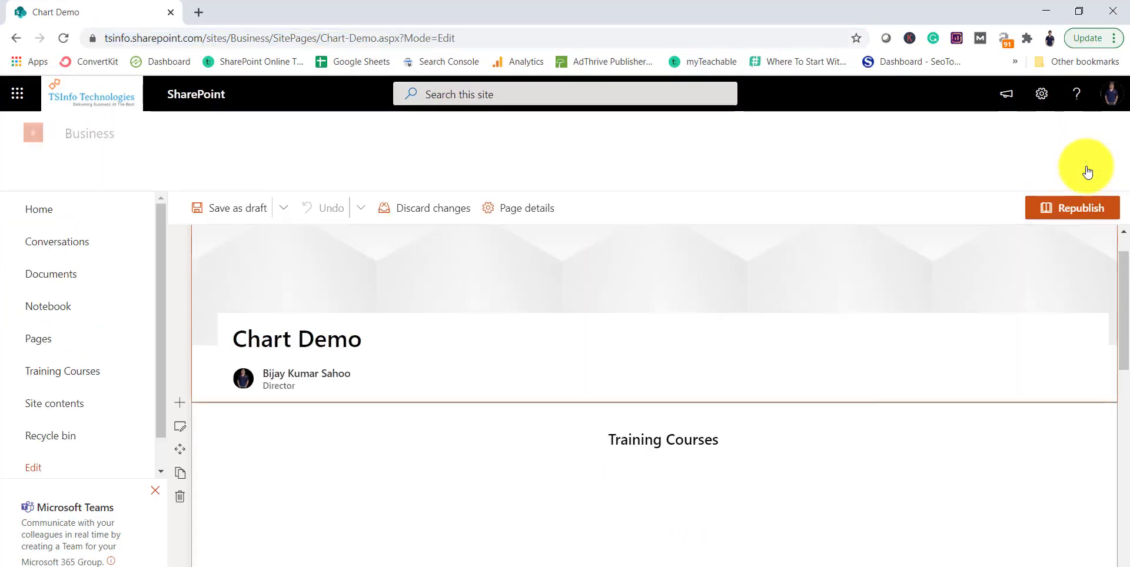
Open the Training Courses chart's settings and check which SharePoint lists are offered as its data source.
{"action": "scroll", "coordinate": [290, 337], "scroll_direction": "down", "scroll_amount": 5}
{"action": "scroll", "coordinate": [214, 303], "scroll_direction": "up", "scroll_amount": 3}
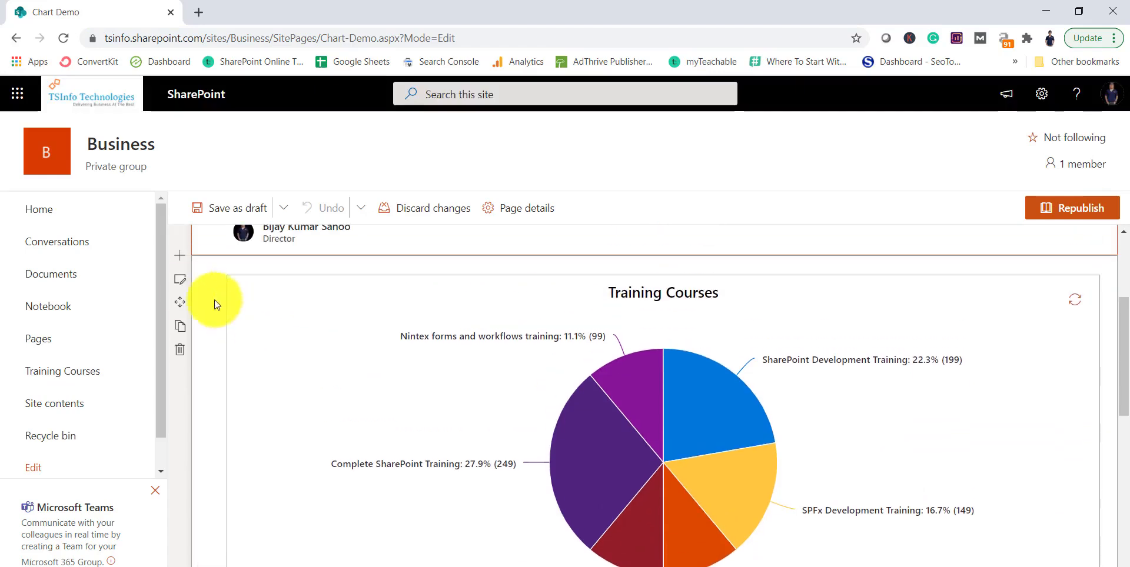
{"action": "scroll", "coordinate": [273, 232], "scroll_direction": "up", "scroll_amount": 2}
{"action": "scroll", "coordinate": [290, 303], "scroll_direction": "down", "scroll_amount": 2}
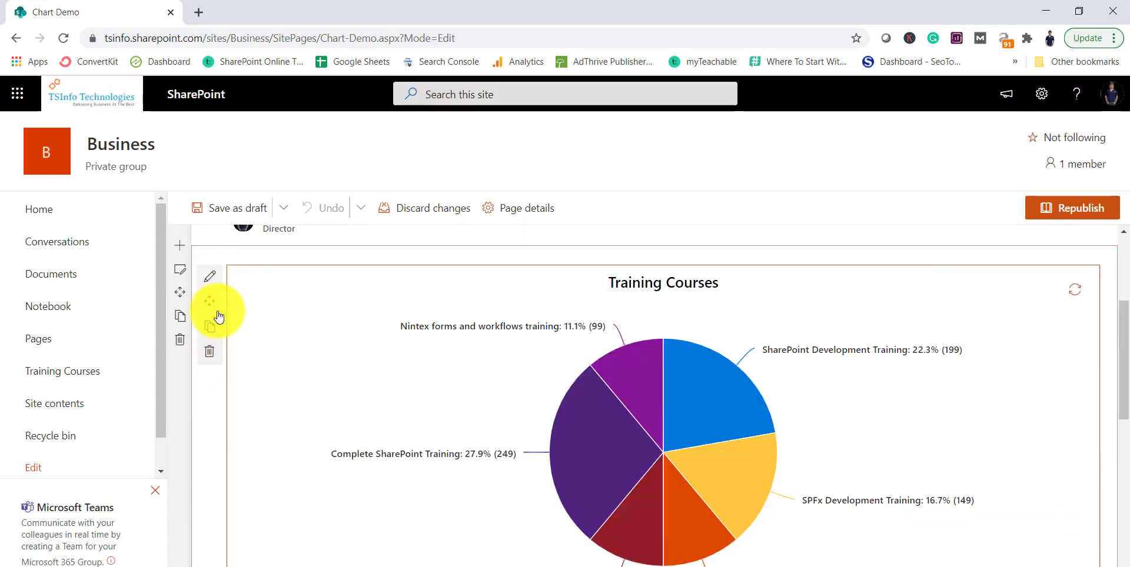
{"action": "left_click", "coordinate": [209, 276]}
{"action": "scroll", "coordinate": [1033, 460], "scroll_direction": "down", "scroll_amount": 2}
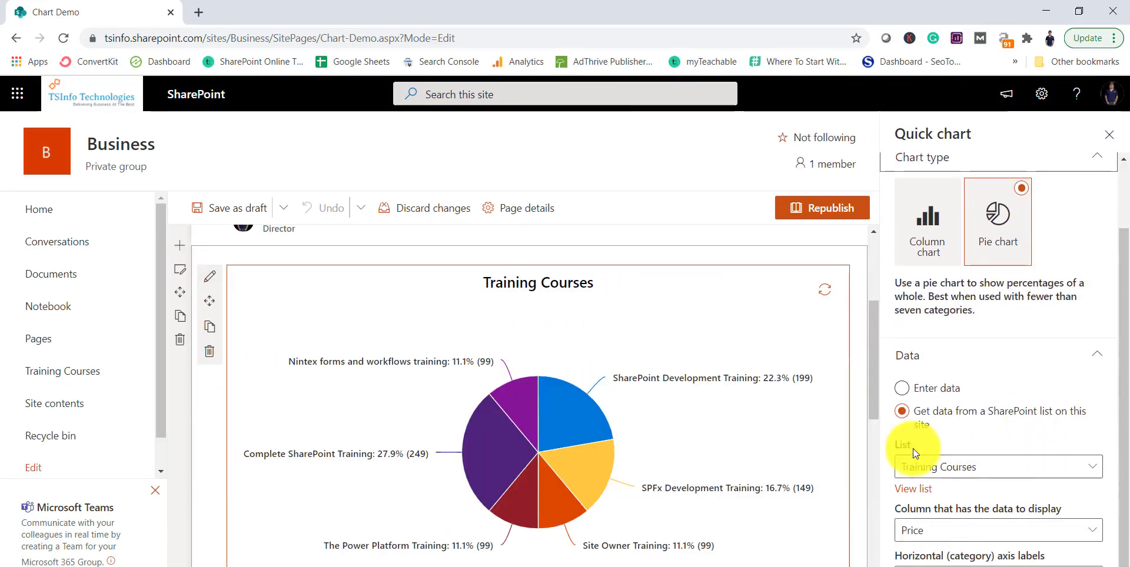
{"action": "left_click", "coordinate": [987, 474]}
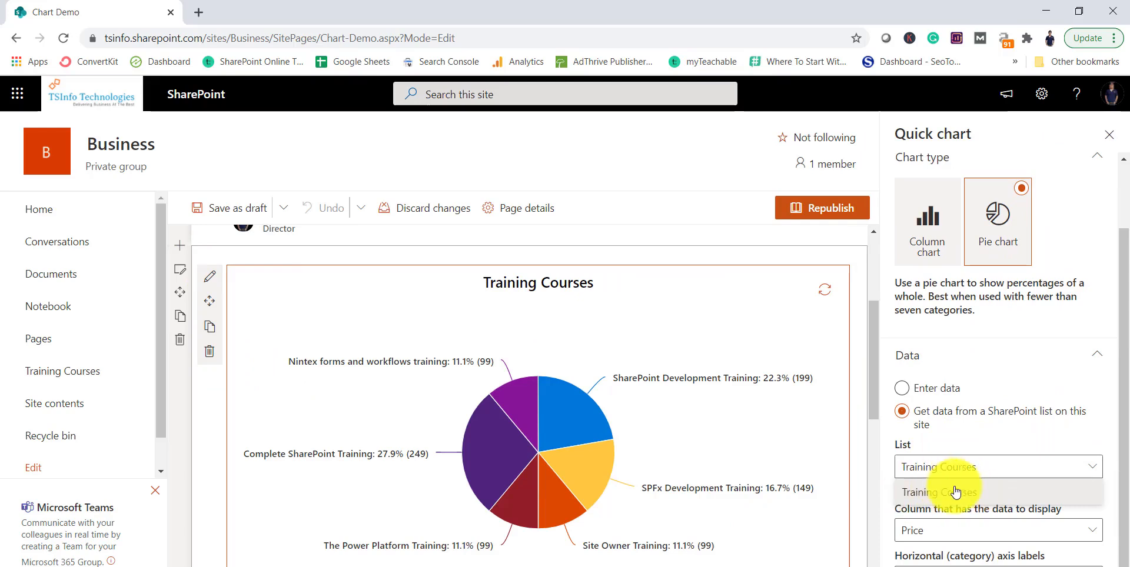
{"action": "left_click", "coordinate": [975, 438]}
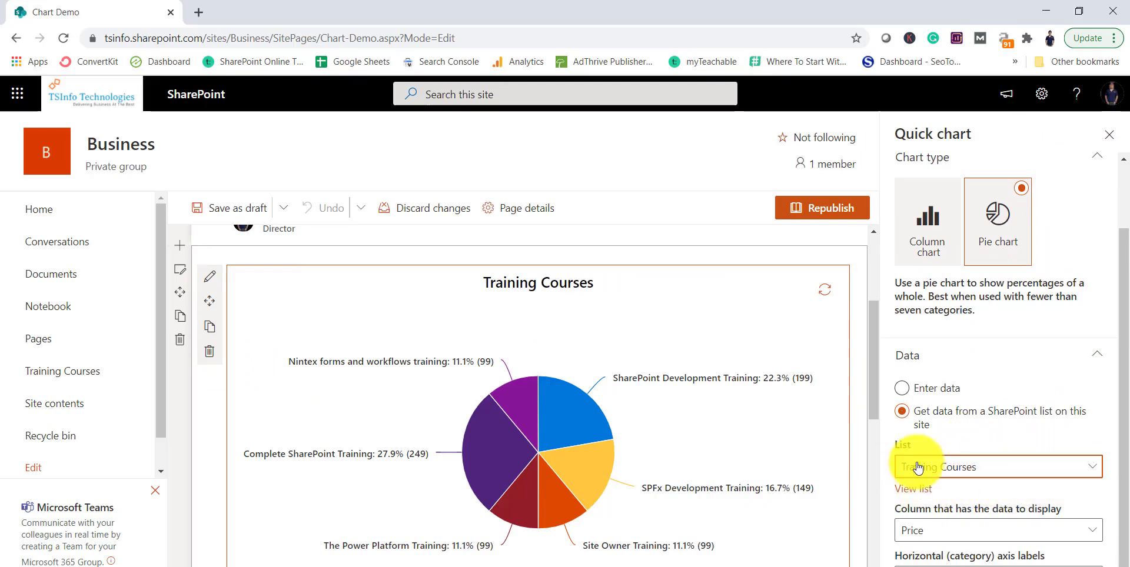
{"action": "left_click", "coordinate": [949, 469]}
{"action": "left_click", "coordinate": [968, 428]}
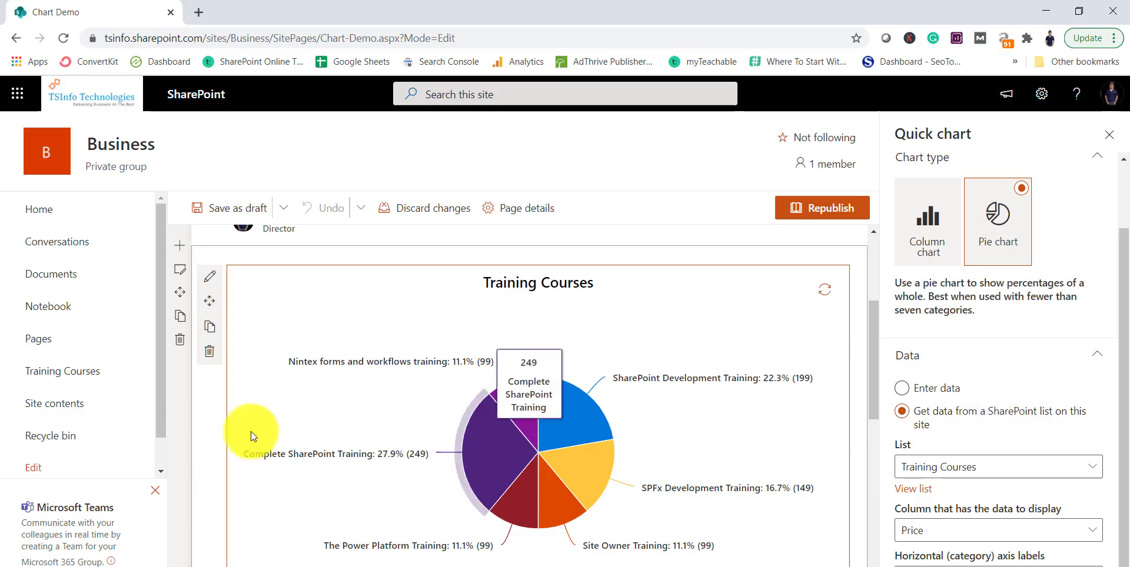
Leave the page editor for the site contents and open the Training Courses list.
{"action": "left_click", "coordinate": [80, 405]}
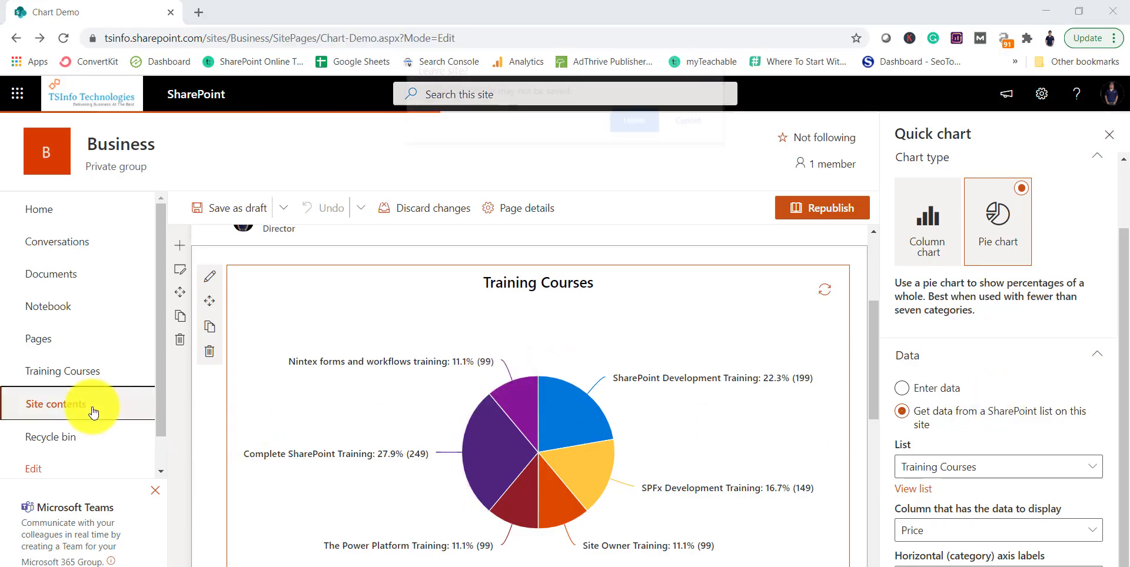
{"action": "left_click", "coordinate": [637, 119]}
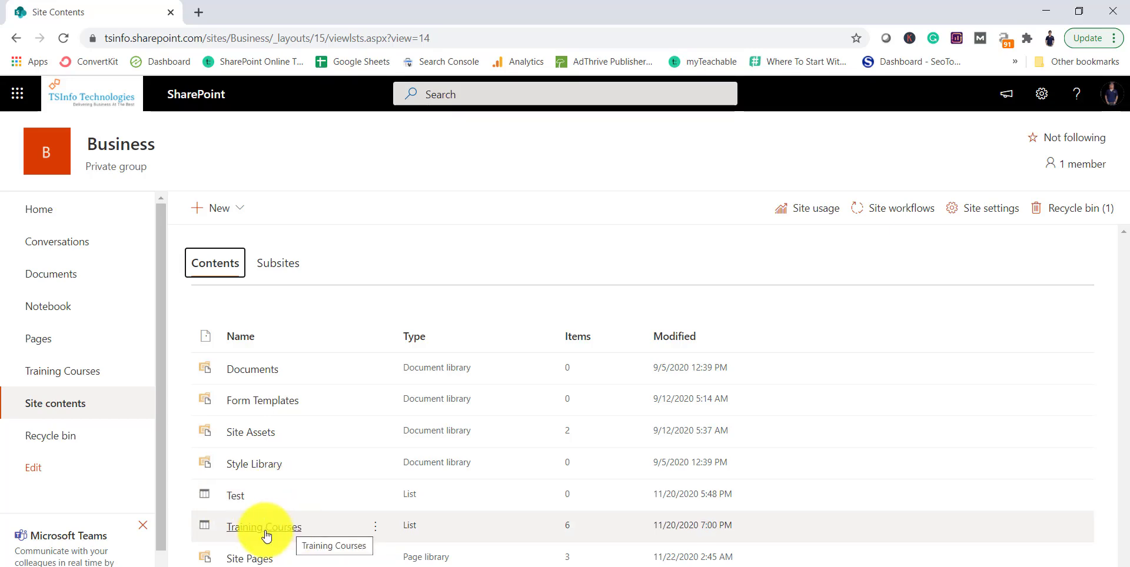
{"action": "left_click", "coordinate": [265, 527]}
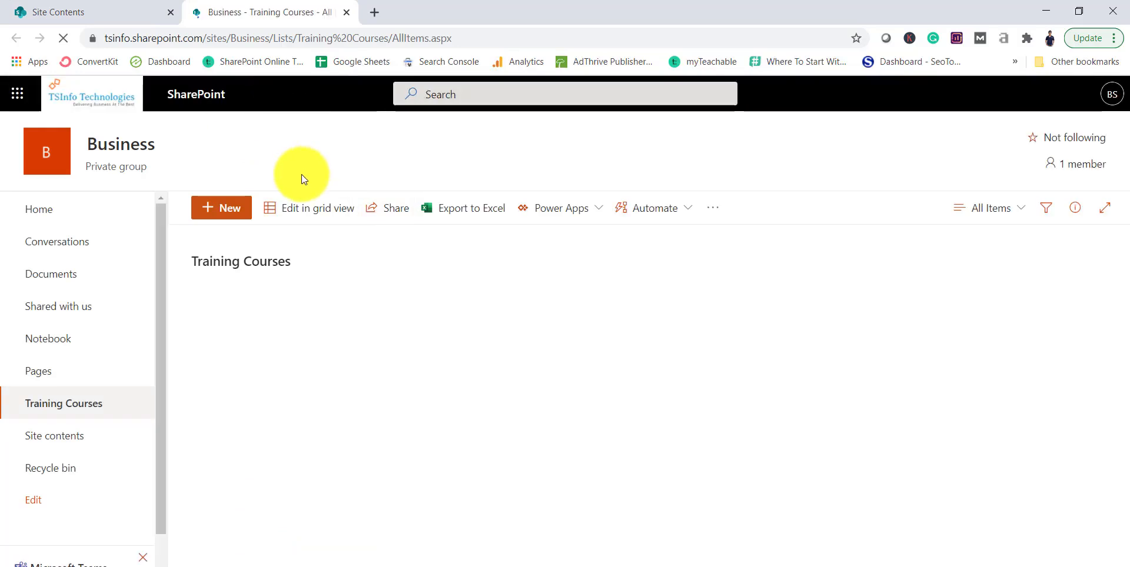
Open the Price column's settings in the Training Courses list and delete the column.
{"action": "left_click", "coordinate": [489, 304]}
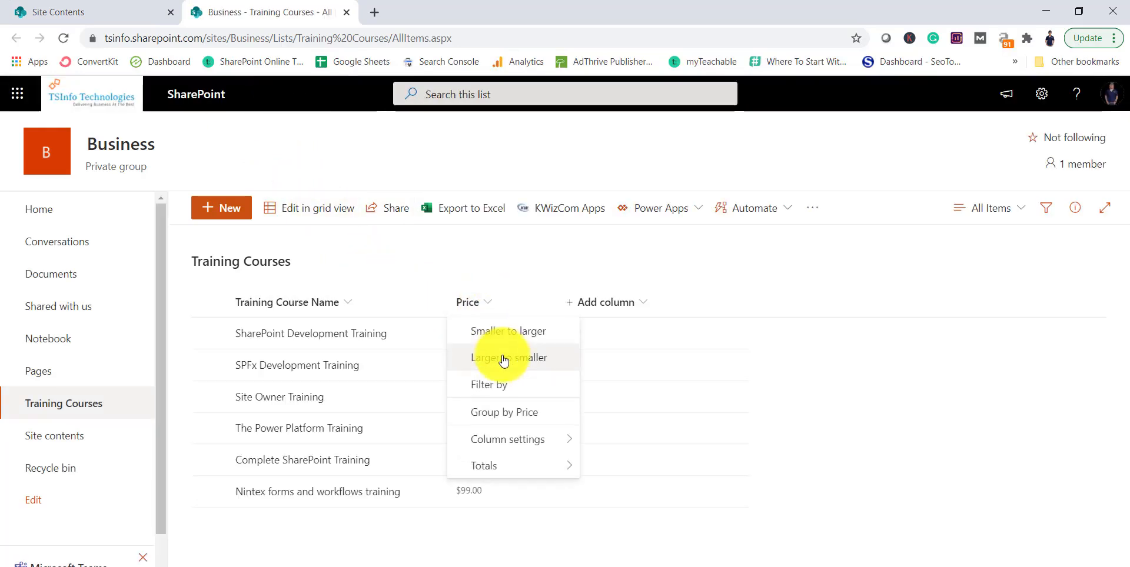
{"action": "mouse_move", "coordinate": [510, 442]}
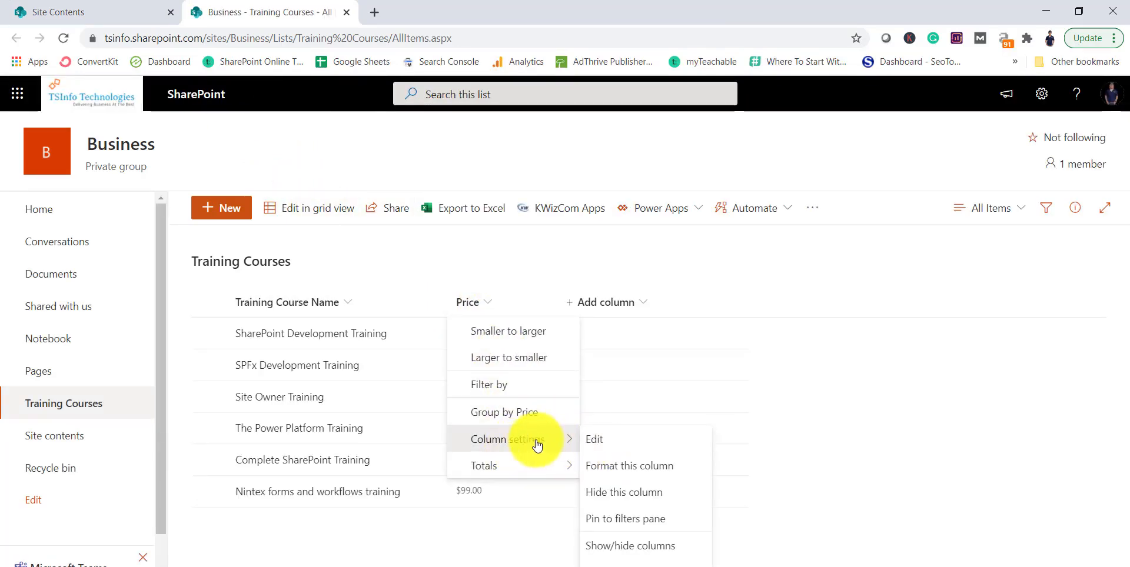
{"action": "left_click", "coordinate": [599, 443]}
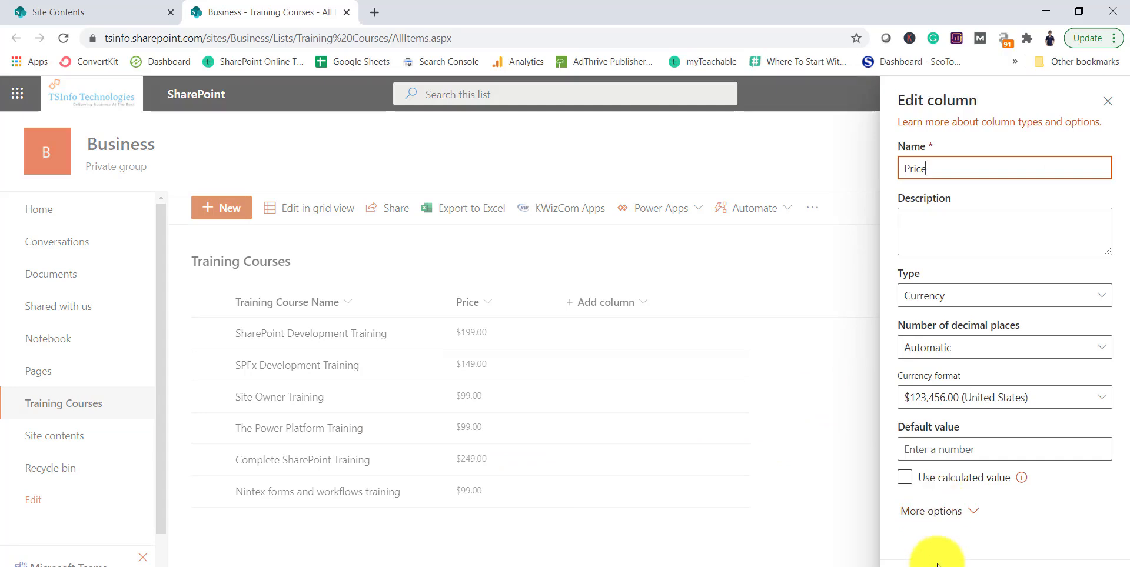
{"action": "left_click", "coordinate": [1034, 566]}
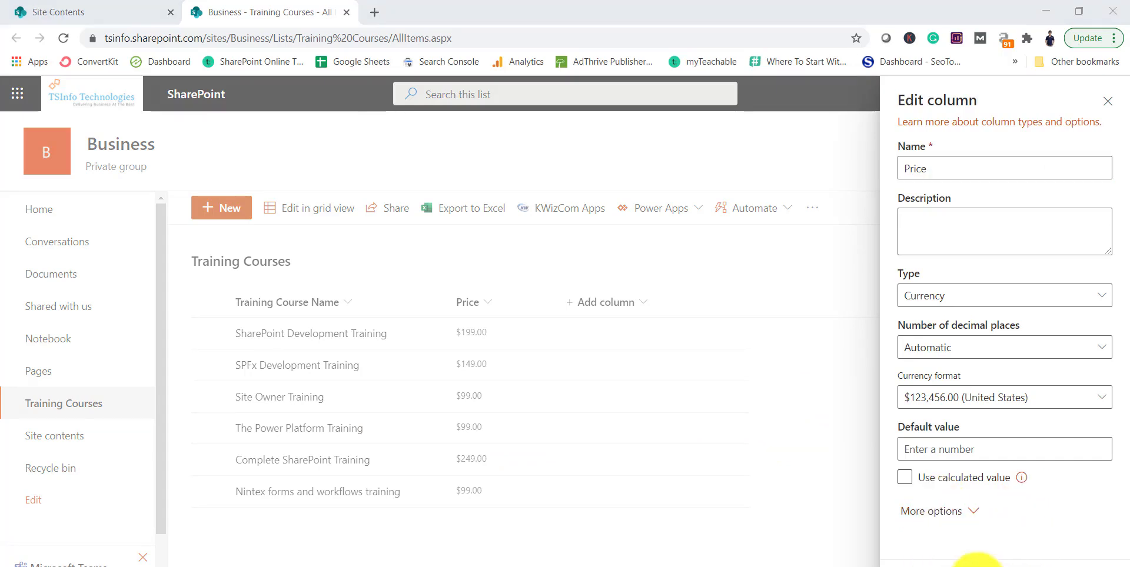
{"action": "left_click", "coordinate": [1084, 13]}
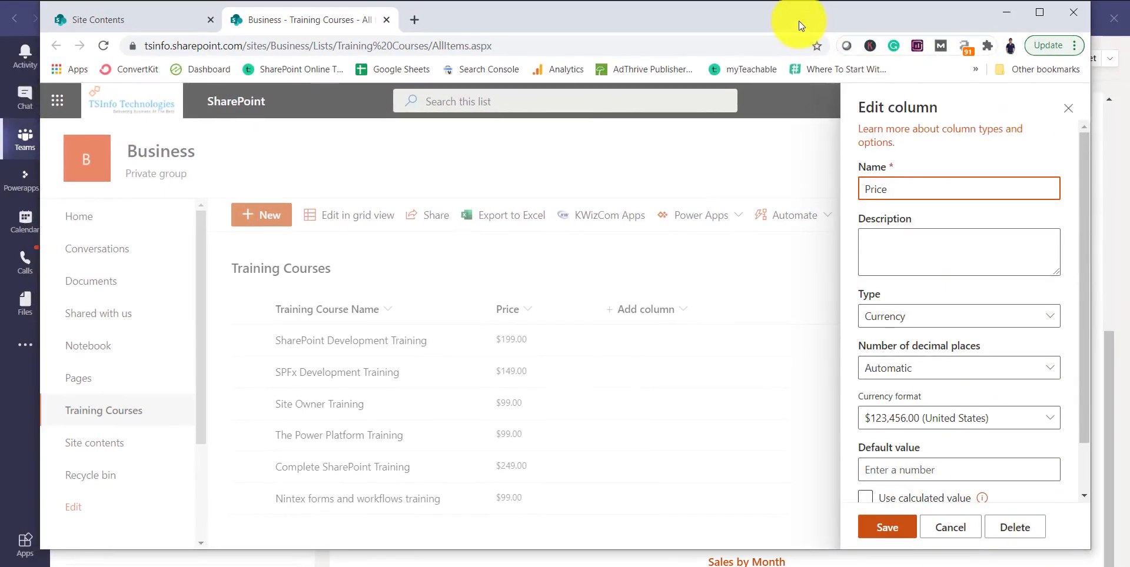
{"action": "left_click", "coordinate": [999, 528]}
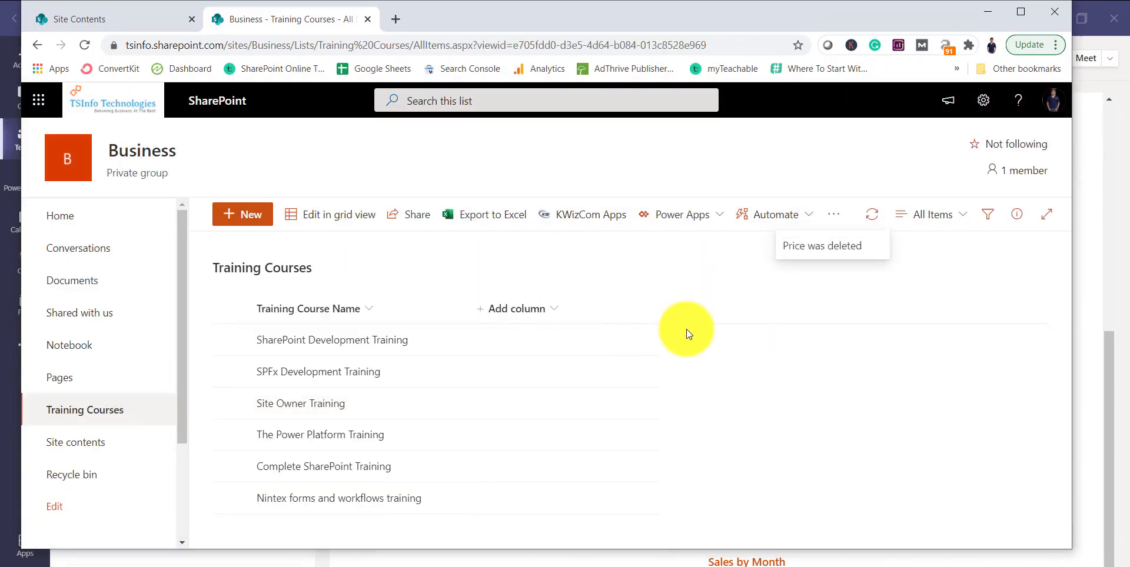
Open the Chart Demo page from the site's pages library and examine its Training Courses chart.
{"action": "left_click", "coordinate": [82, 377]}
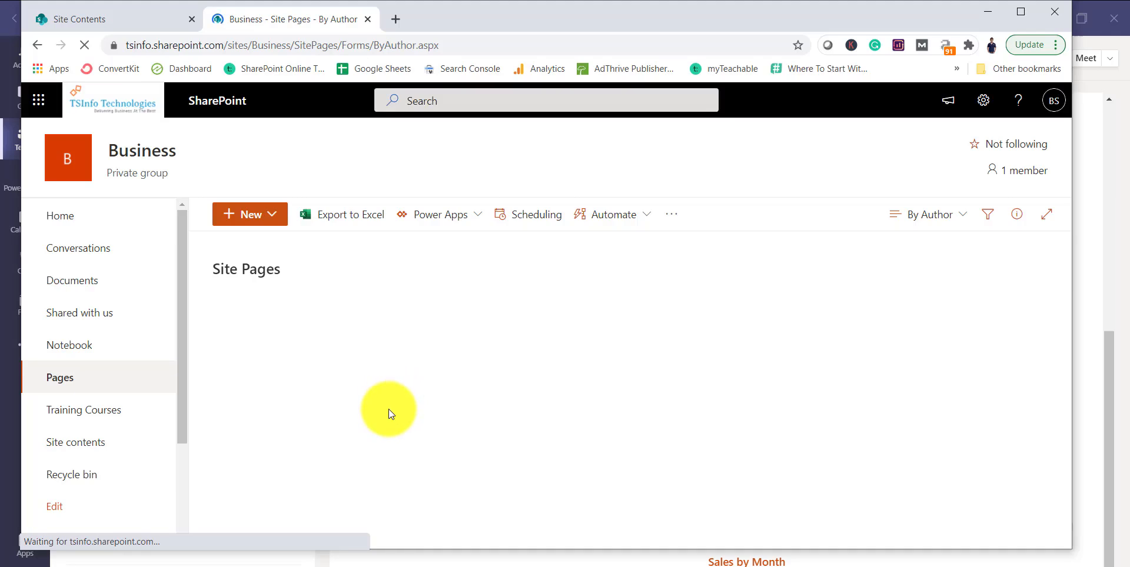
{"action": "left_click", "coordinate": [366, 408]}
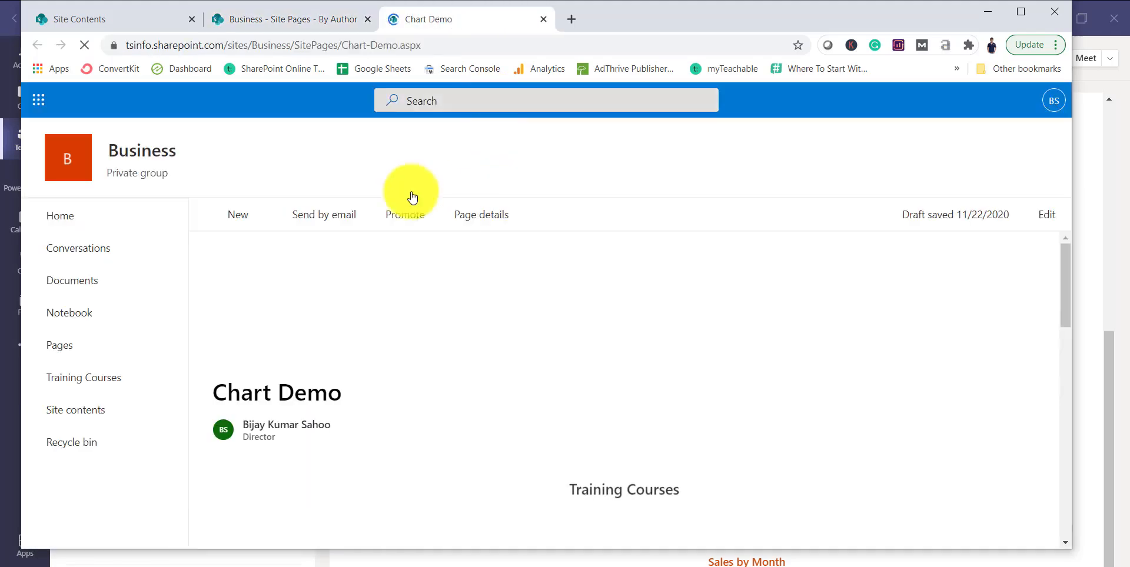
{"action": "scroll", "coordinate": [445, 309], "scroll_direction": "down", "scroll_amount": 4}
{"action": "scroll", "coordinate": [497, 337], "scroll_direction": "up", "scroll_amount": 3}
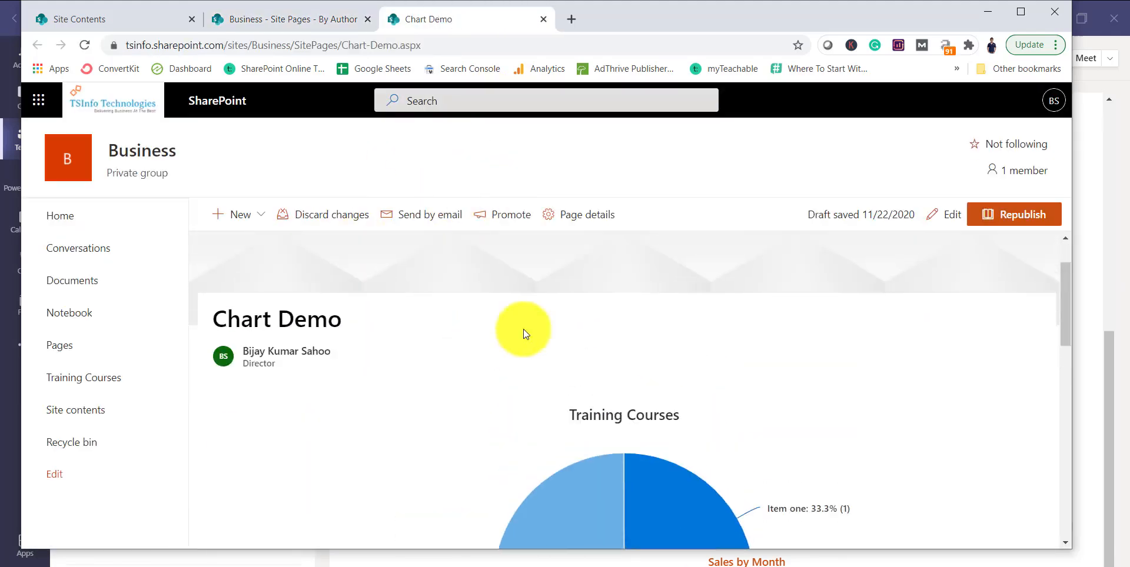
{"action": "scroll", "coordinate": [543, 291], "scroll_direction": "down", "scroll_amount": 4}
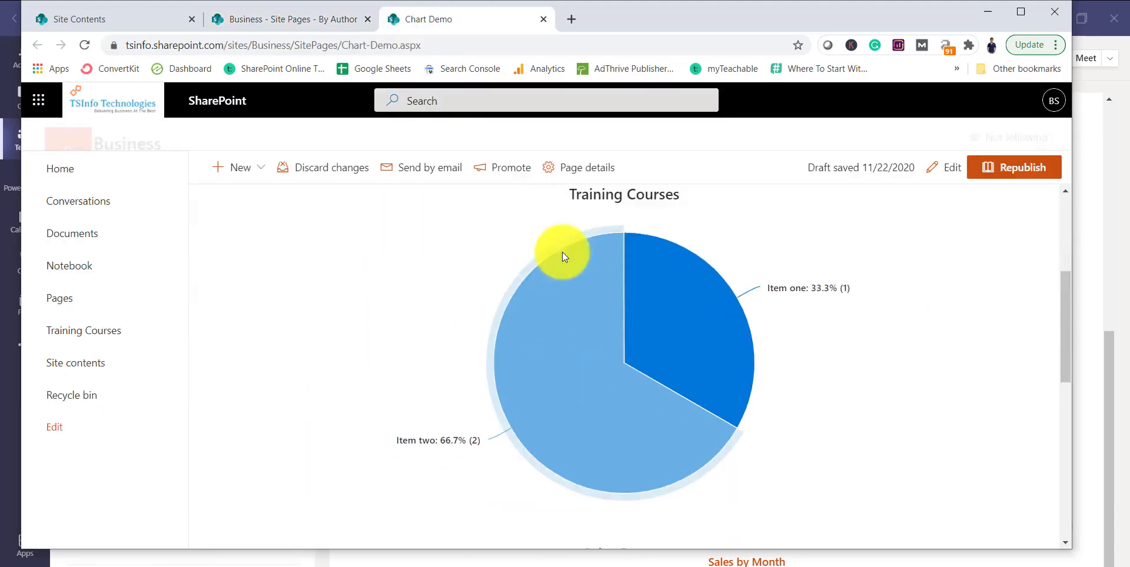
Edit the Chart Demo page, check the data source options in the Training Courses chart's settings, and republish the page.
{"action": "left_click", "coordinate": [958, 172]}
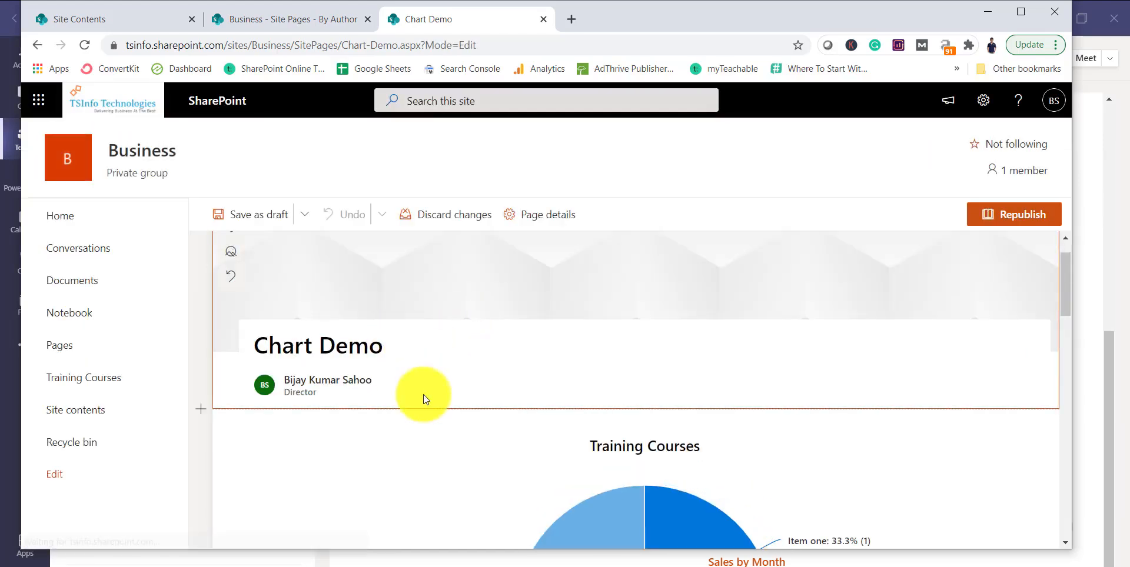
{"action": "scroll", "coordinate": [421, 395], "scroll_direction": "down", "scroll_amount": 3}
{"action": "scroll", "coordinate": [295, 328], "scroll_direction": "up", "scroll_amount": 1}
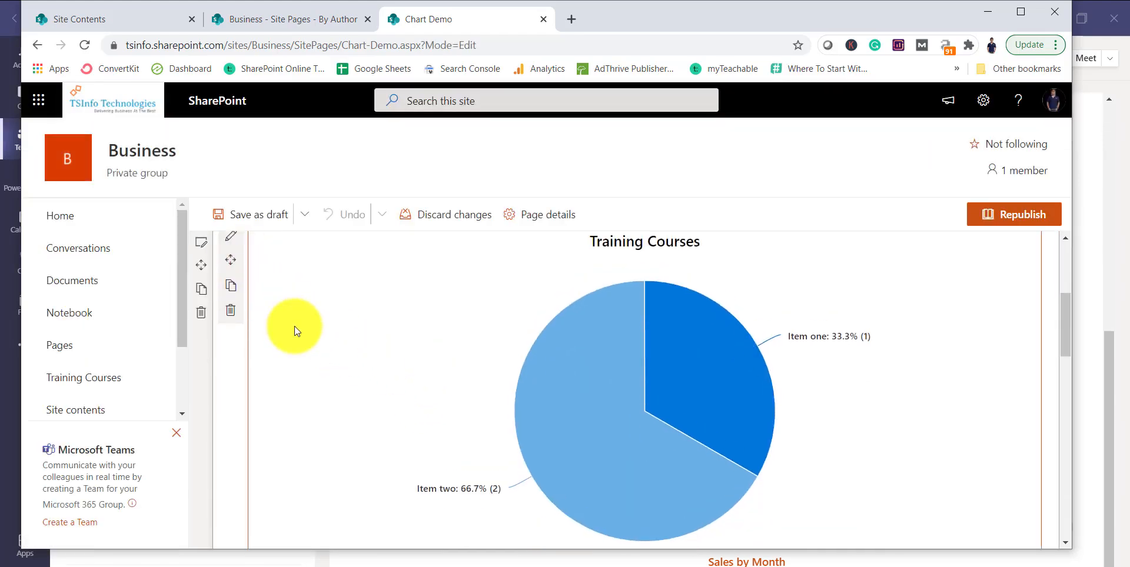
{"action": "left_click", "coordinate": [233, 297]}
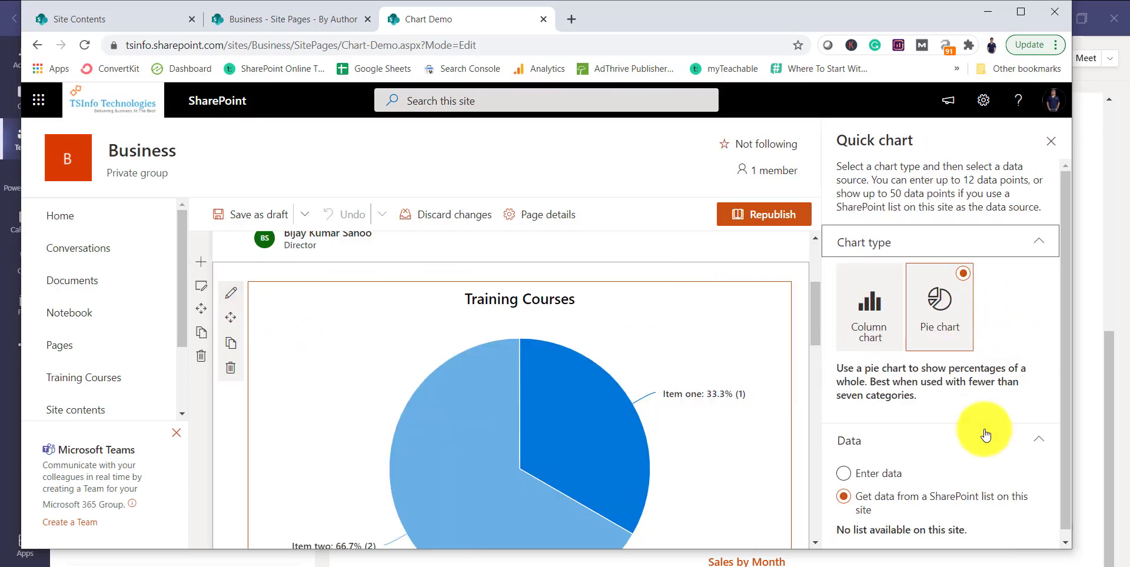
{"action": "scroll", "coordinate": [941, 500], "scroll_direction": "down", "scroll_amount": 1}
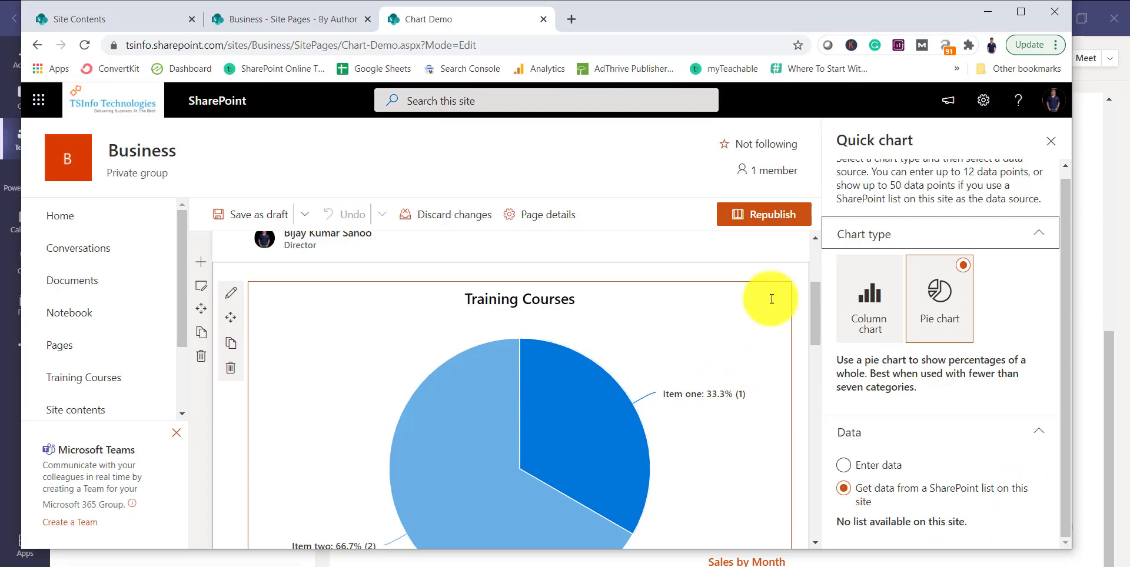
{"action": "left_click", "coordinate": [775, 216]}
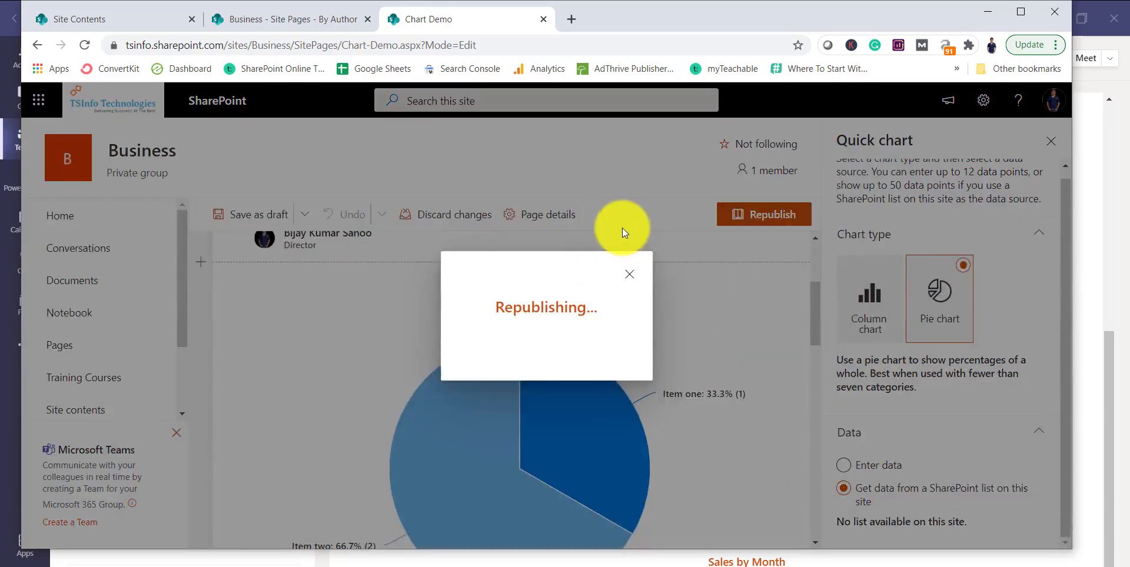
Return to the site contents and open the Training Courses list.
{"action": "left_click", "coordinate": [254, 17]}
{"action": "left_click", "coordinate": [143, 16]}
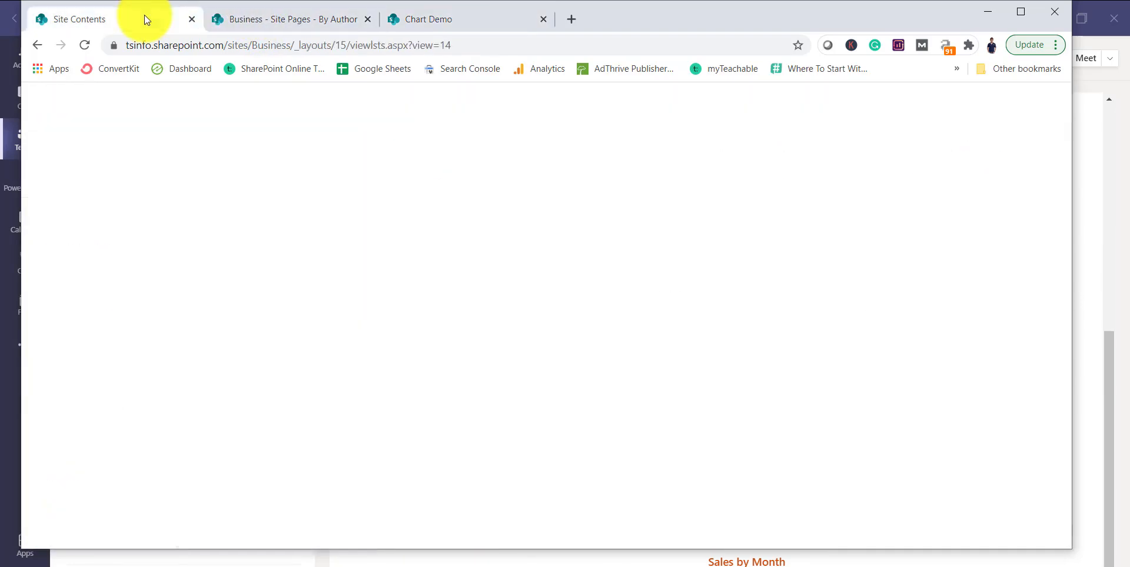
{"action": "scroll", "coordinate": [298, 424], "scroll_direction": "down", "scroll_amount": 1}
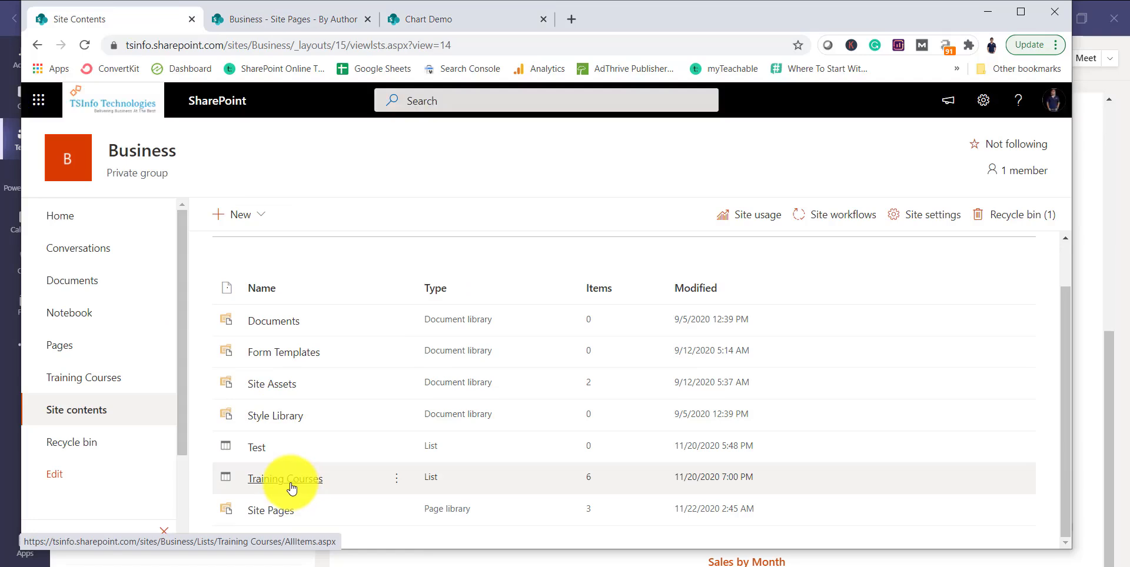
{"action": "left_click", "coordinate": [291, 487]}
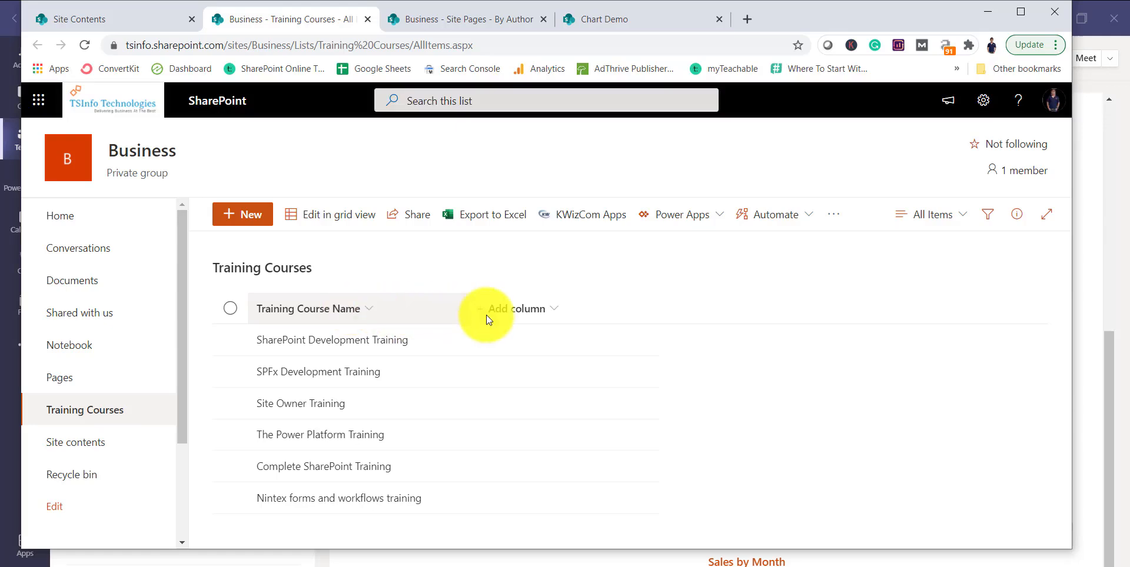
Add a Number column named Price to the Training Courses list.
{"action": "left_click", "coordinate": [521, 310]}
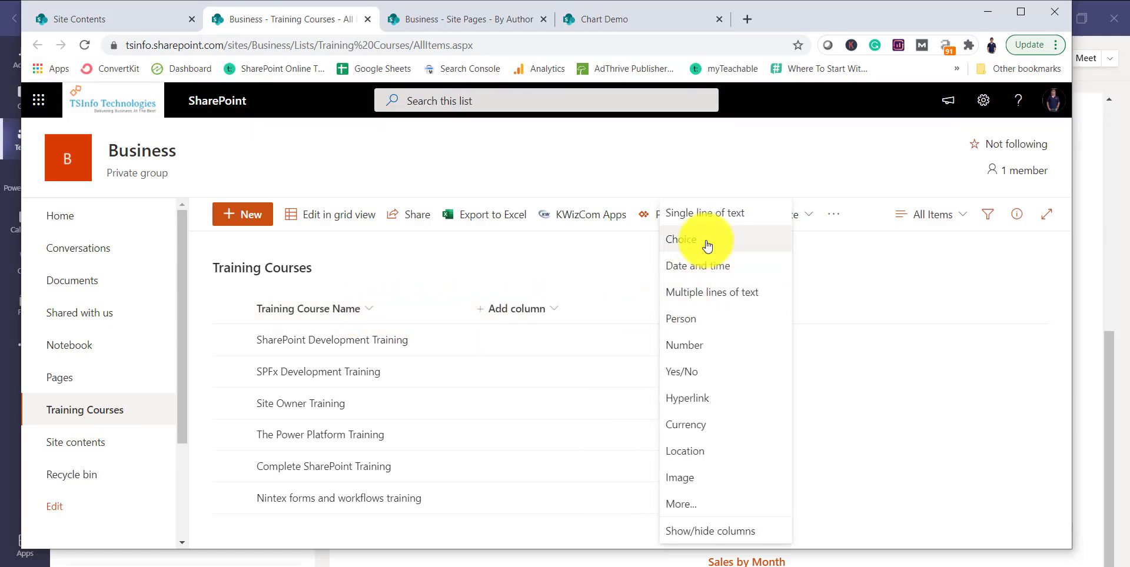
{"action": "left_click", "coordinate": [692, 345]}
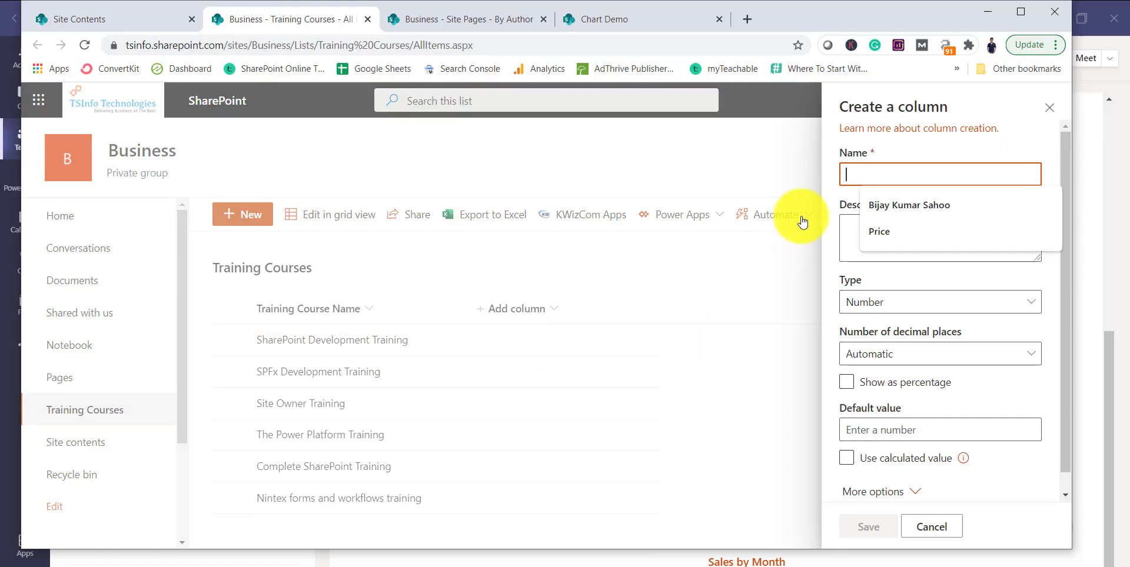
{"action": "type", "text": "Price"}
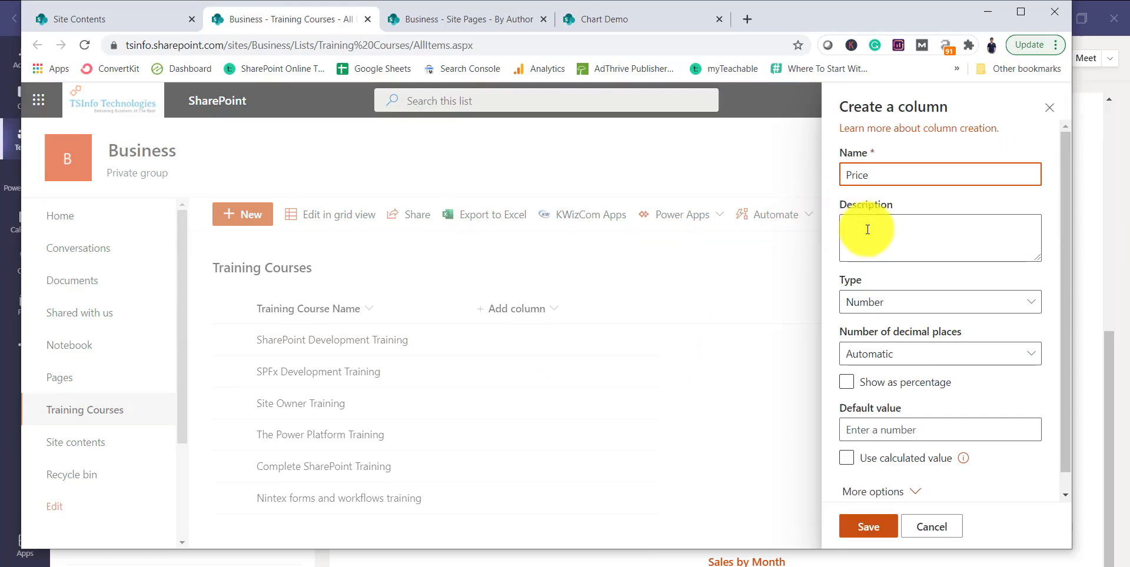
{"action": "left_click", "coordinate": [888, 531]}
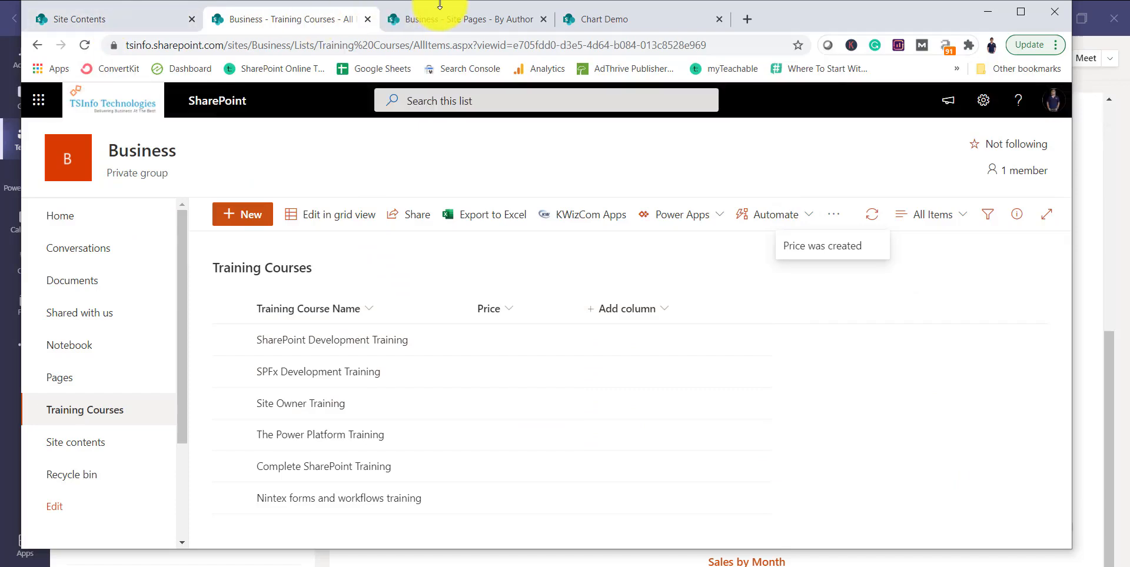
Put the Chart Demo page in edit mode and open the Training Courses chart's settings.
{"action": "left_click", "coordinate": [476, 23]}
{"action": "left_click", "coordinate": [582, 21]}
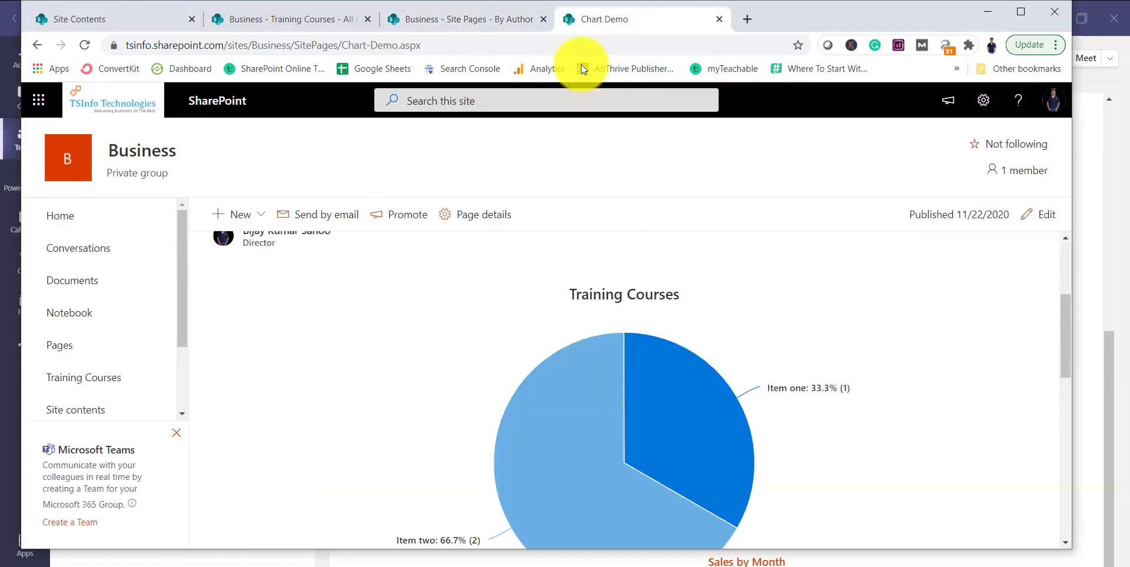
{"action": "left_click", "coordinate": [1051, 217]}
{"action": "scroll", "coordinate": [822, 443], "scroll_direction": "down", "scroll_amount": 3}
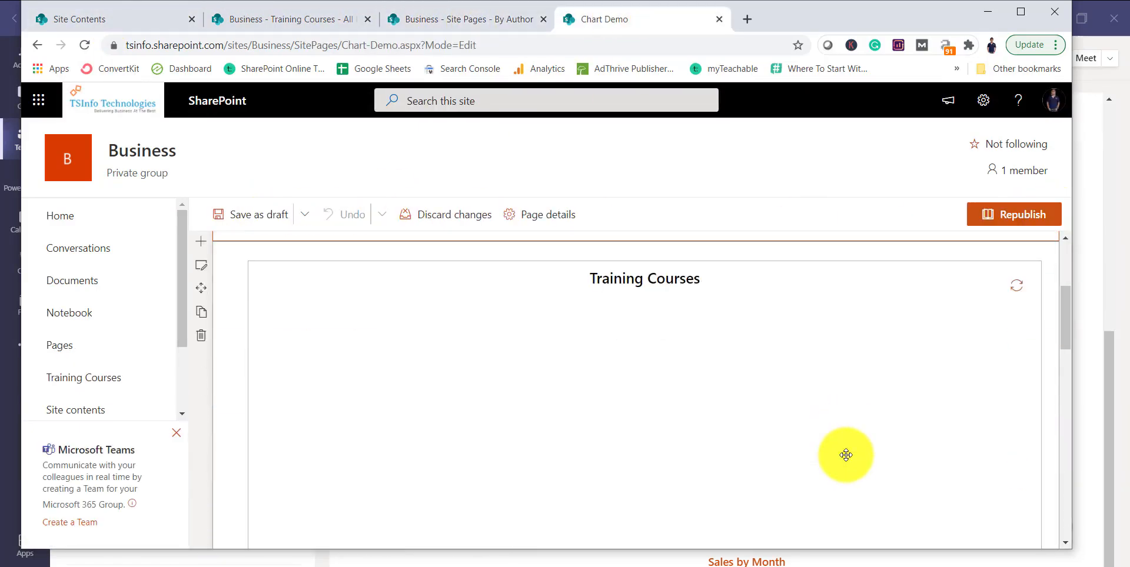
{"action": "left_click", "coordinate": [413, 398]}
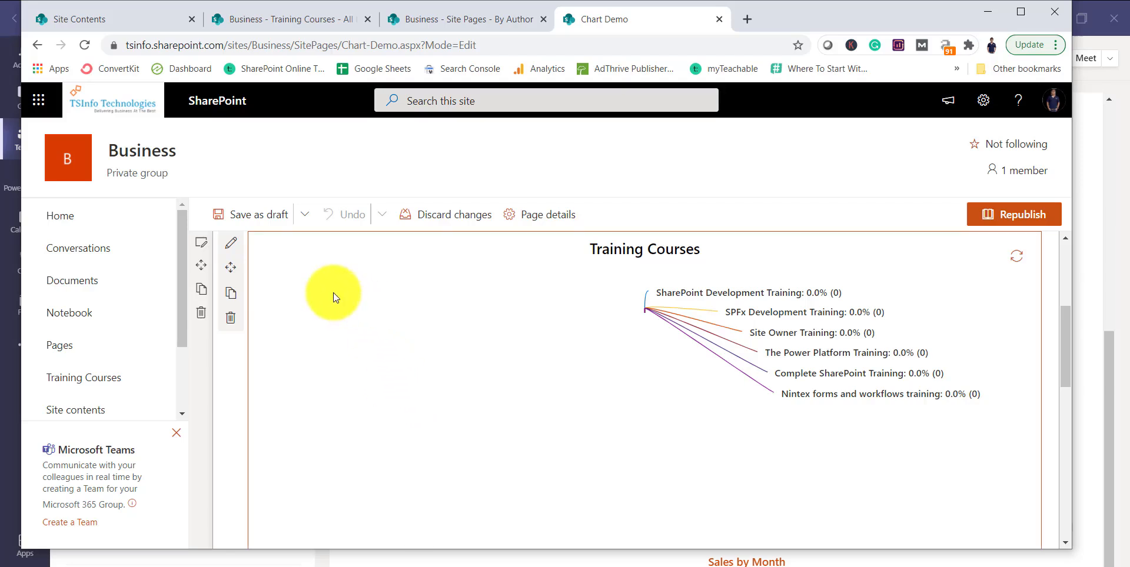
{"action": "left_click", "coordinate": [231, 252]}
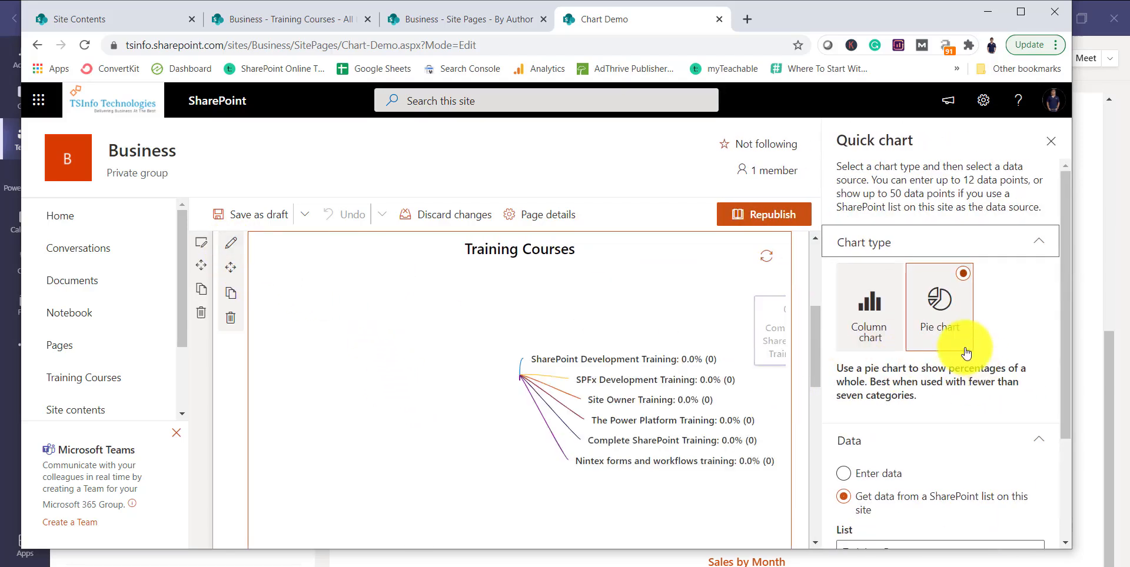
Check which lists the chart offers as data source, keep Training Courses, and republish the page.
{"action": "scroll", "coordinate": [985, 411], "scroll_direction": "down", "scroll_amount": 2}
{"action": "scroll", "coordinate": [985, 411], "scroll_direction": "down", "scroll_amount": 1}
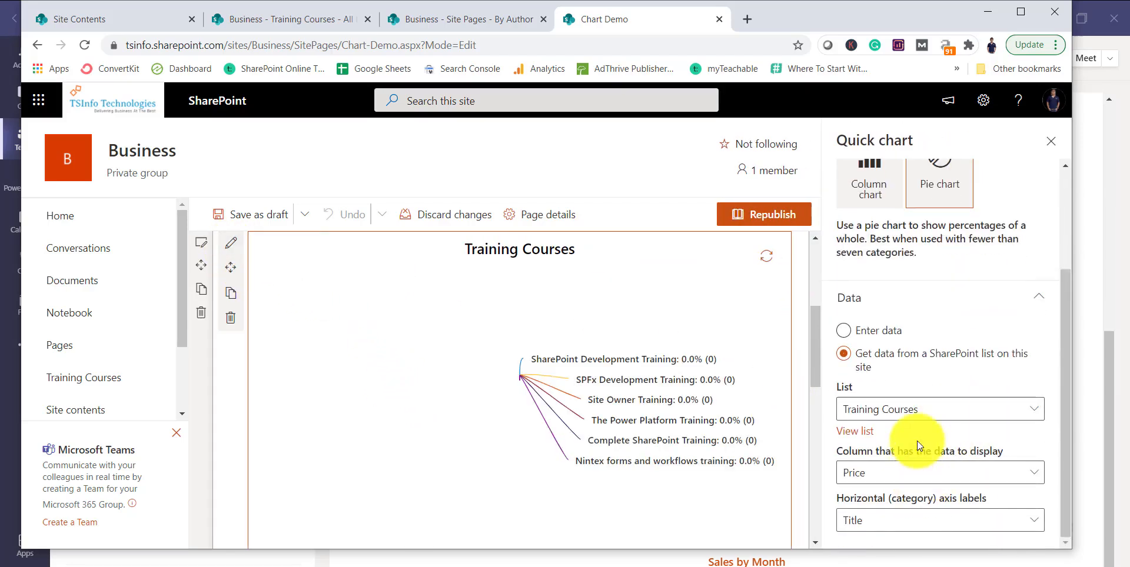
{"action": "left_click", "coordinate": [938, 408]}
{"action": "left_click", "coordinate": [902, 431]}
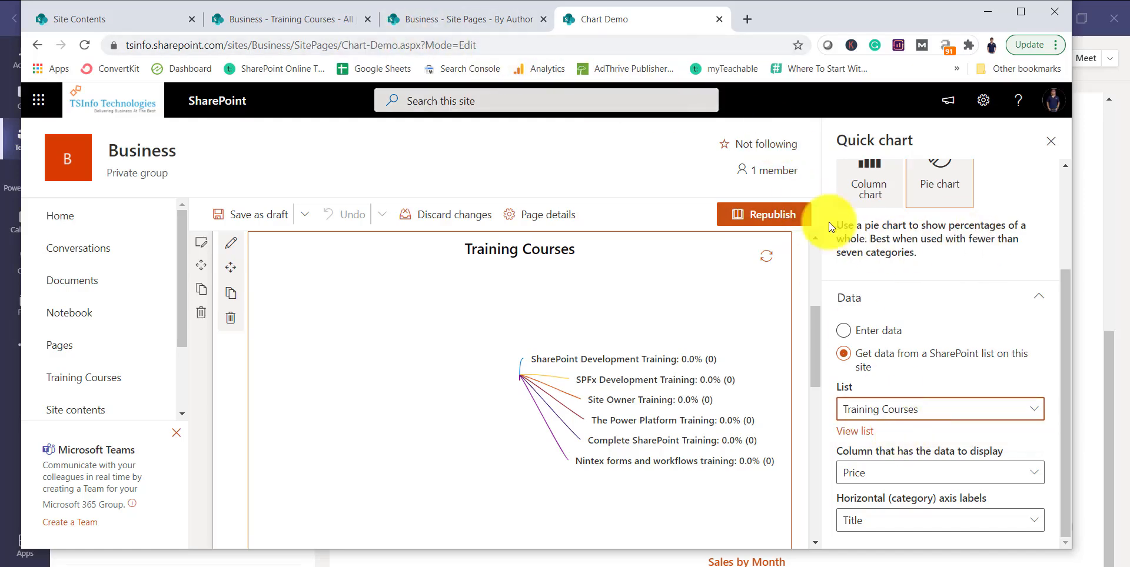
{"action": "left_click", "coordinate": [783, 214]}
Return to the site contents and open the Test list.
{"action": "left_click", "coordinate": [315, 20]}
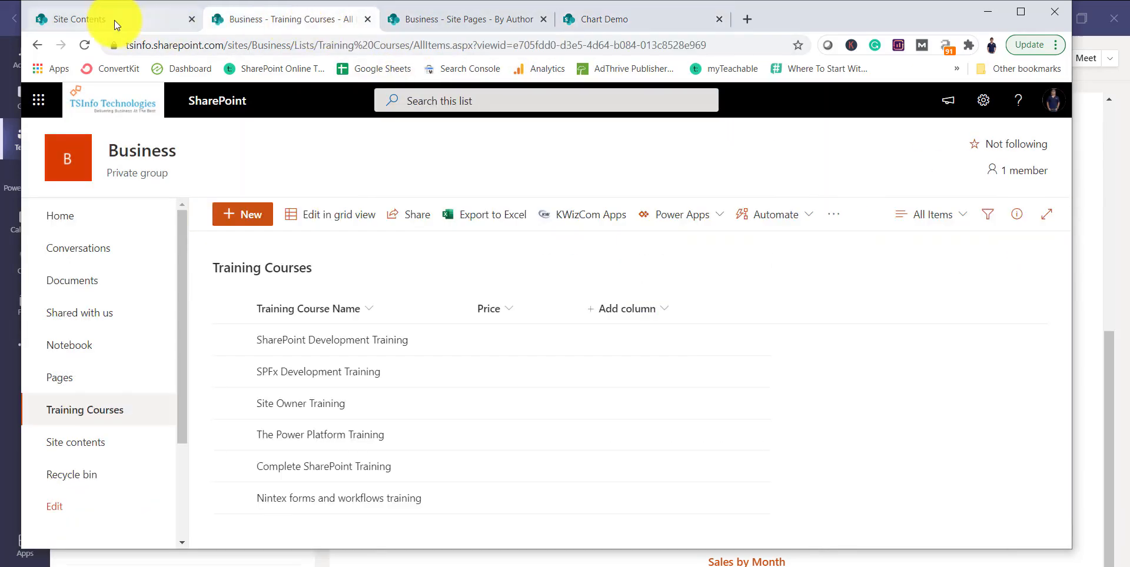
{"action": "left_click", "coordinate": [114, 20]}
{"action": "left_click", "coordinate": [256, 447]}
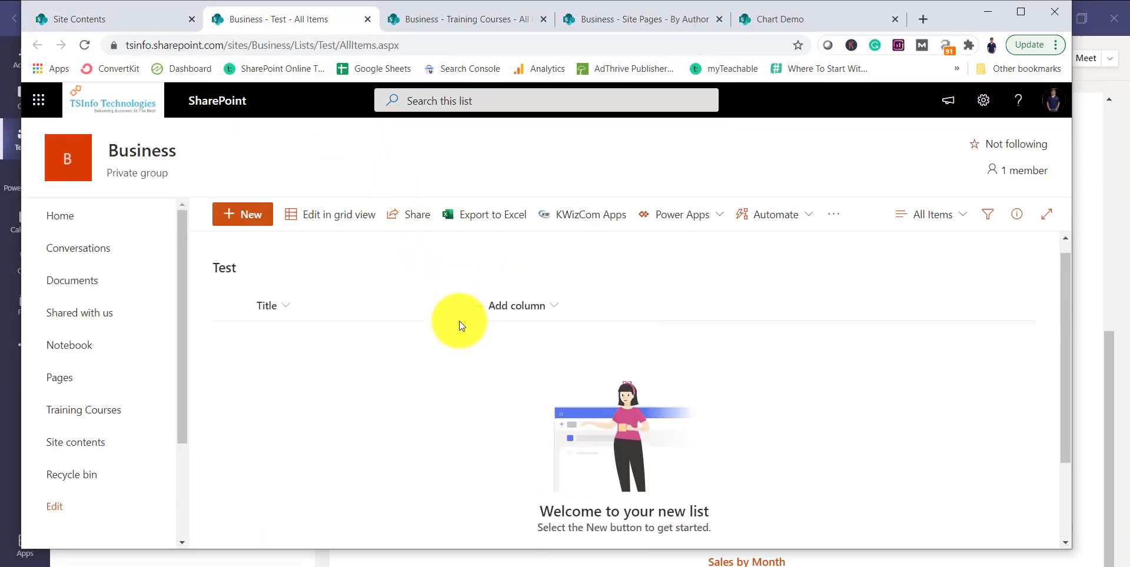
Add a Currency column named Total Price to the Test list.
{"action": "left_click", "coordinate": [497, 309]}
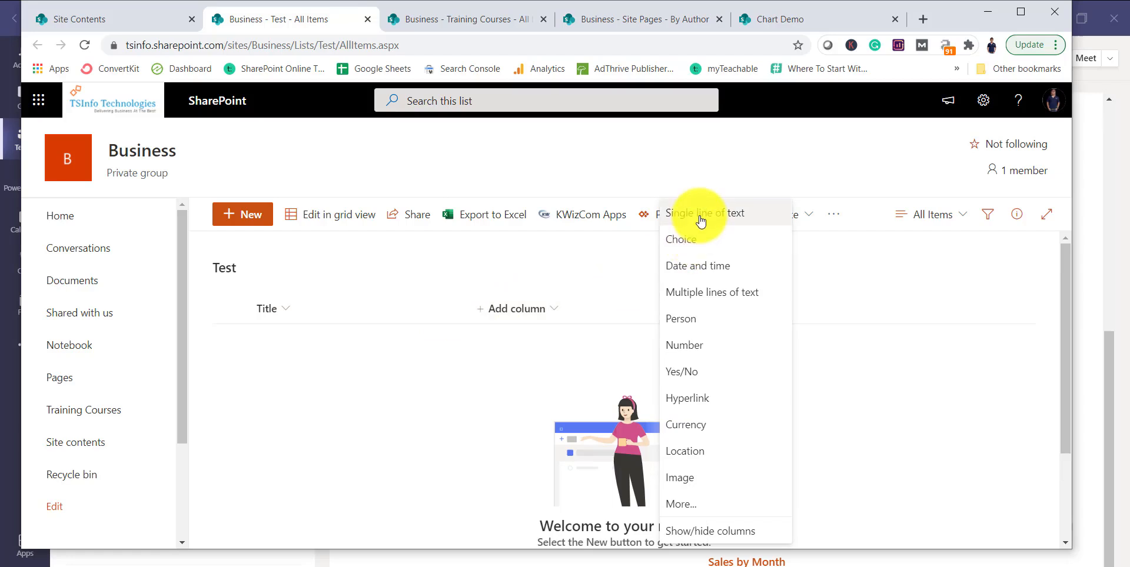
{"action": "left_click", "coordinate": [698, 425]}
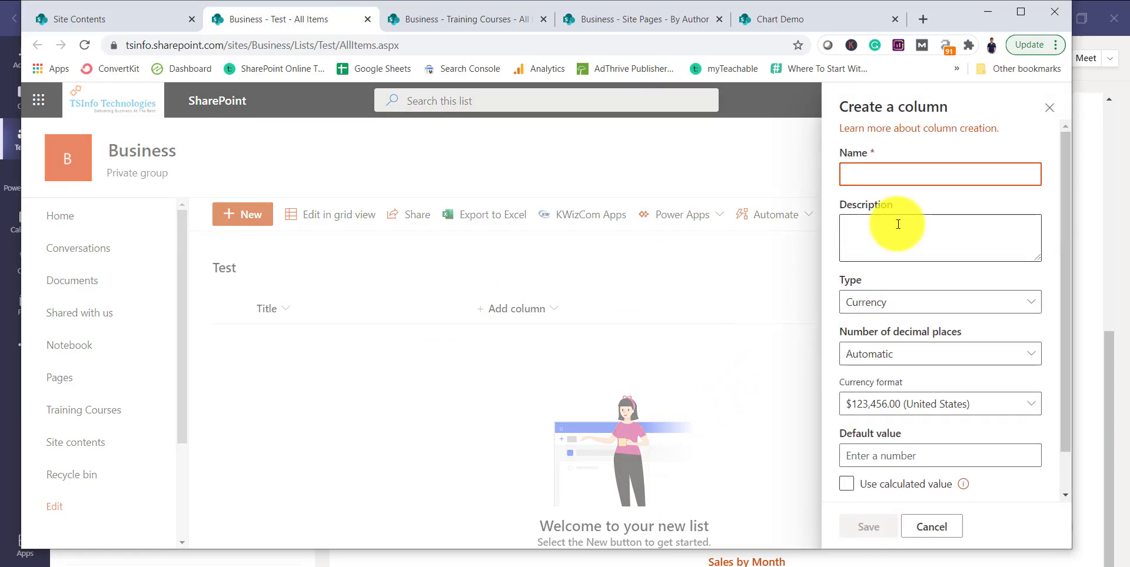
{"action": "type", "text": "Price"}
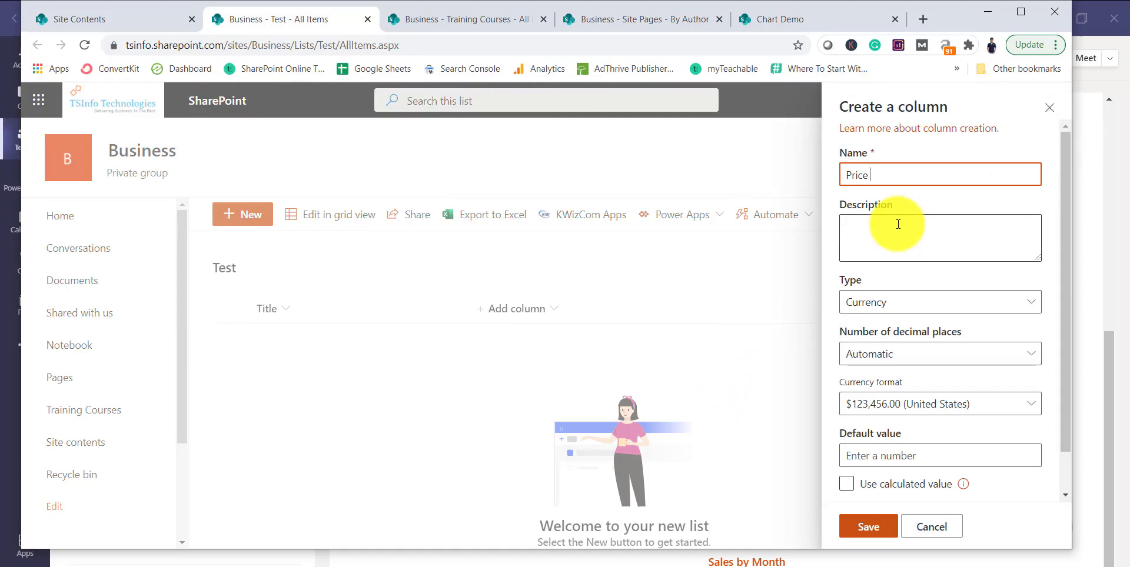
{"action": "key", "text": "Home"}
{"action": "type", "text": "Total"}
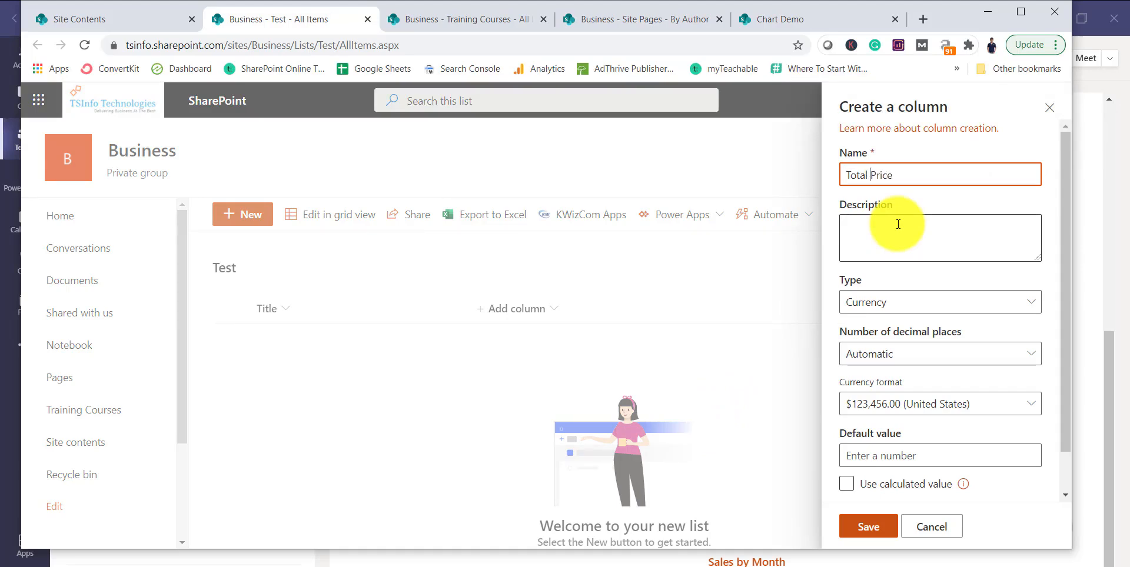
{"action": "left_click", "coordinate": [870, 525]}
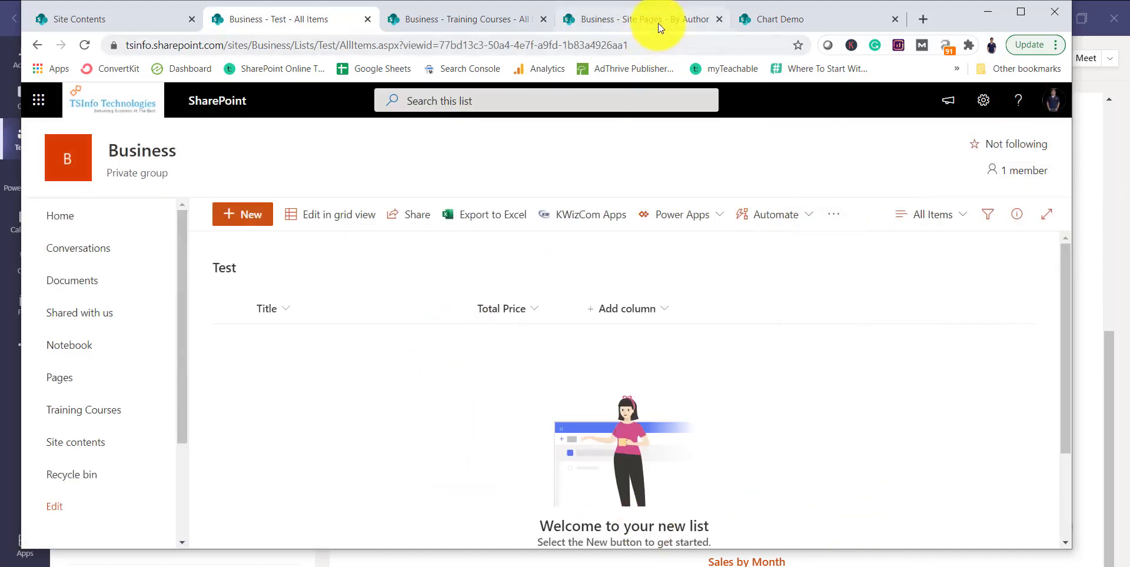
Edit the Chart Demo page again, examine the list choices in the Training Courses chart's settings, and highlight the Business site's address.
{"action": "left_click", "coordinate": [740, 21]}
{"action": "left_click", "coordinate": [1041, 215]}
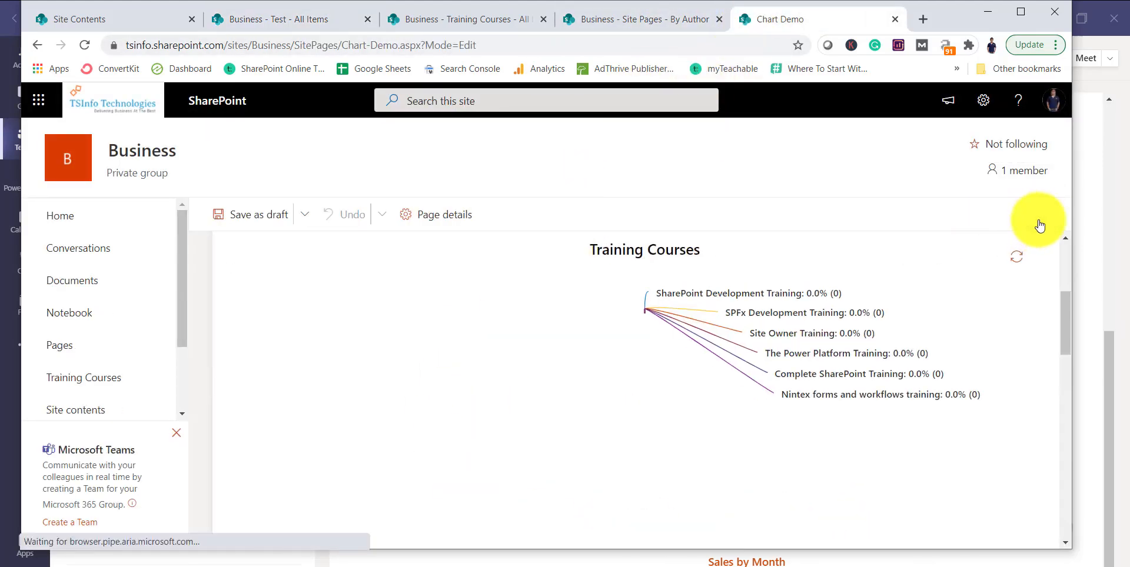
{"action": "scroll", "coordinate": [884, 414], "scroll_direction": "down", "scroll_amount": 4}
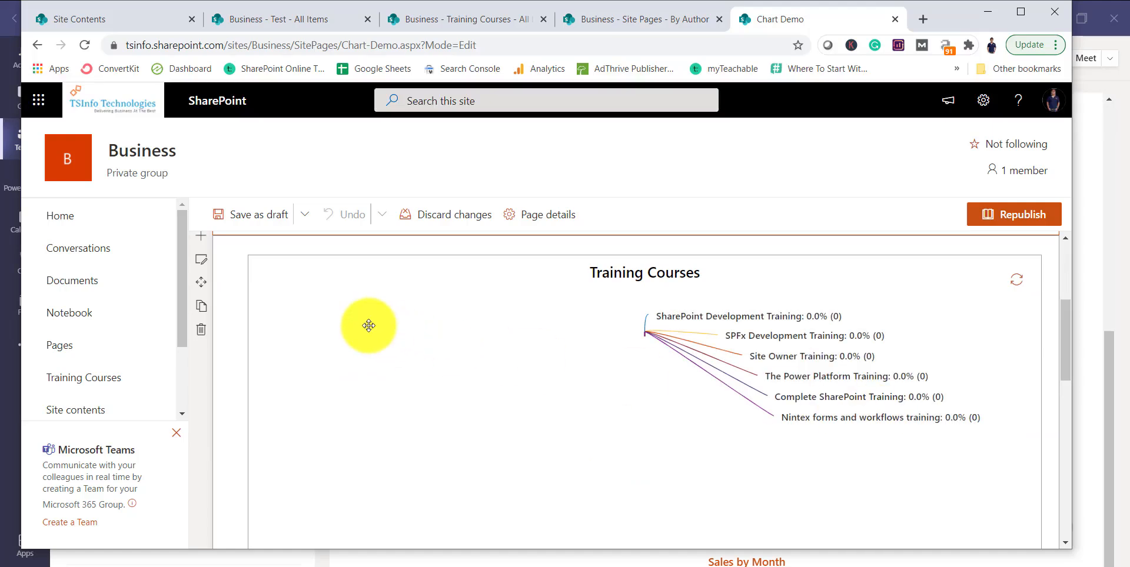
{"action": "left_click", "coordinate": [231, 242]}
{"action": "scroll", "coordinate": [1056, 440], "scroll_direction": "down", "scroll_amount": 2}
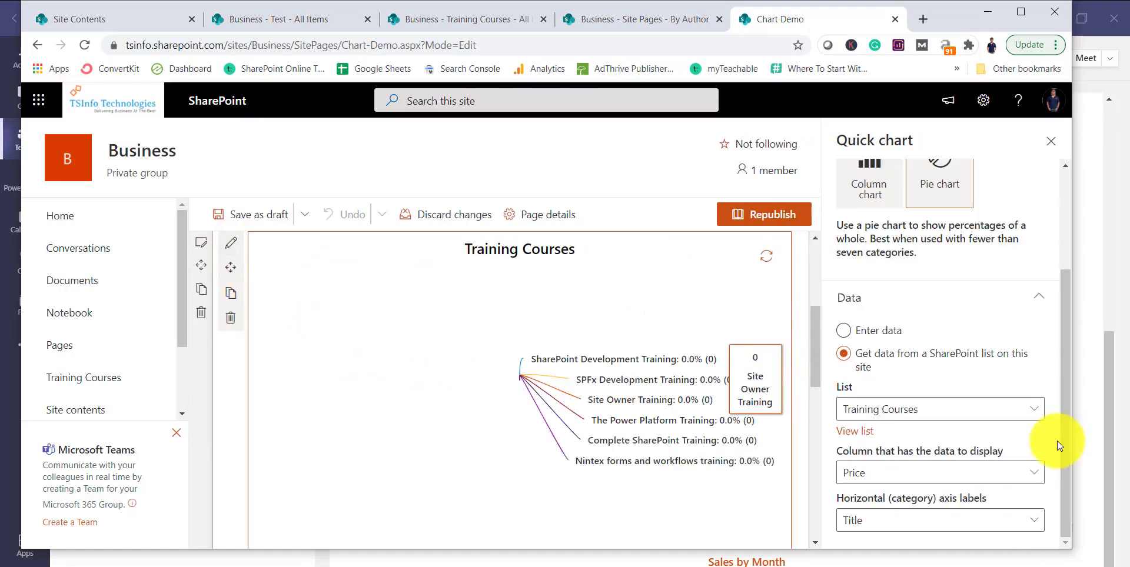
{"action": "left_click", "coordinate": [942, 421]}
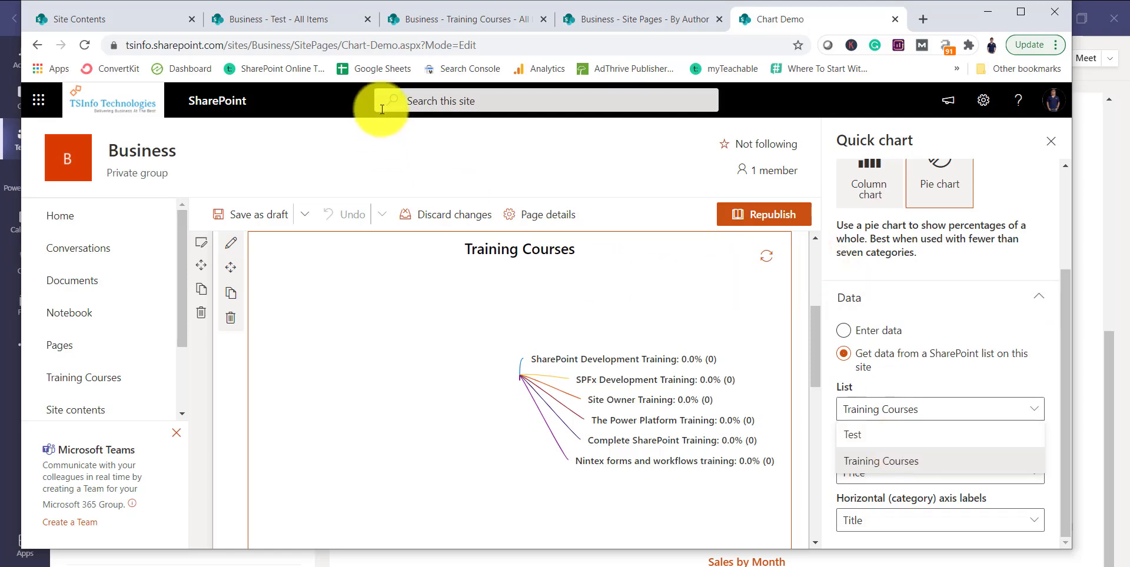
{"action": "left_click_drag", "start_coordinate": [294, 45], "coordinate": [118, 45]}
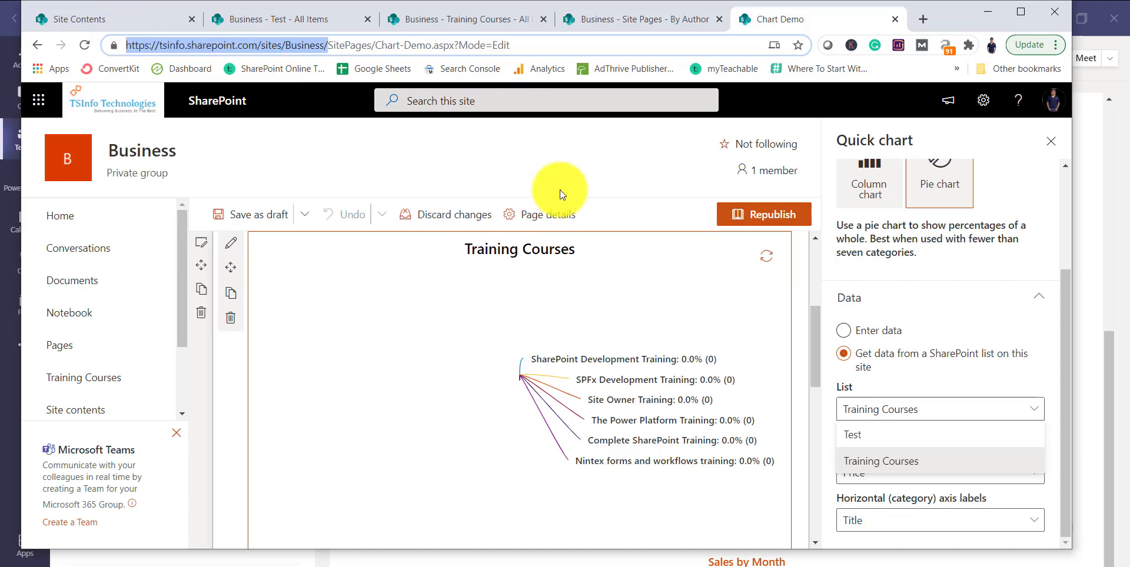